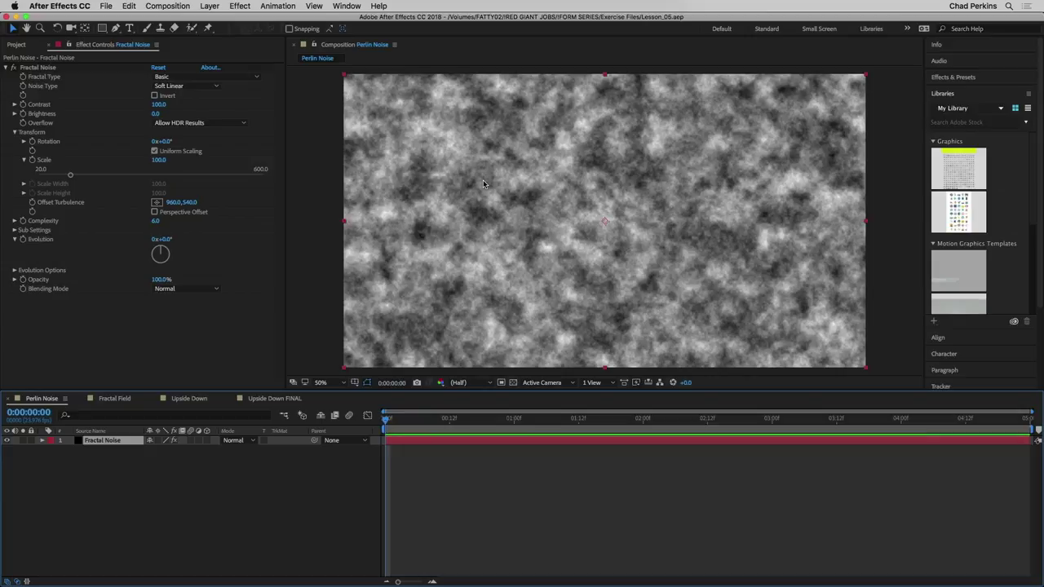
Try complexity values of 1, 2 and 3 on the Fractal Noise effect and return the complexity to 6
left_click(156, 221)
type("1")
key("Return")
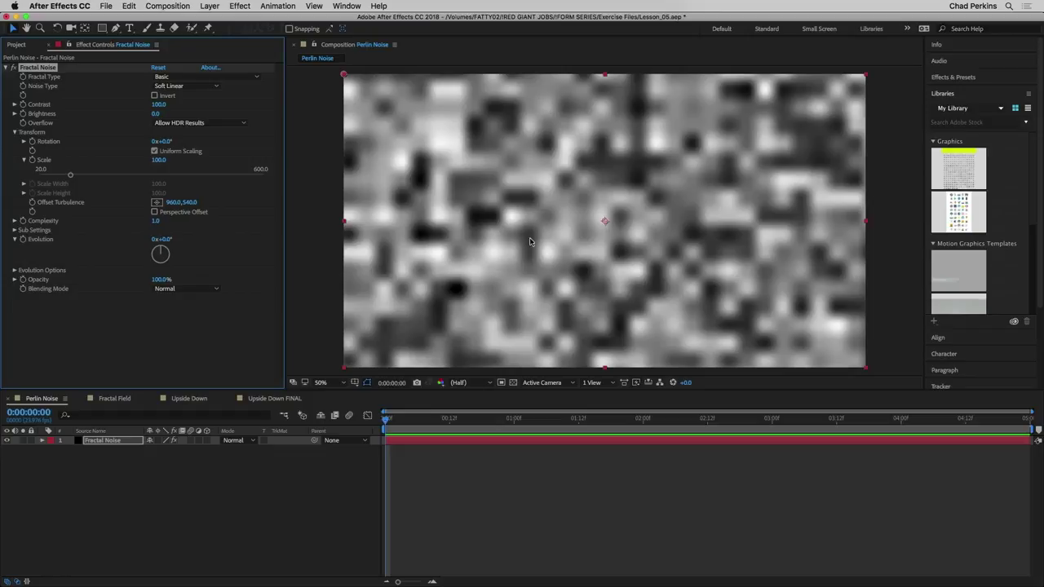
left_click(156, 221)
type("2")
key("Return")
left_click(156, 223)
type("3")
key("Return")
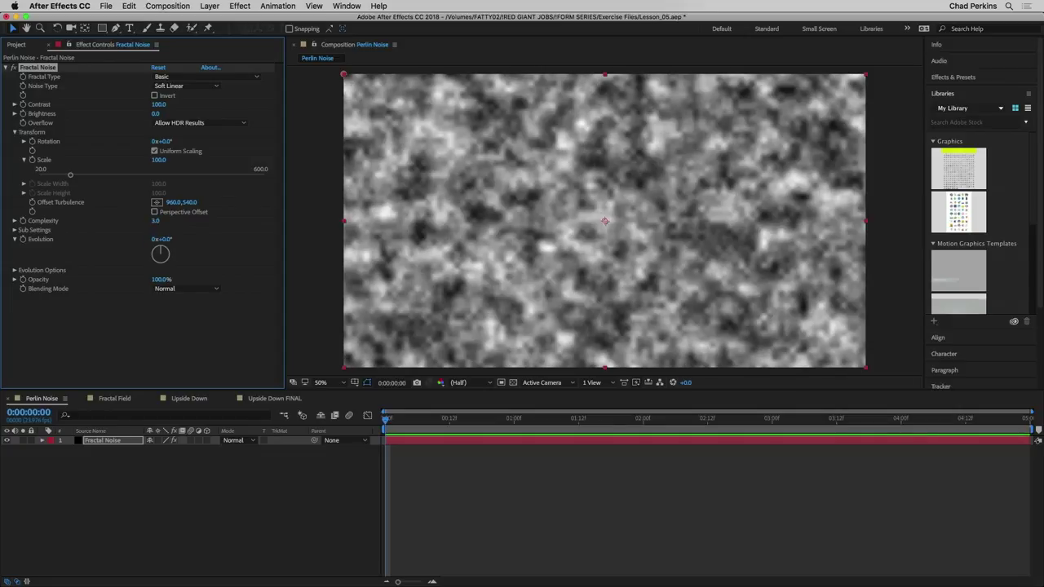
left_click(156, 221)
type("6")
key("Return")
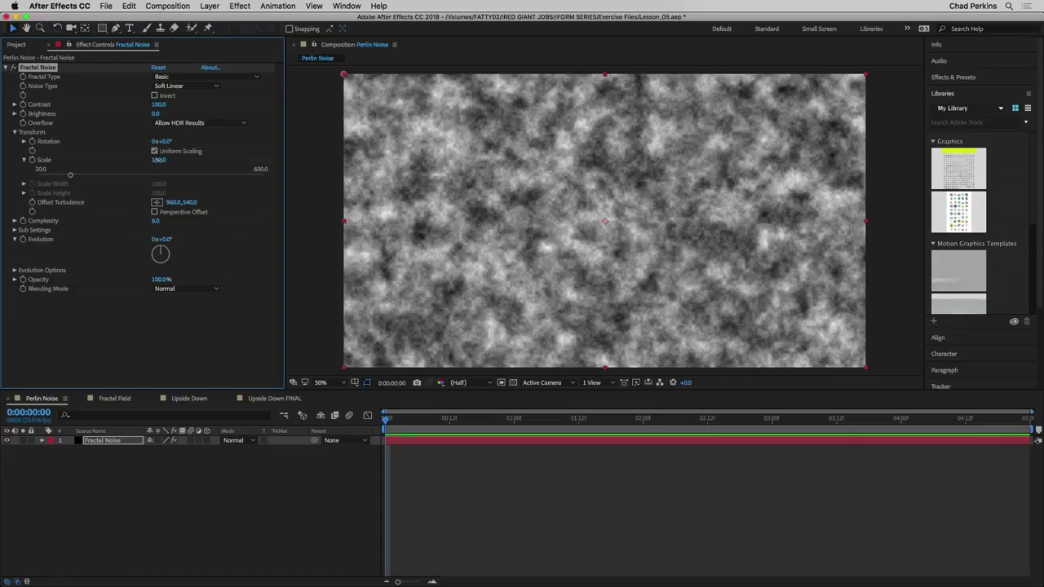
Try a smaller scale for the Fractal Noise pattern and reset the scale to 100
left_click_drag(159, 160, 145, 183)
left_click(158, 160)
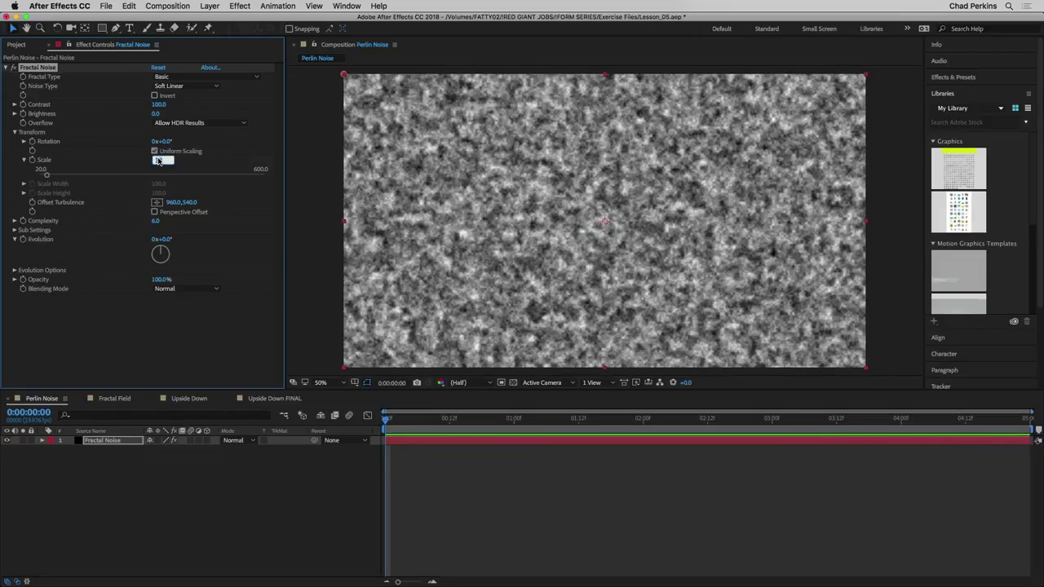
type("100")
key("Return")
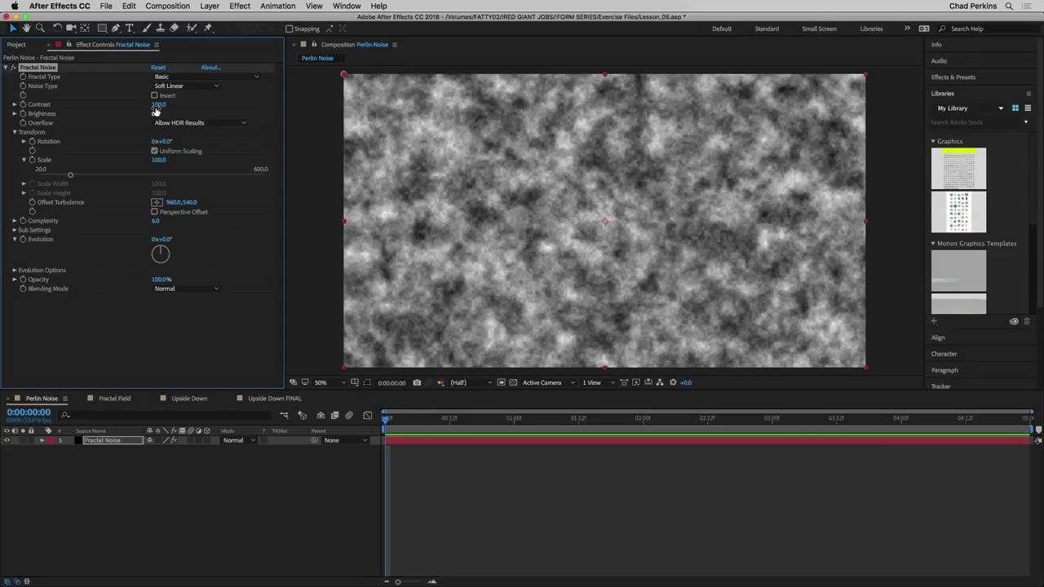
Try adjusting the Fractal Noise contrast and lowering its brightness to -33, and undo the brightness change
left_click_drag(158, 105, 188, 101)
mouse_move(155, 113)
left_mouse_down()
mouse_move(174, 112)
mouse_move(143, 118)
left_mouse_up()
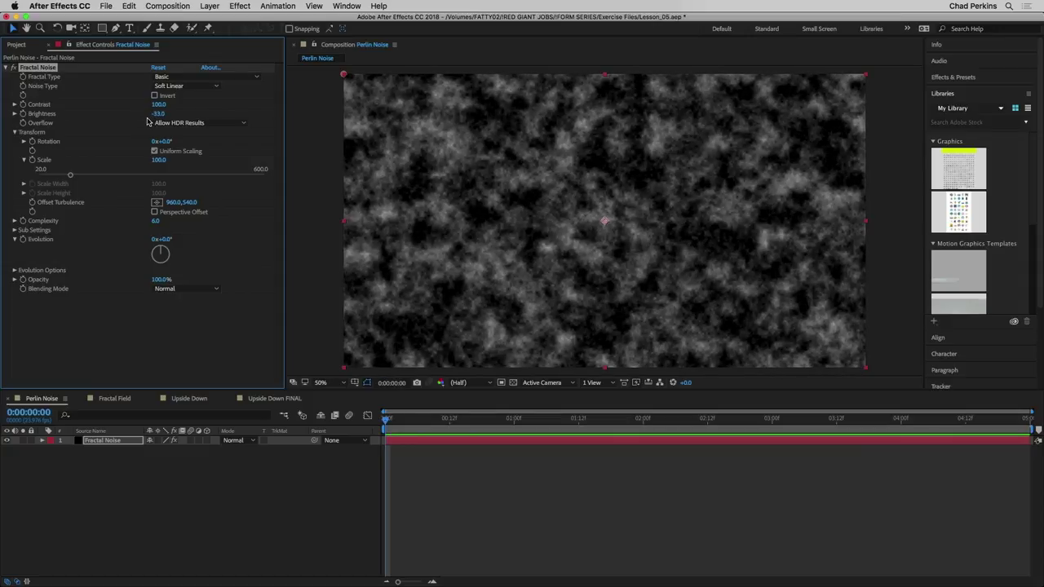
key("super+z")
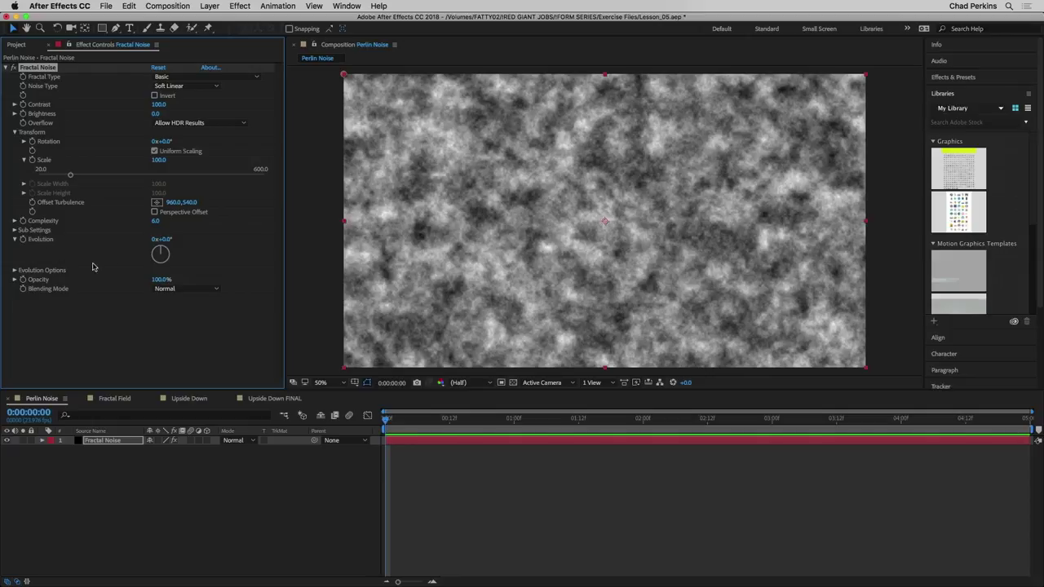
Advance the Fractal Noise Evolution to 1x+6.0°
left_click_drag(169, 241, 364, 238)
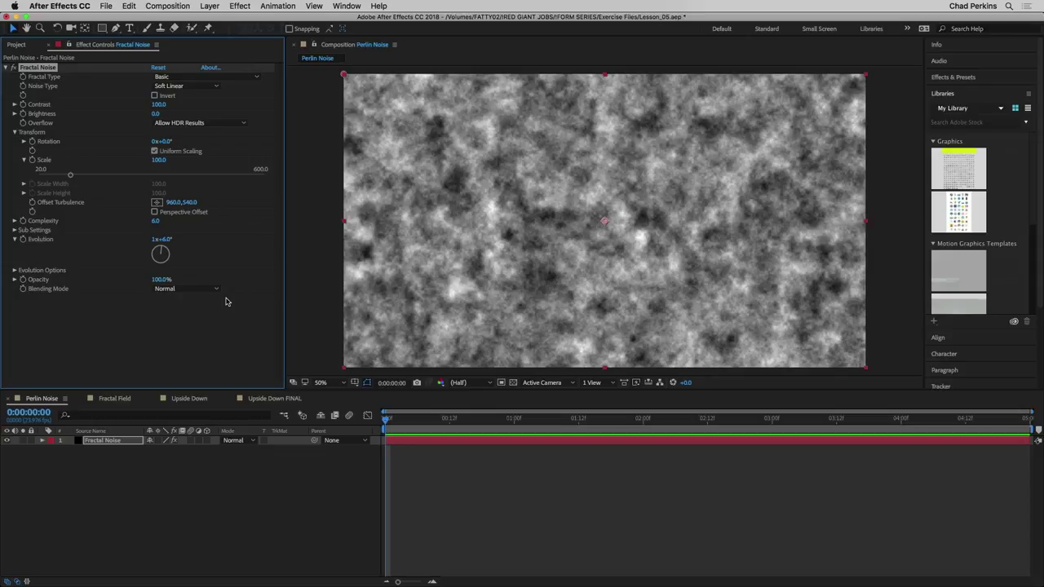
In the Fractal Field composition, set the Form layer's Particles in Z to 1 and its Size XYZ to about 1030
left_click(119, 399)
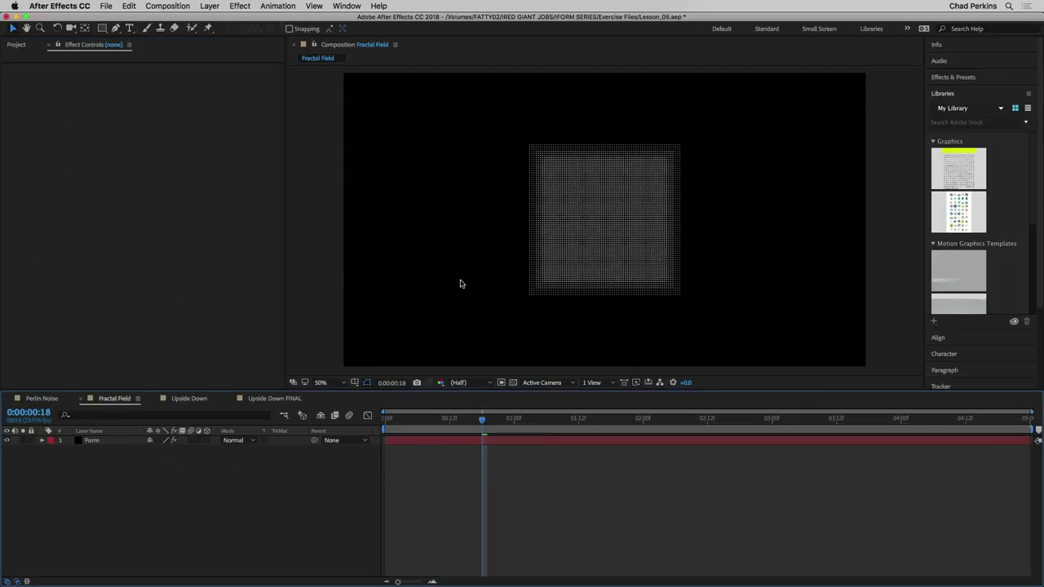
left_click(100, 441)
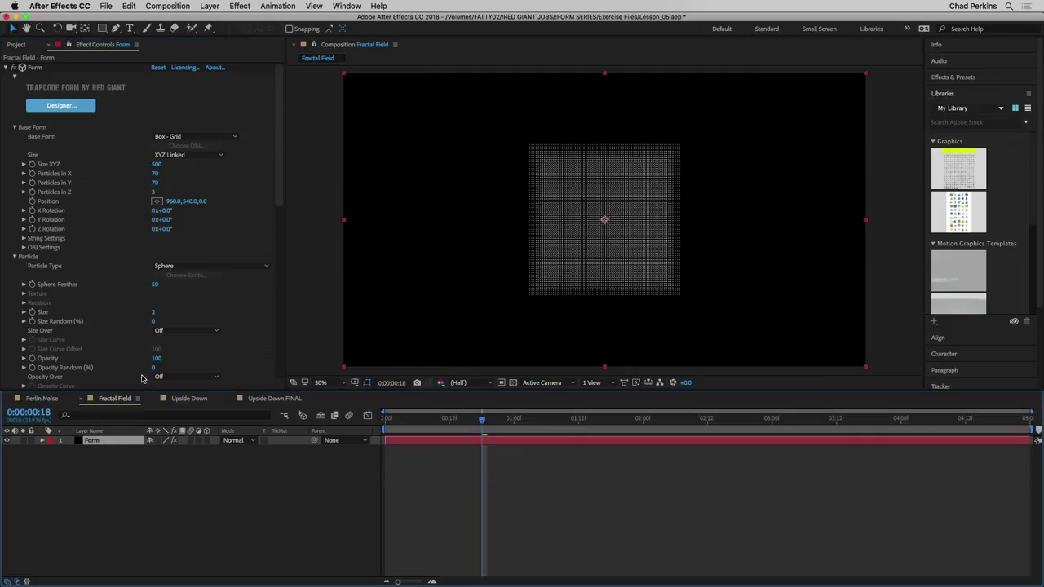
left_click(153, 195)
type("1")
key("Return")
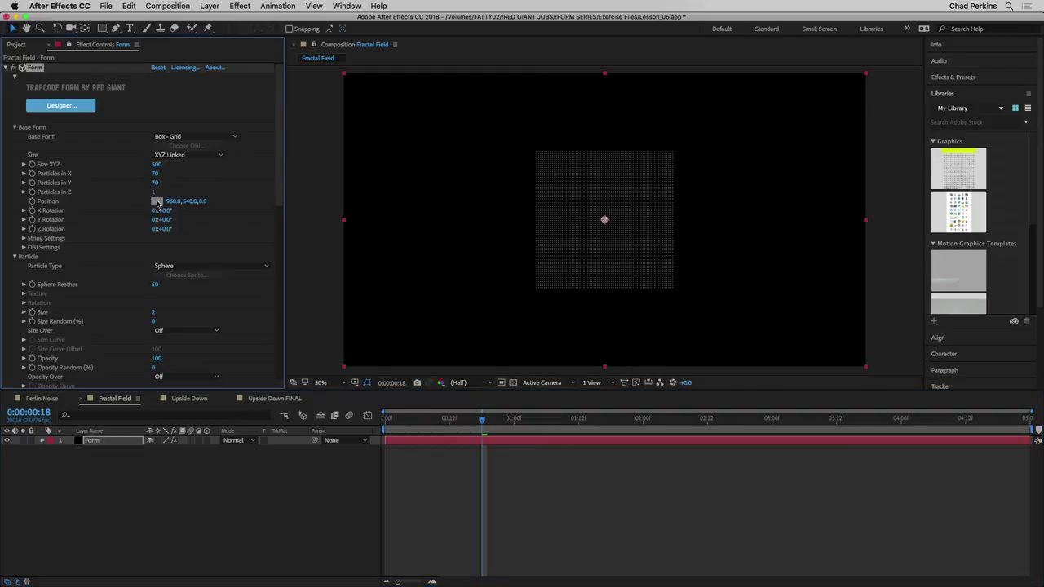
left_click_drag(156, 164, 190, 164)
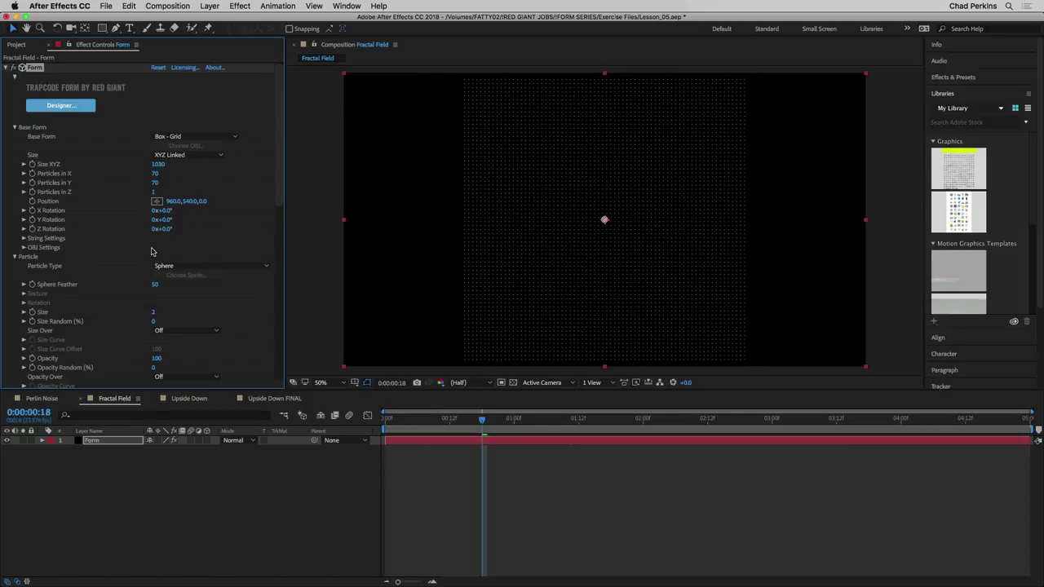
Set the Form particles' Sphere Feather to 1 and their Size to 7
scroll(99, 285, "down", 2)
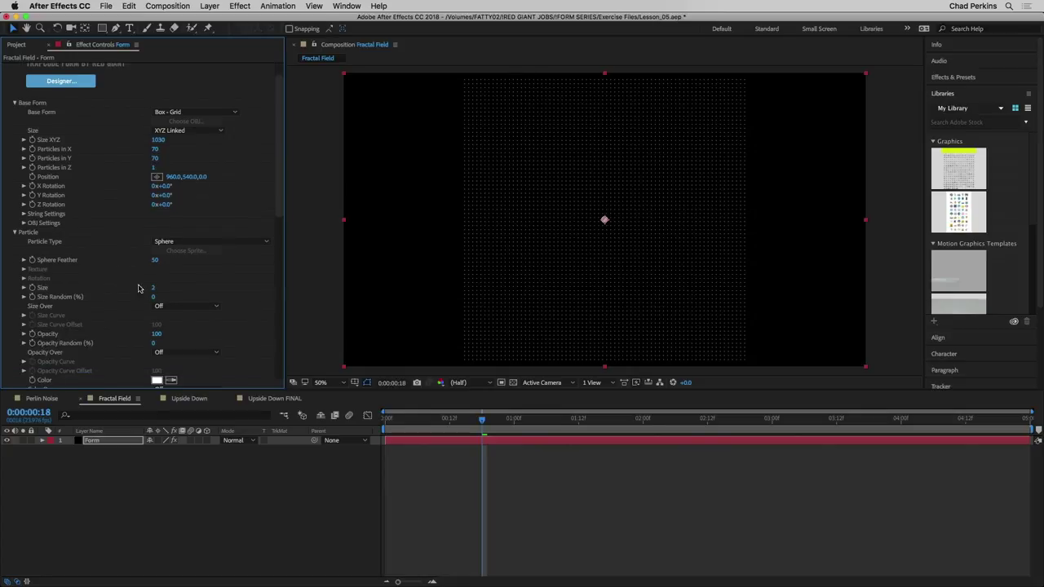
left_click_drag(155, 263, 108, 259)
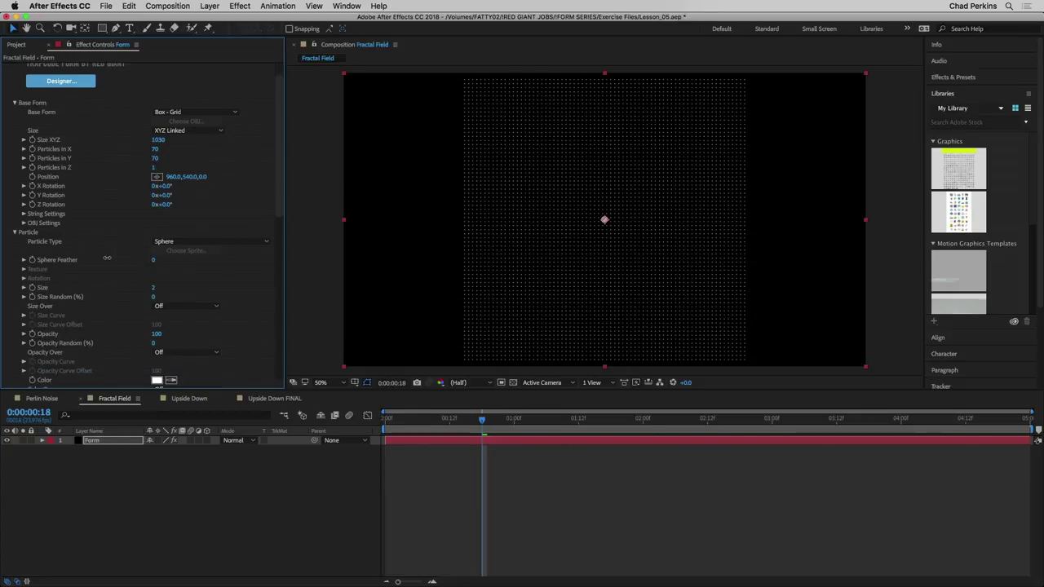
left_click(155, 288)
type("7")
key("Return")
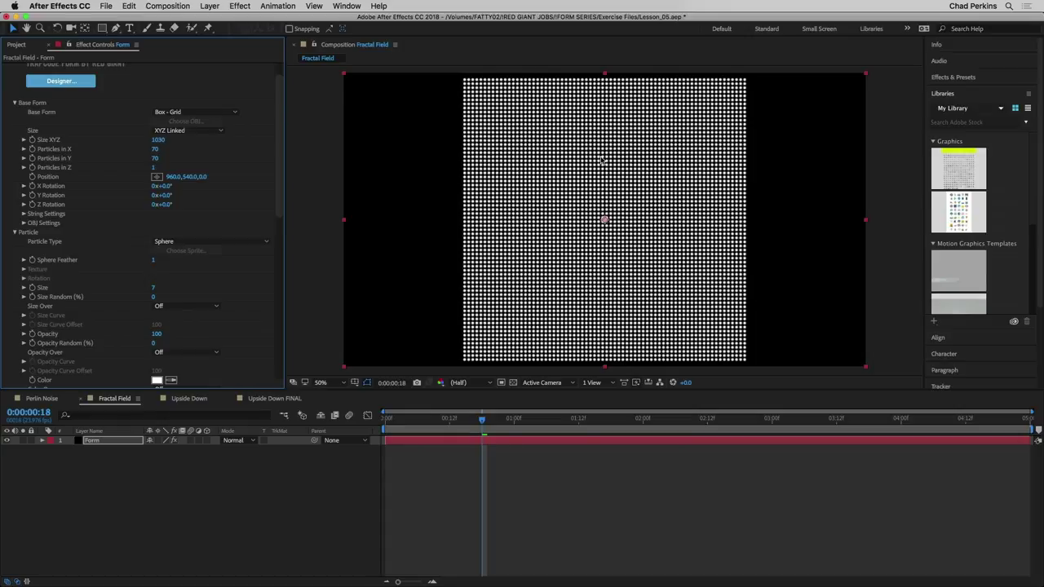
Change the Form particle color to a burnt orange, B5541C
left_click(156, 380)
left_click(613, 506)
left_click_drag(613, 505, 615, 509)
left_click_drag(571, 481, 578, 417)
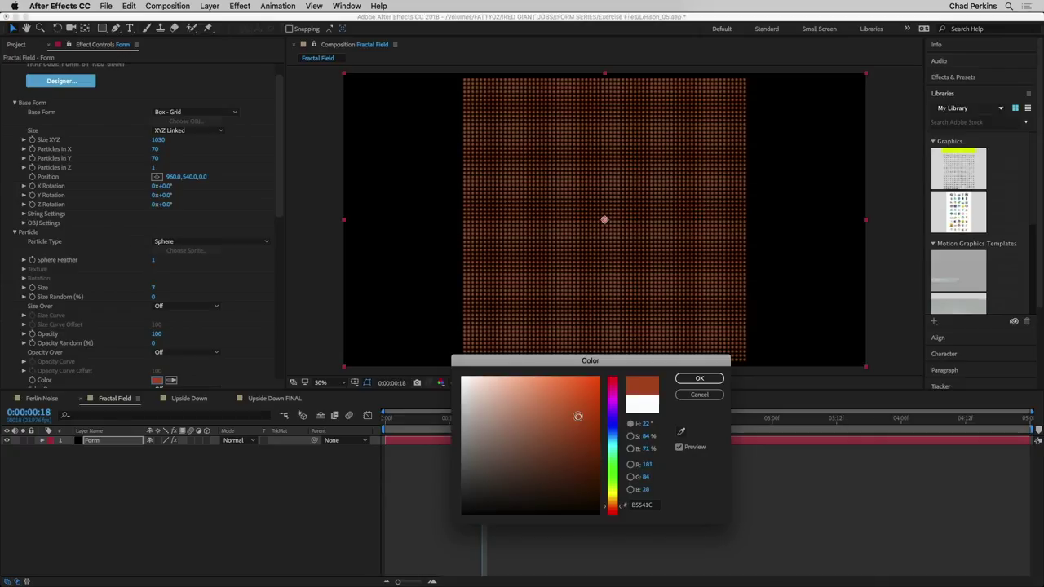
left_click(699, 378)
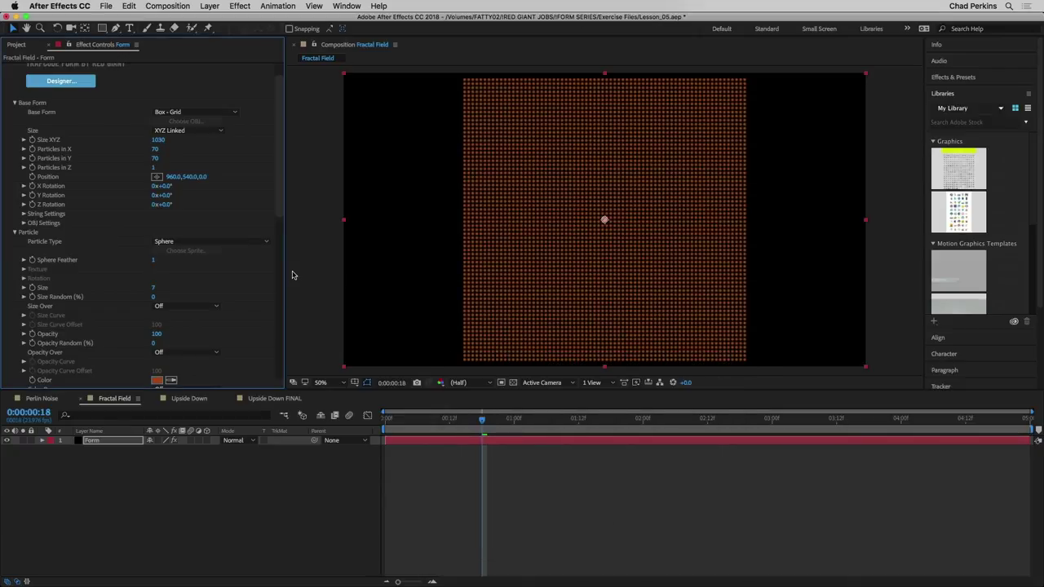
Collapse the Base Form and Particle settings and expand the Fractal Field settings of the Form effect
left_click(15, 103)
left_click(14, 112)
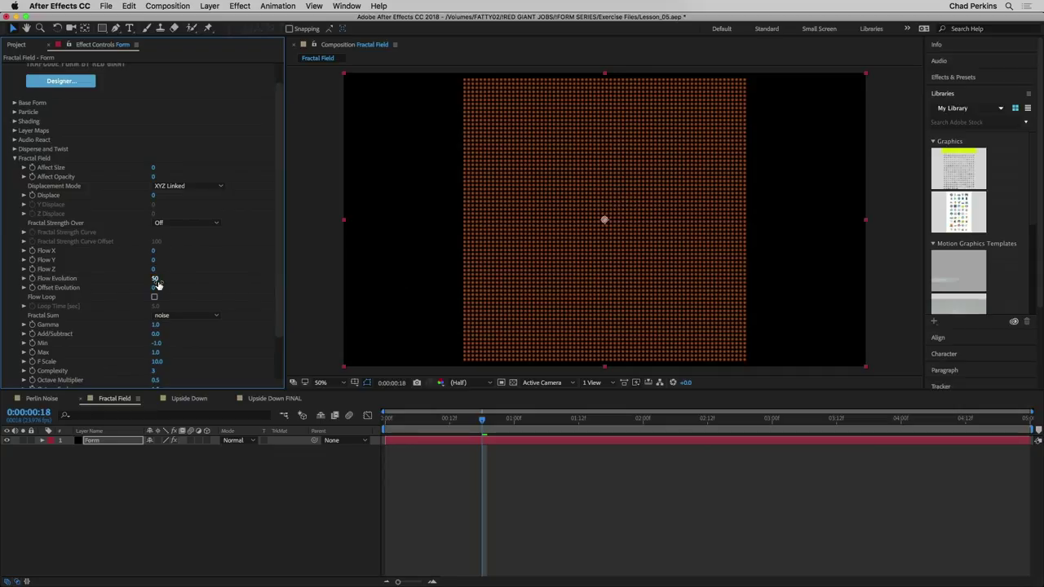
Advance the noise Evolution further in the Perlin Noise composition and return to the Fractal Field composition
left_click(41, 398)
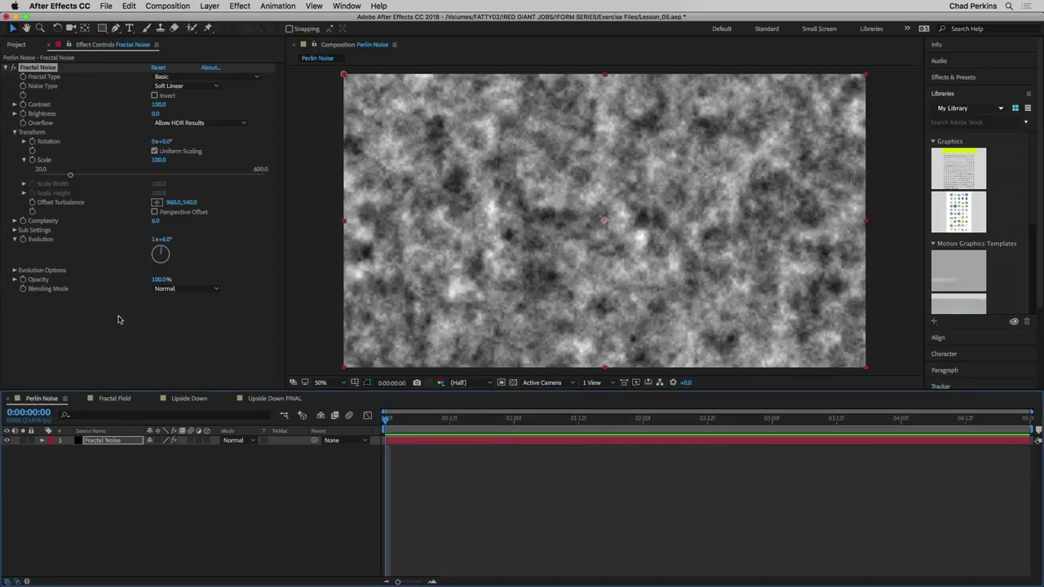
left_click_drag(166, 239, 513, 243)
left_click(114, 398)
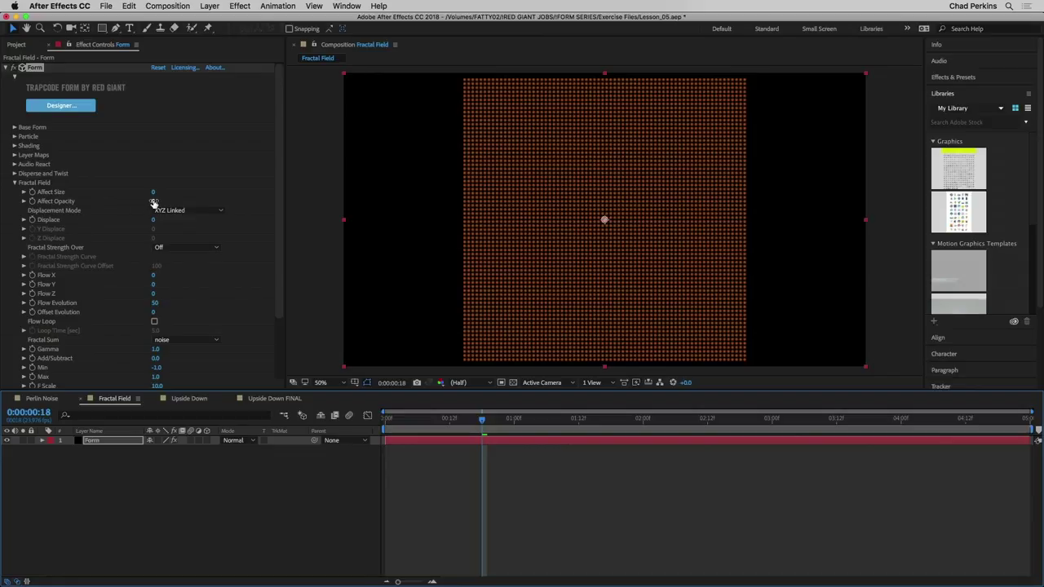
Try a Fractal Field Affect Opacity of 24, and reset Affect Size to 0
mouse_move(155, 201)
left_mouse_down()
mouse_move(241, 198)
mouse_move(167, 200)
left_mouse_up()
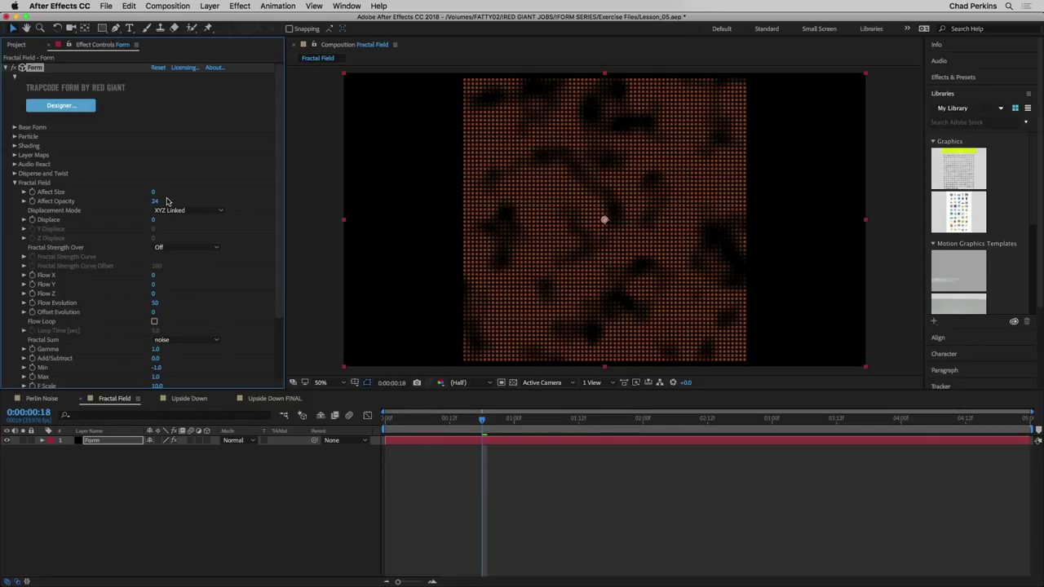
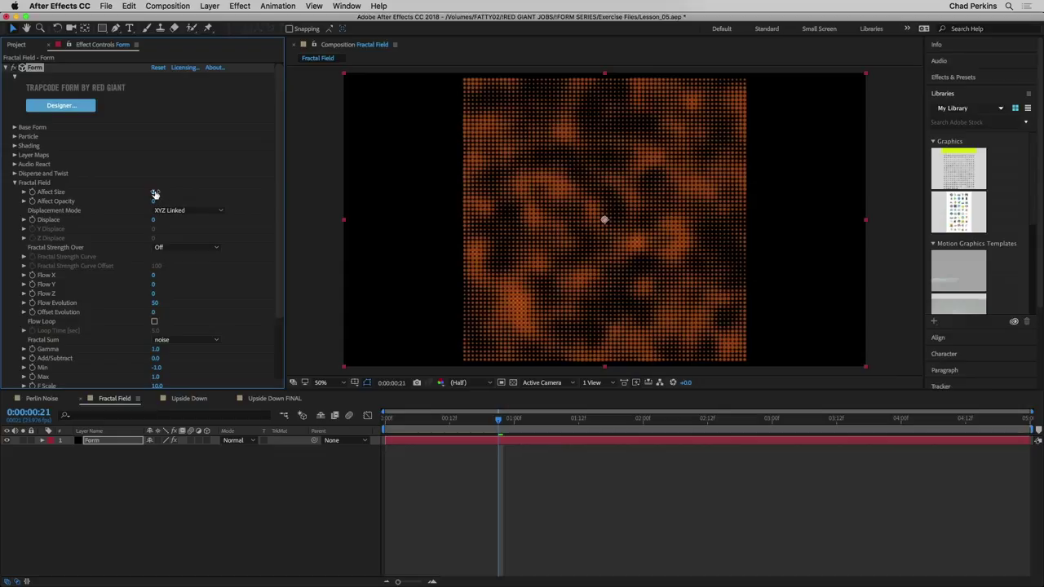
type("0")
key("Return")
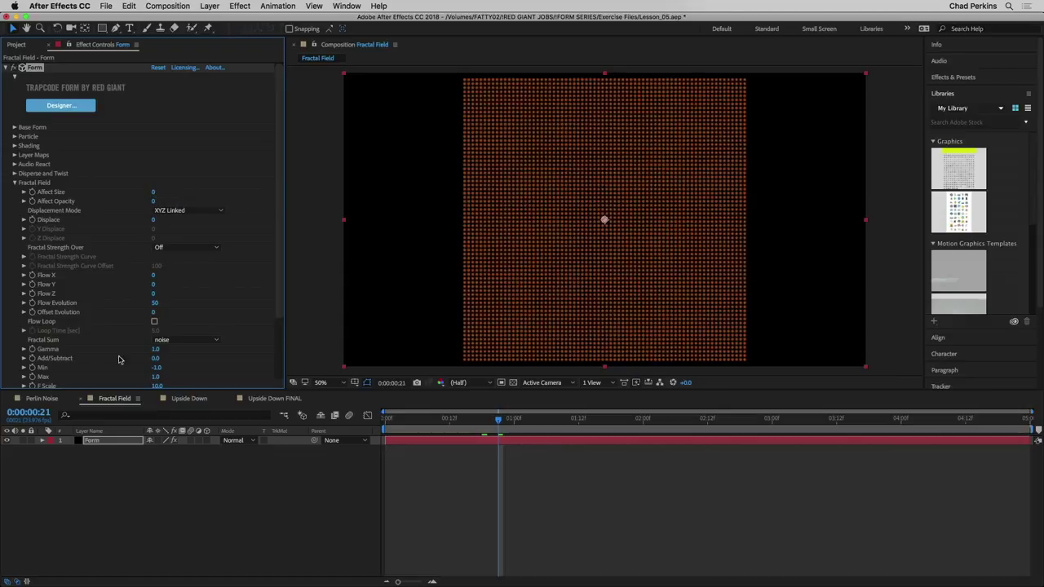
Try a Fractal Field Affect Opacity of 30 and reset it to 0
left_click_drag(155, 203, 166, 199)
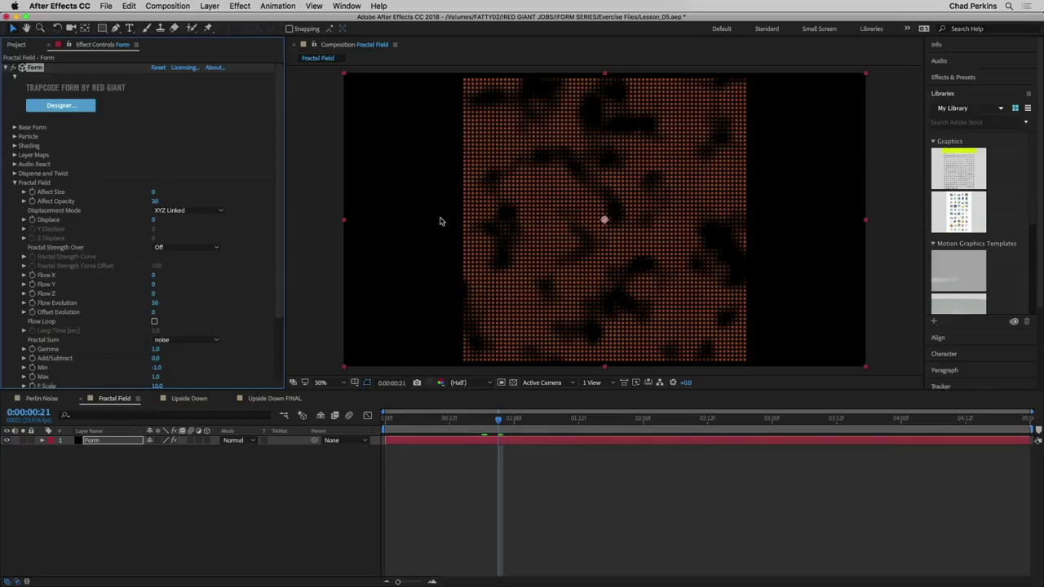
left_click(154, 201)
type("0")
key("Return")
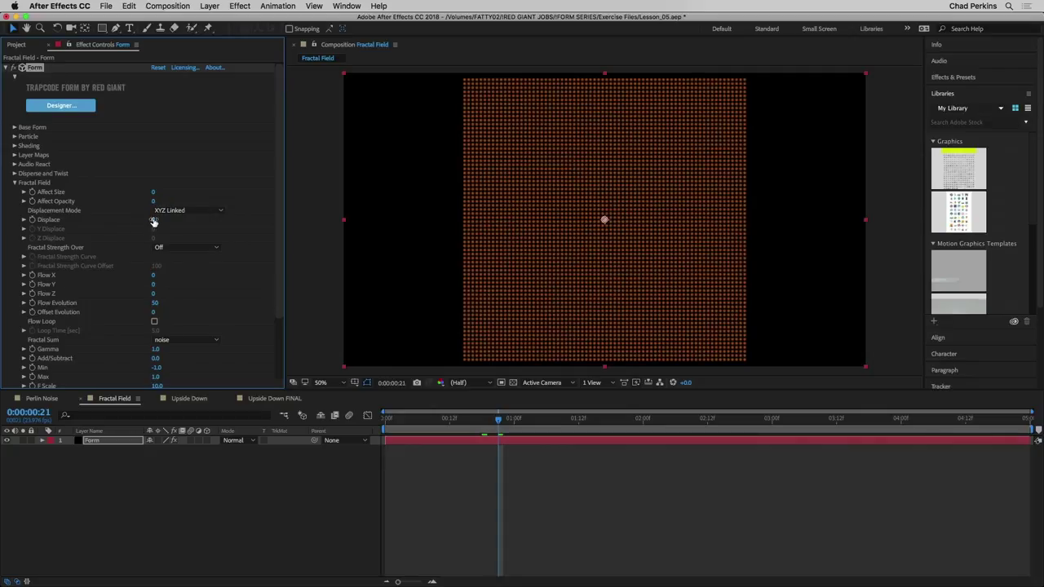
Try Fractal Field Displace values of 28 and 110 on the particle grid and reset Displace to 0
left_click_drag(155, 220, 165, 219)
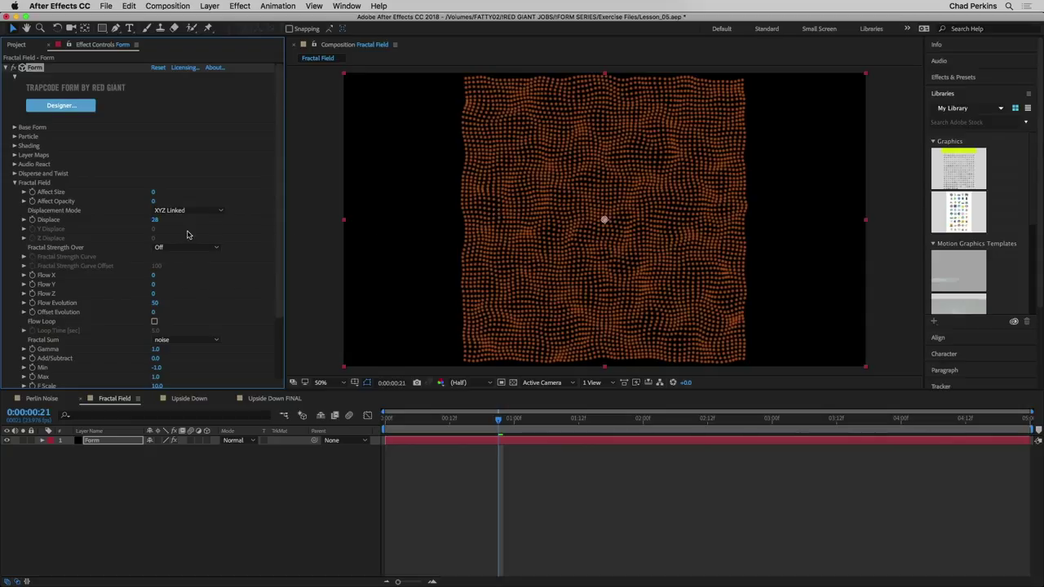
left_click_drag(156, 219, 204, 226)
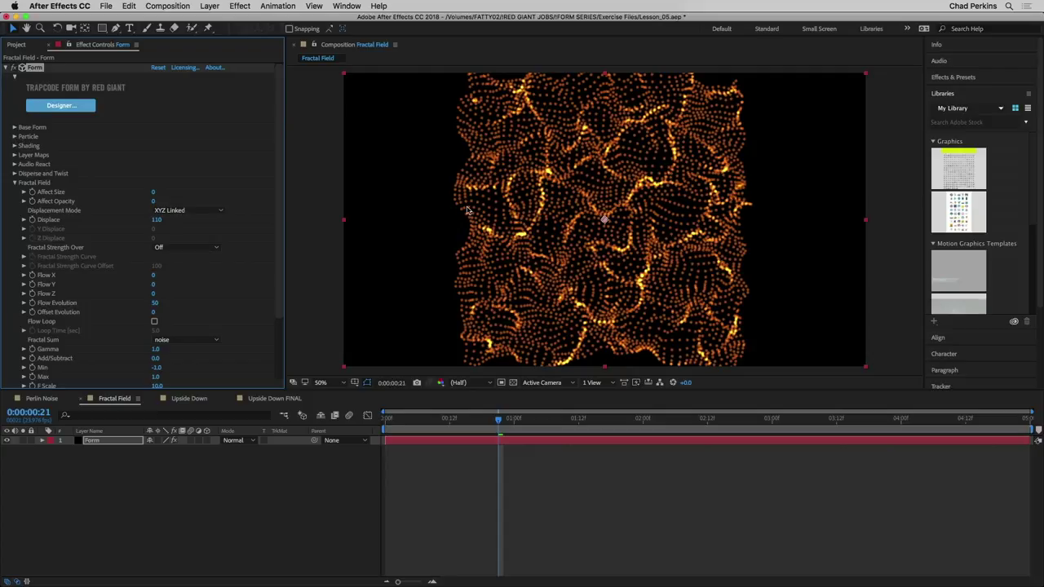
left_click(14, 136)
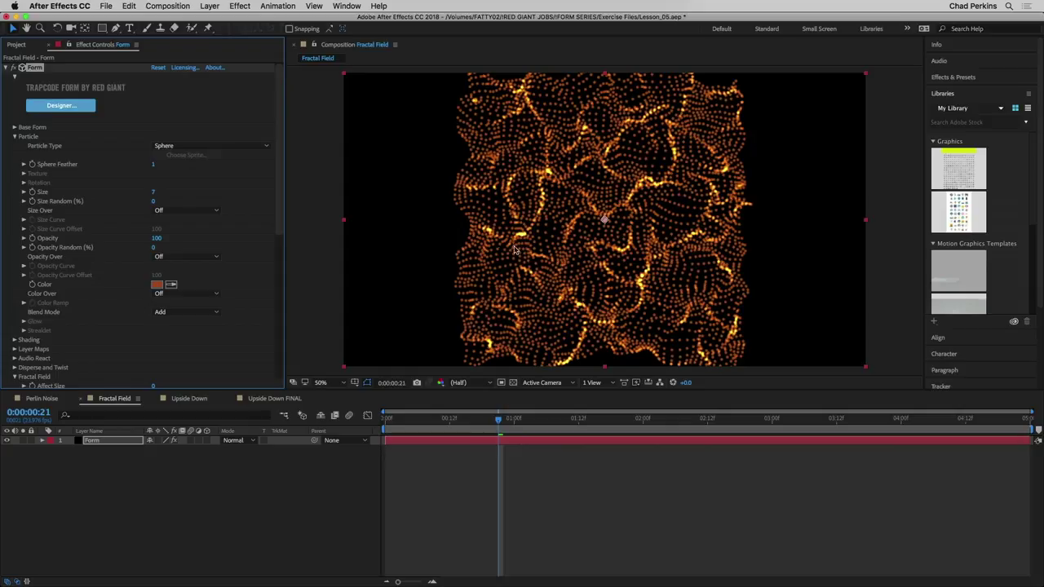
left_click(15, 136)
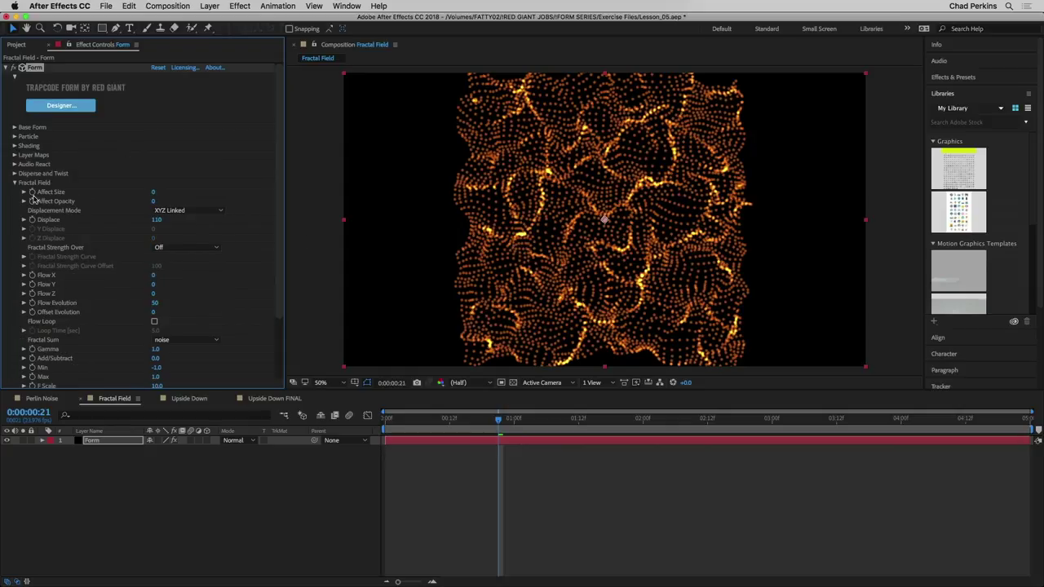
left_click(156, 221)
type("0")
key("Return")
Set the Fractal Field Affect Opacity to 27 and preview the animation
left_click_drag(154, 201, 163, 199)
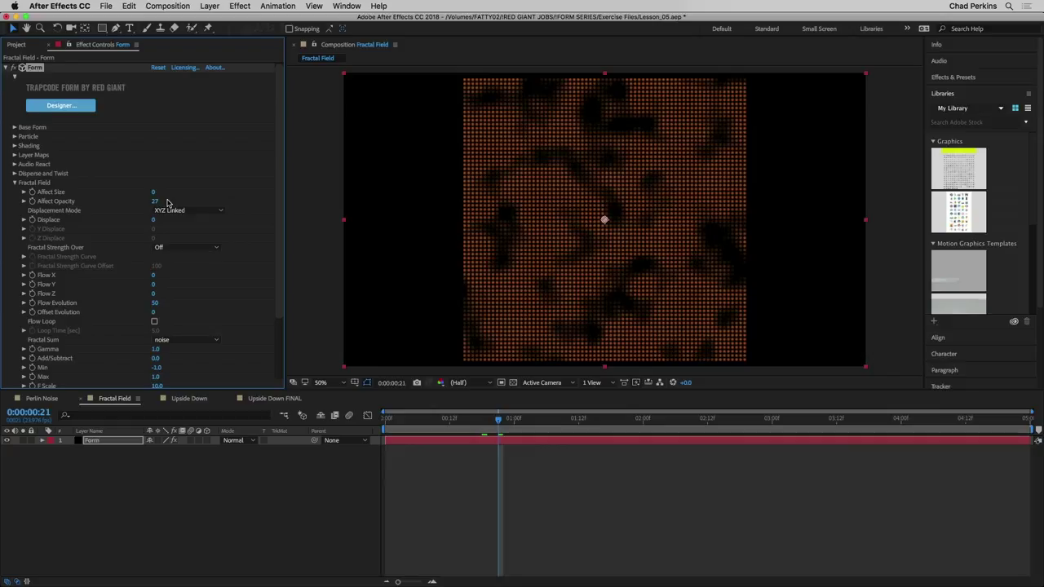
key("space")
key("space")
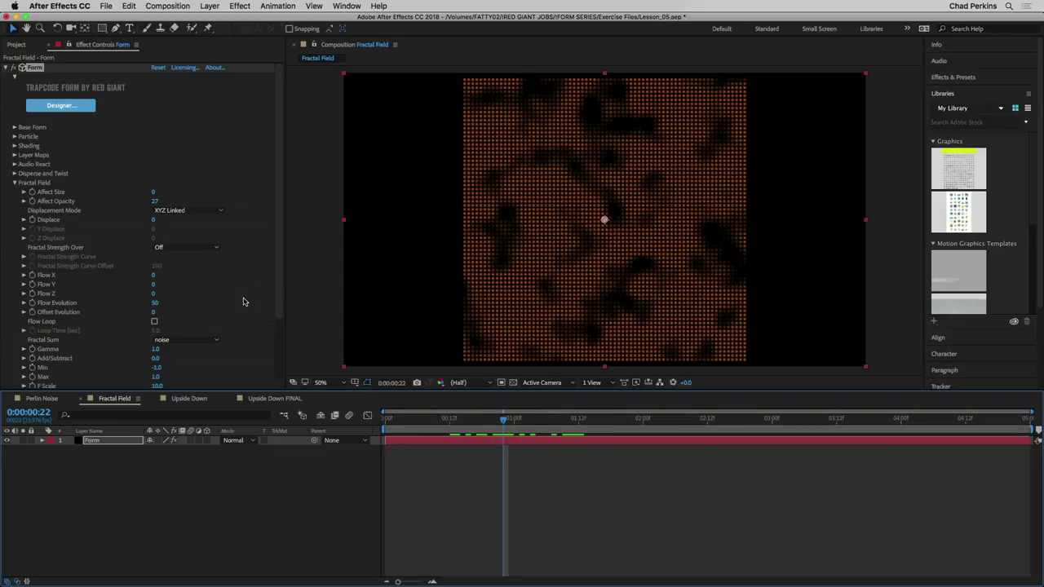
In the Trapcode Form Designer, set the Fractal Field block's Affect Opacity to 0 and X Displace to 55
left_click(64, 107)
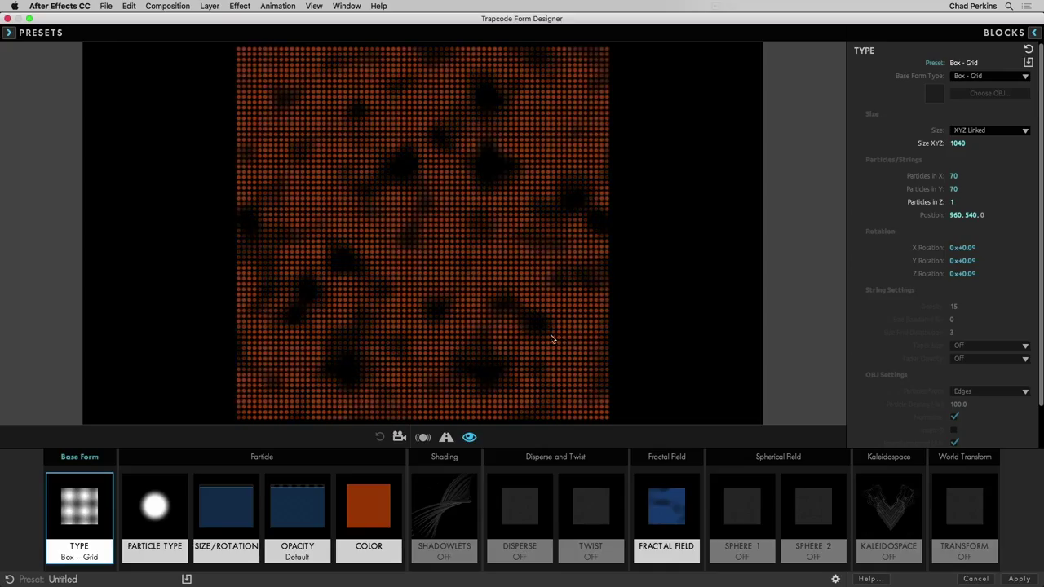
left_click(664, 507)
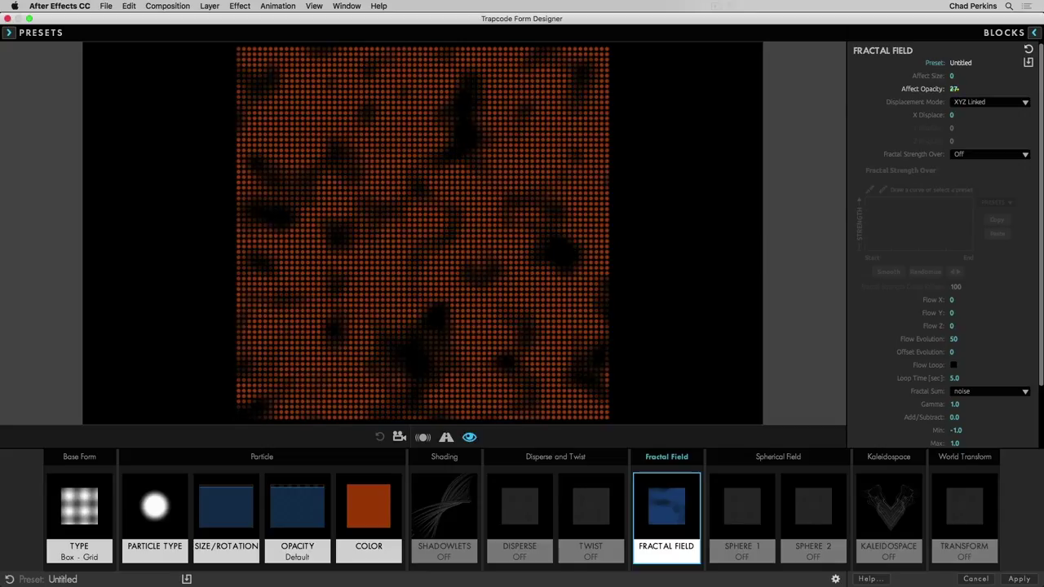
left_click_drag(954, 89, 921, 89)
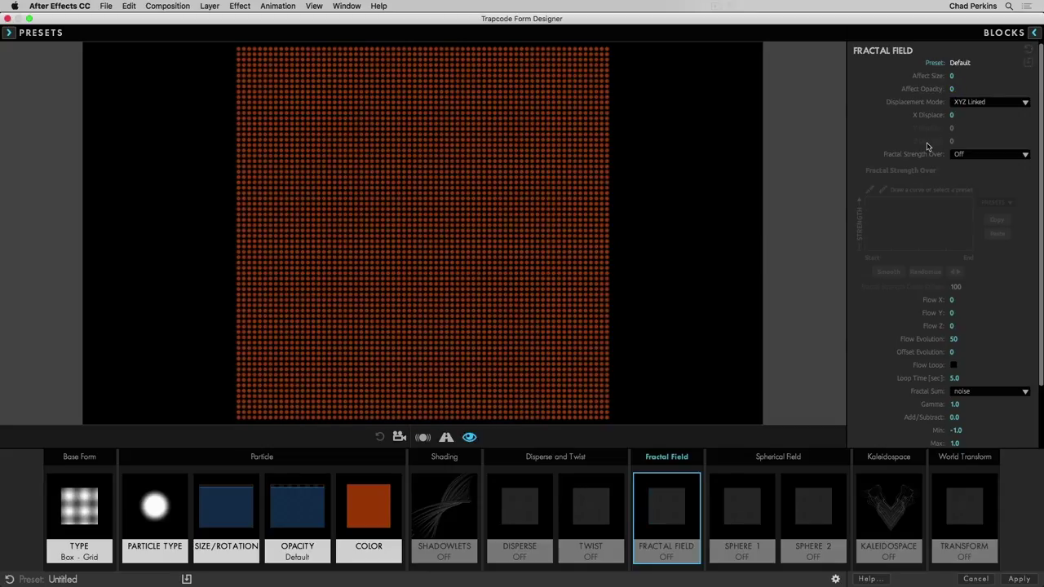
left_click_drag(951, 115, 970, 115)
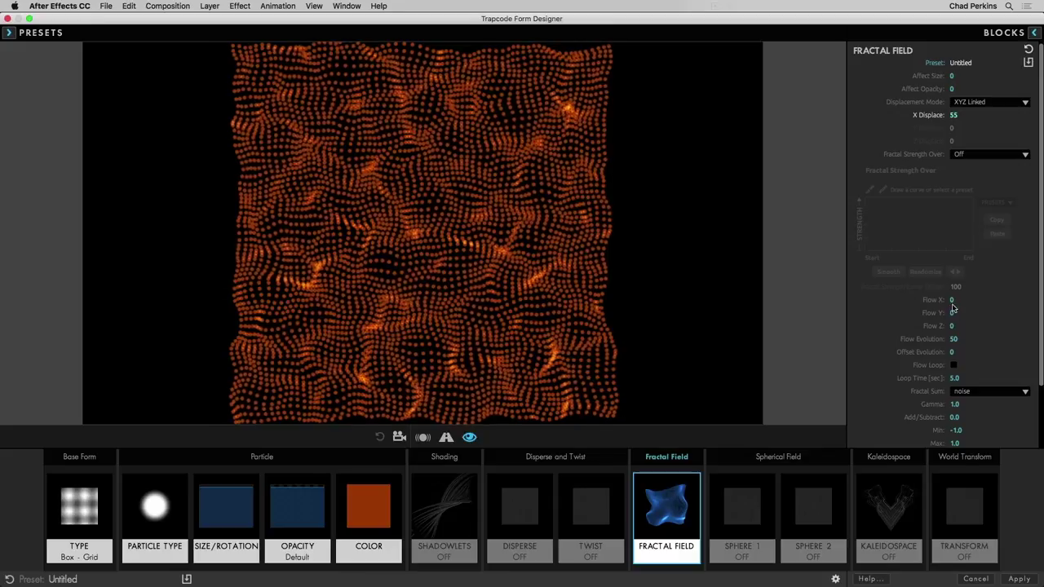
Try a Flow X of 51 and an F Scale of 6.0 in the Designer's Fractal Field block and discard the Designer changes
left_click_drag(951, 299, 959, 299)
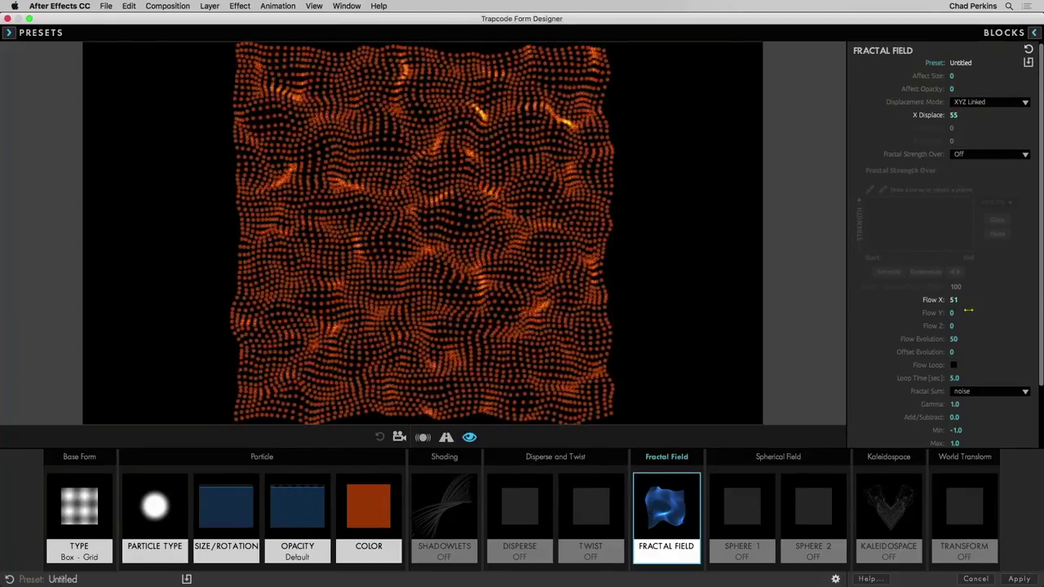
scroll(988, 323, "down", 2)
left_click_drag(958, 390, 949, 390)
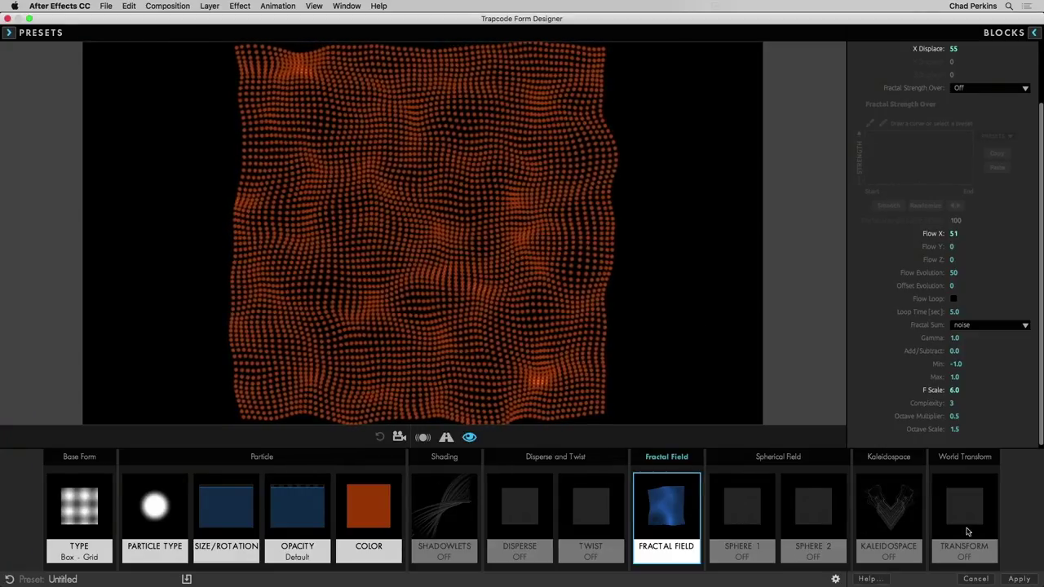
left_click(976, 578)
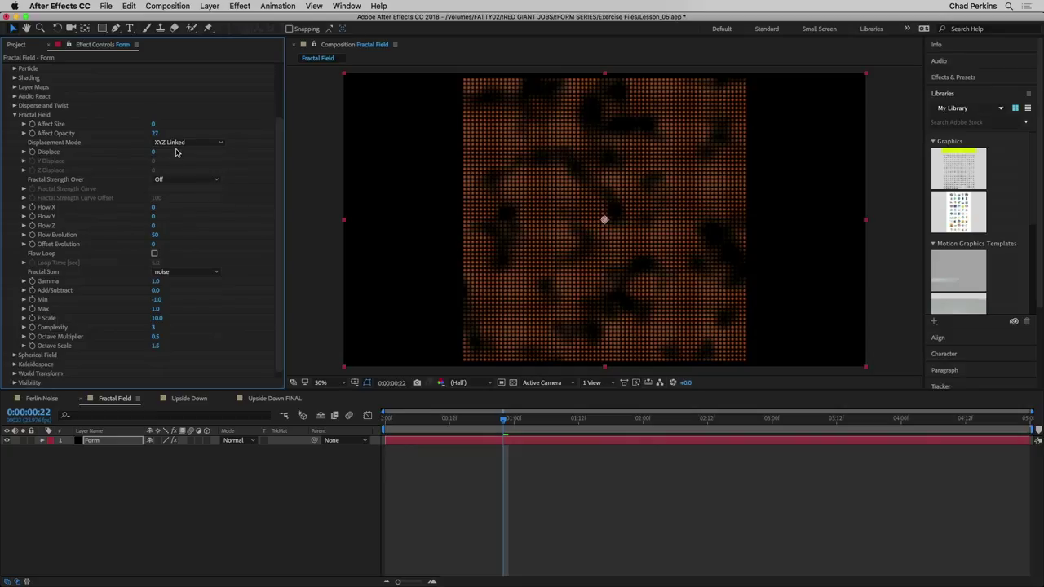
Set the Fractal Field's Affect Opacity to 0 and raise its Displace to 50 and on to 97
left_click(154, 133)
type("0")
key("Return")
left_click(154, 151)
type("50")
key("Return")
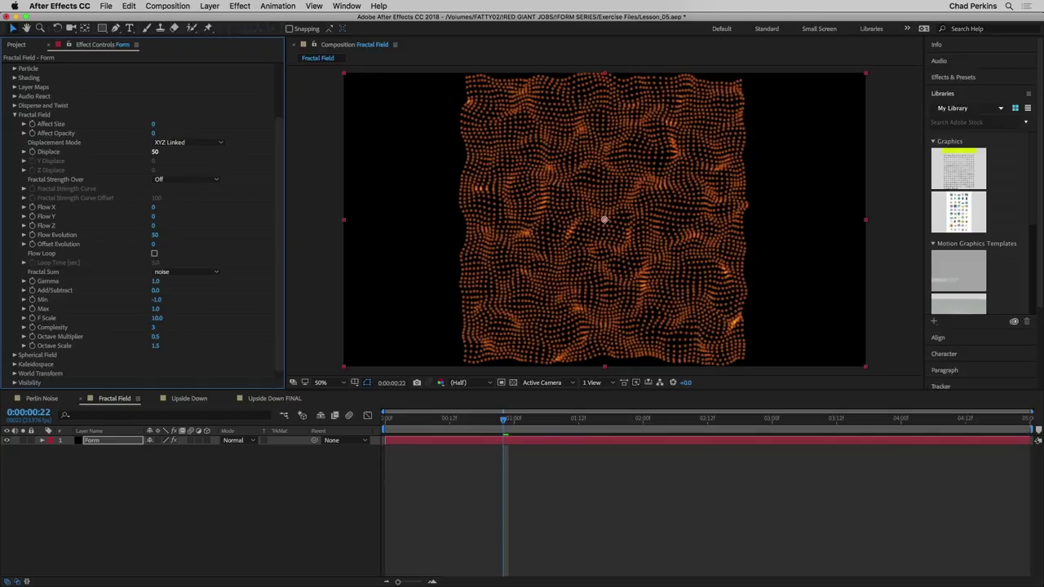
left_click_drag(156, 151, 177, 151)
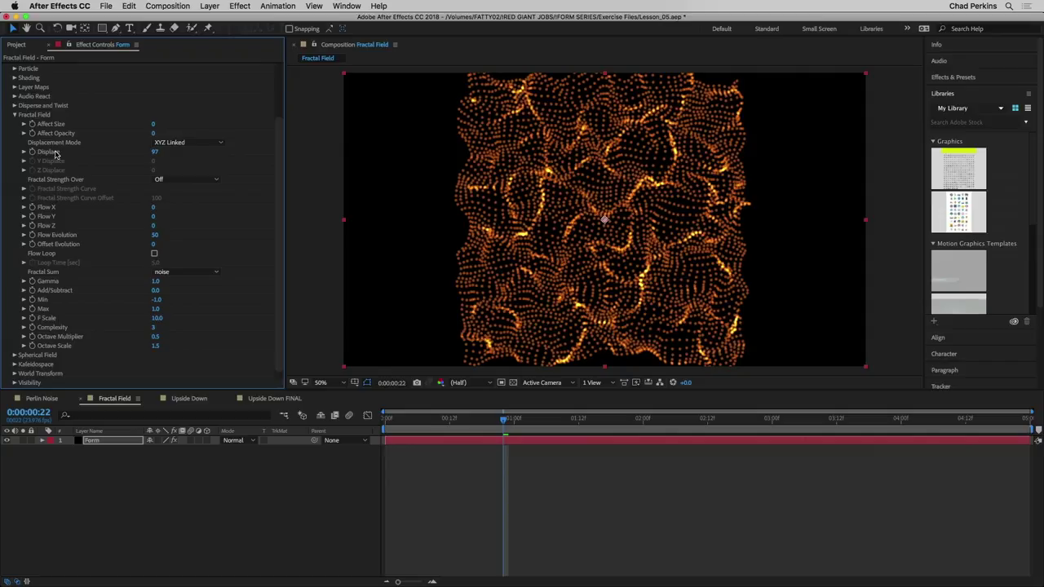
Switch the Displacement Mode to XYZ Individual, vary the X Displace and reset it to 0
left_click(179, 144)
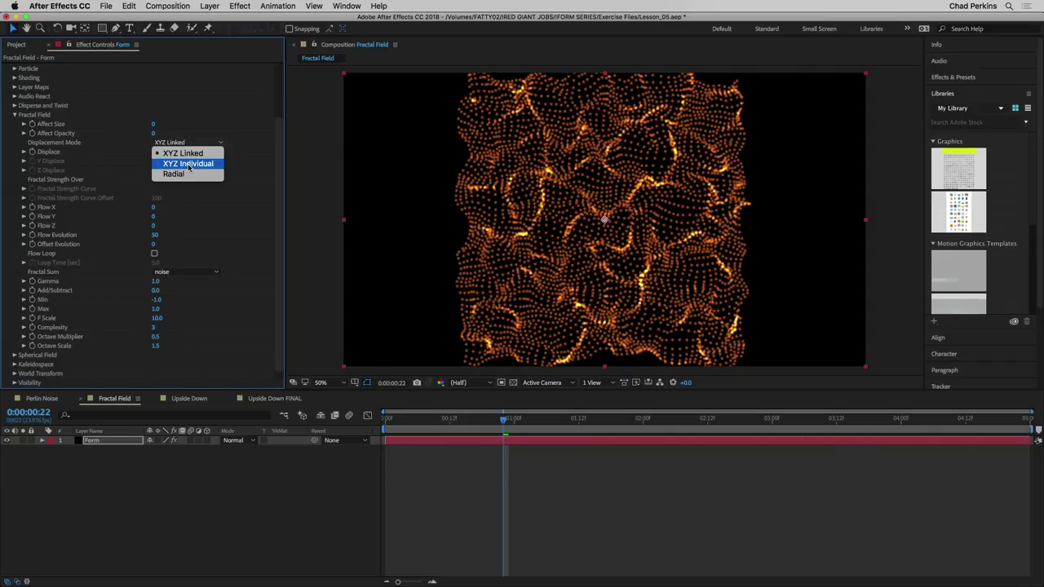
key("Escape")
left_click(187, 169)
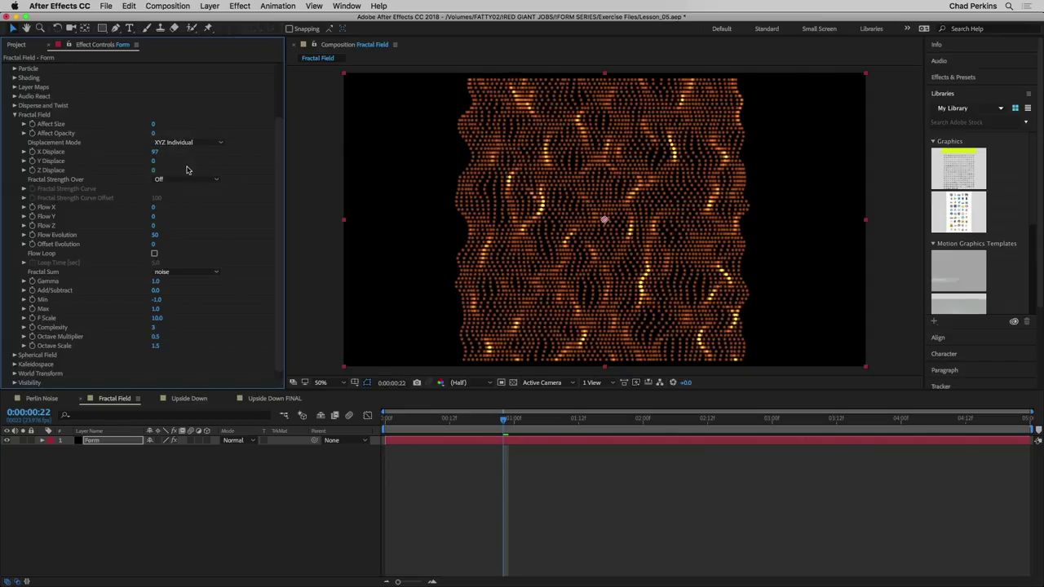
mouse_move(155, 152)
left_mouse_down()
mouse_move(229, 164)
mouse_move(210, 164)
left_mouse_up()
left_click(155, 153)
type("0")
key("Return")
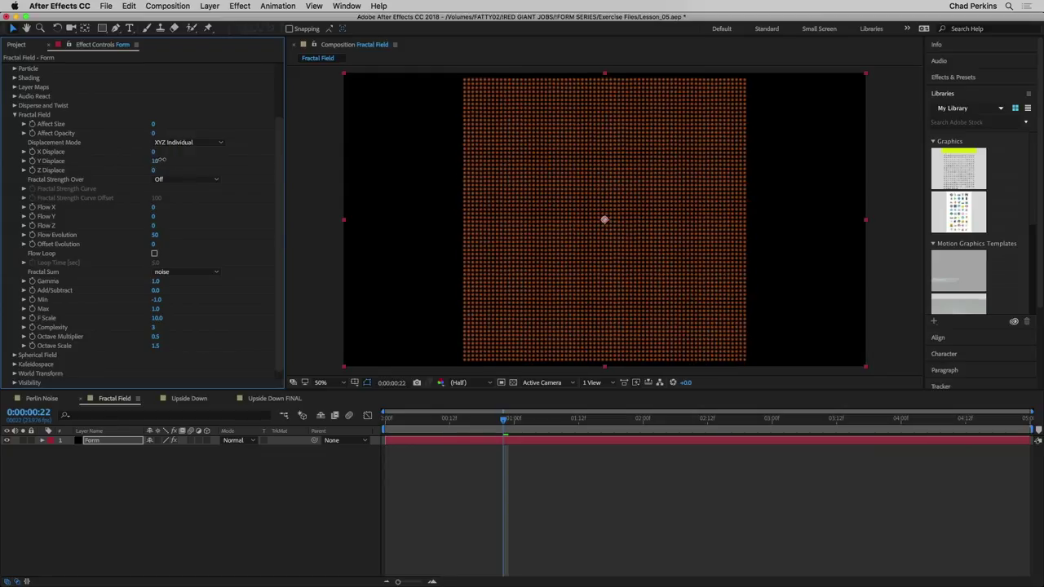
Try a Y Displace of about 180 and a Z Displace up to 2757, resetting each to 0
left_click_drag(216, 159, 285, 164)
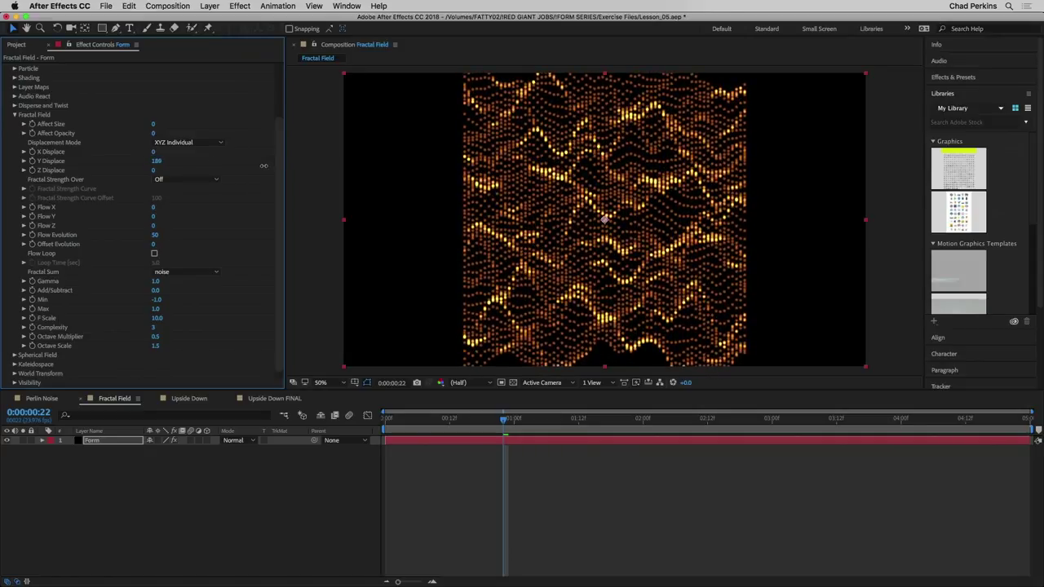
left_click_drag(263, 173, 160, 175)
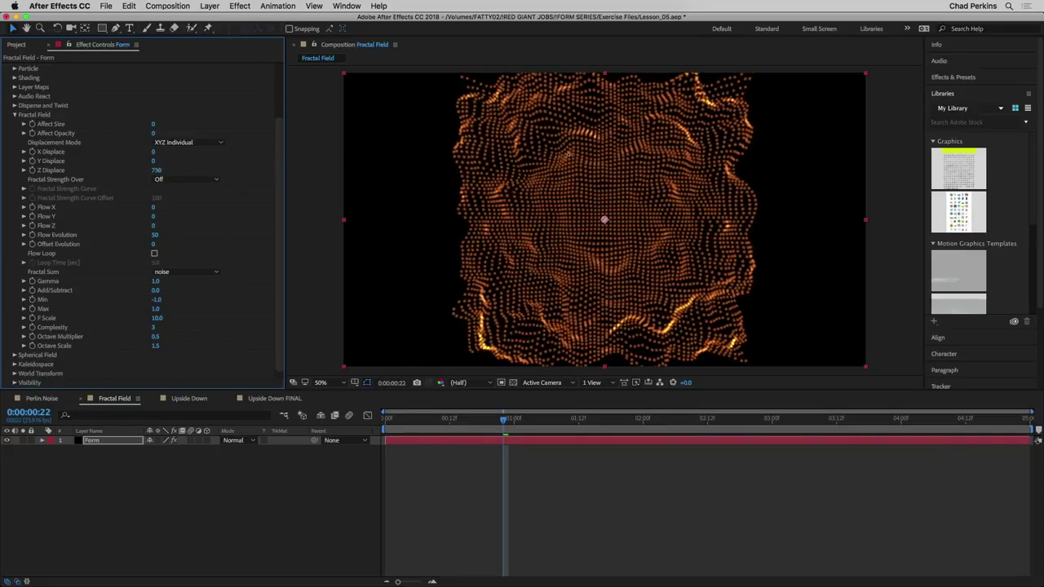
left_click_drag(161, 171, 157, 172)
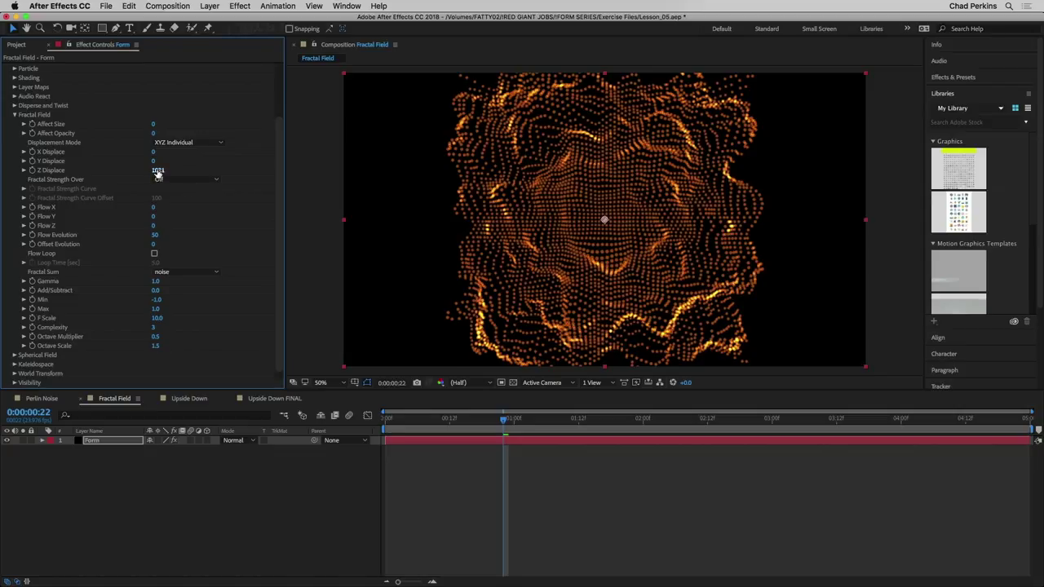
left_click_drag(503, 174, 970, 182)
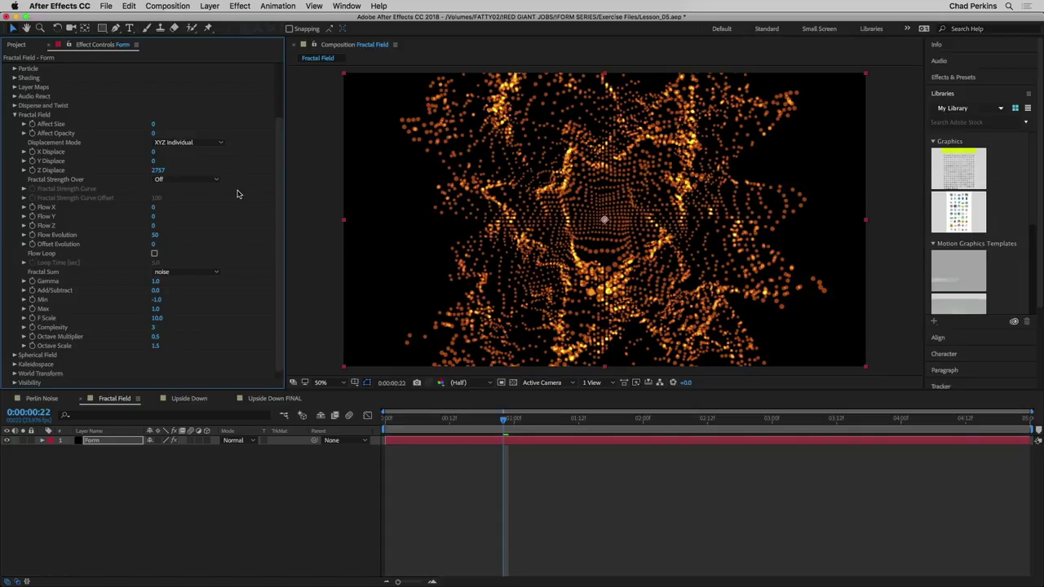
key("Return")
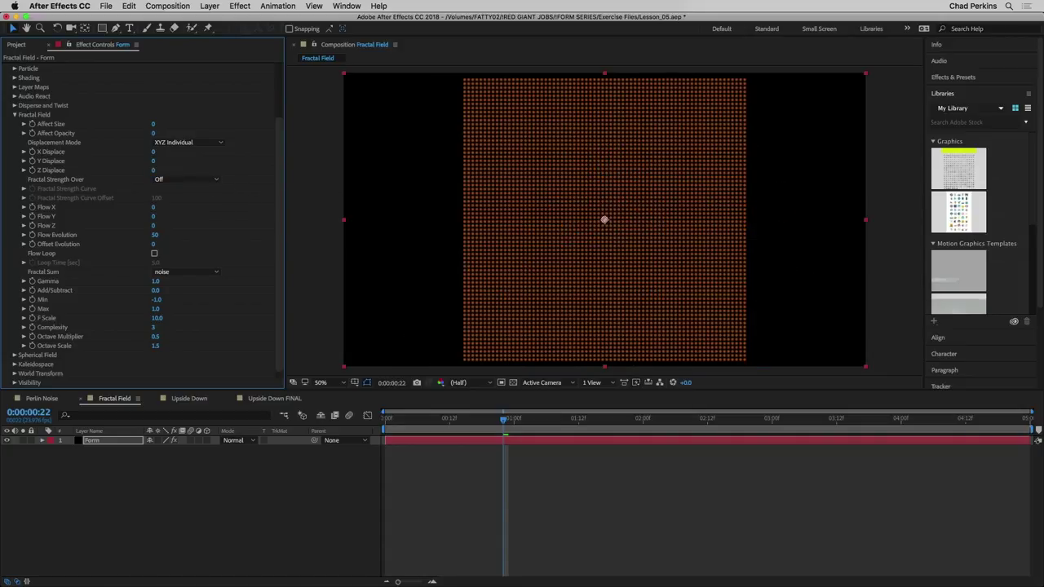
Change the Displacement Mode to Radial and raise Displace through 199 and 559 to 1000
left_click(189, 143)
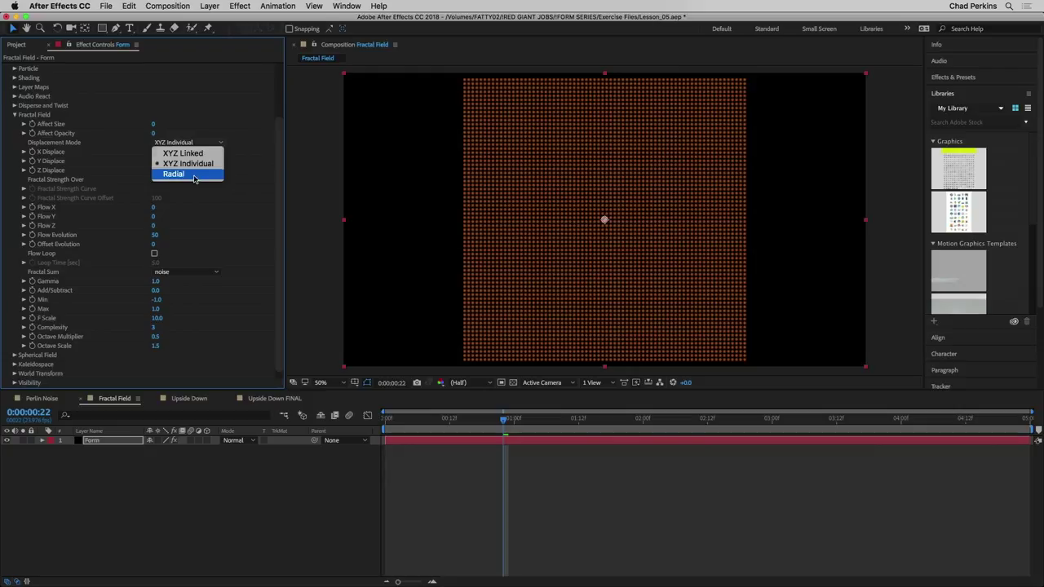
left_click(191, 176)
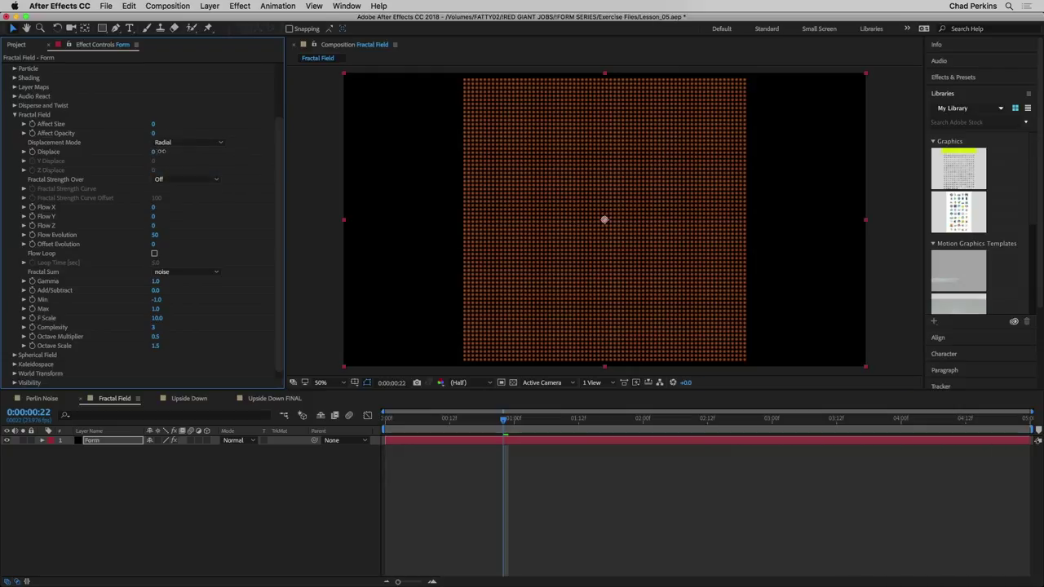
left_click_drag(186, 150, 216, 151)
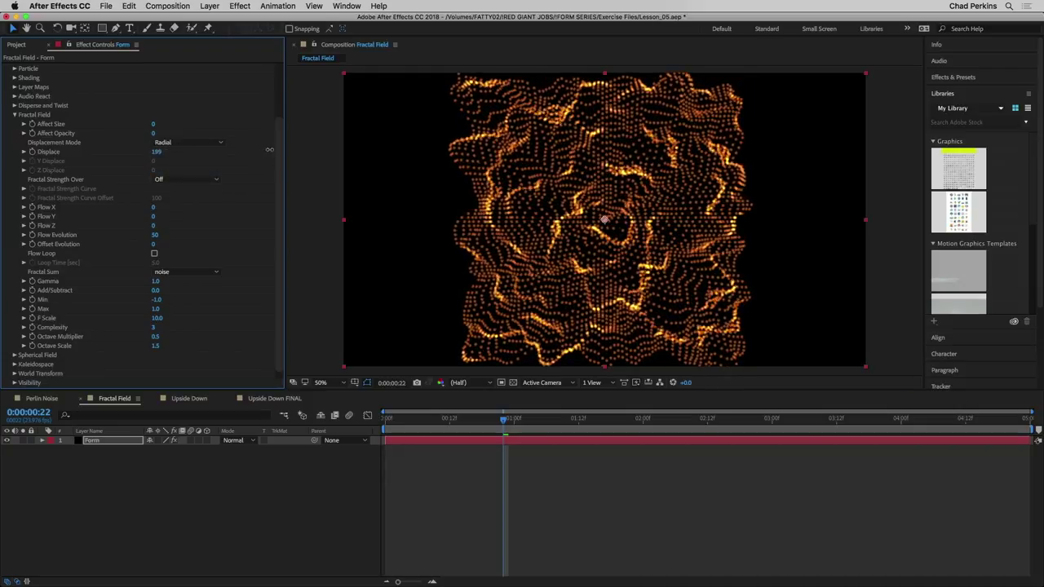
left_click_drag(224, 160, 255, 167)
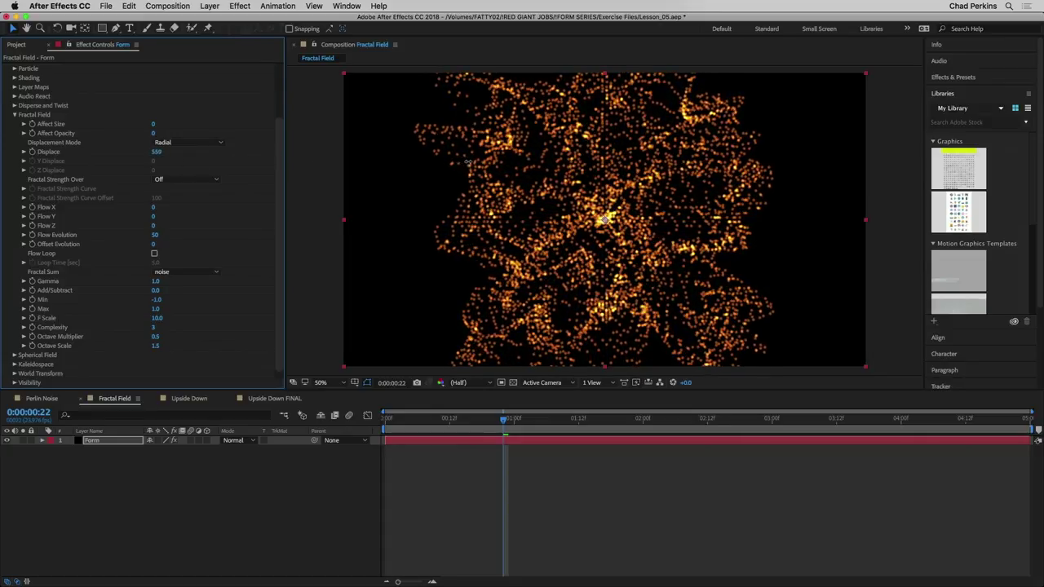
left_click_drag(165, 152, 416, 177)
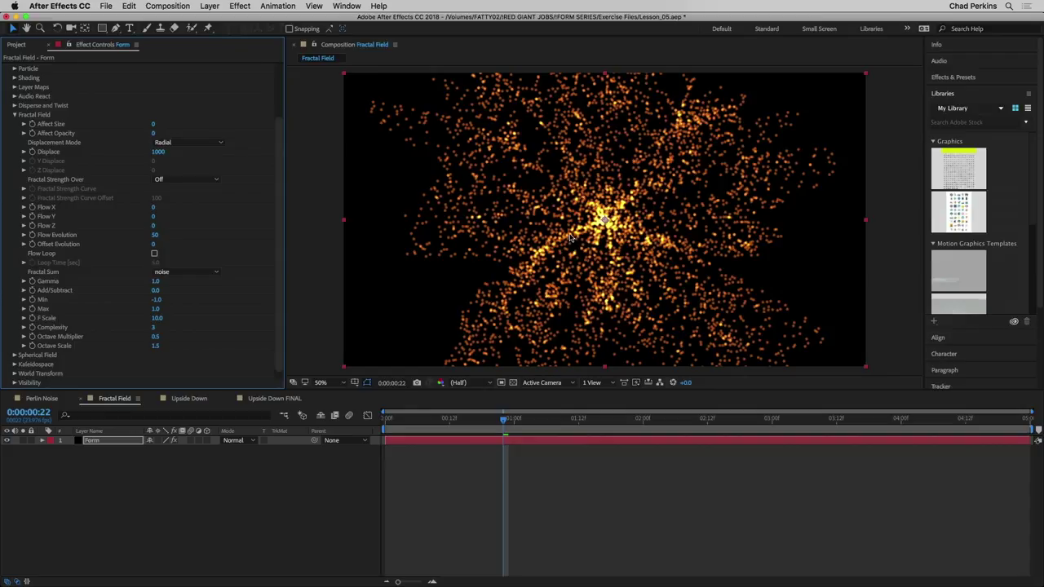
Try 363 Particles in X in the Base Form settings and undo the change
scroll(280, 212, "up", 1)
scroll(279, 212, "up", 3)
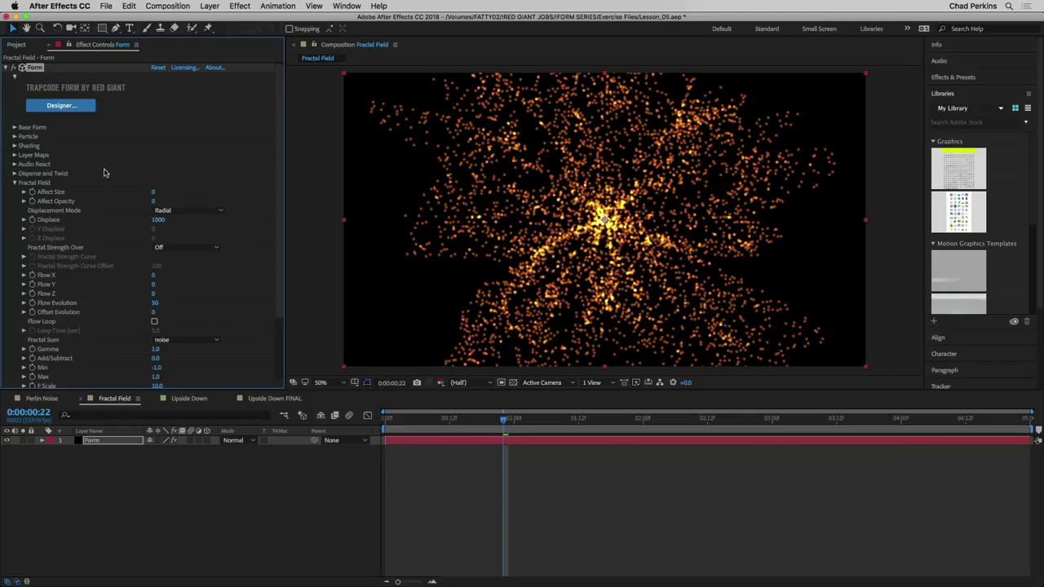
left_click(14, 128)
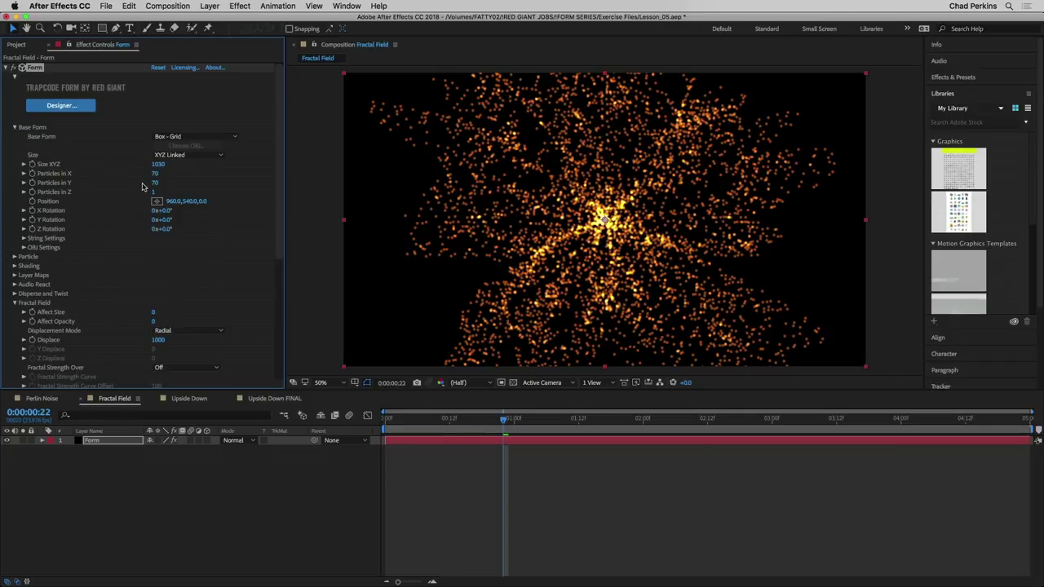
left_click_drag(164, 174, 311, 215)
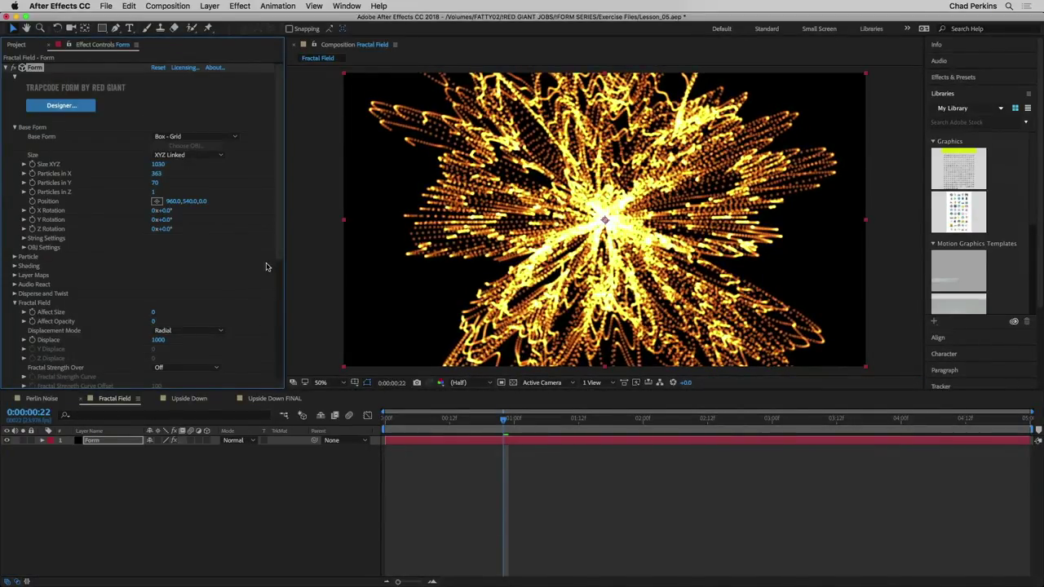
key("super+z")
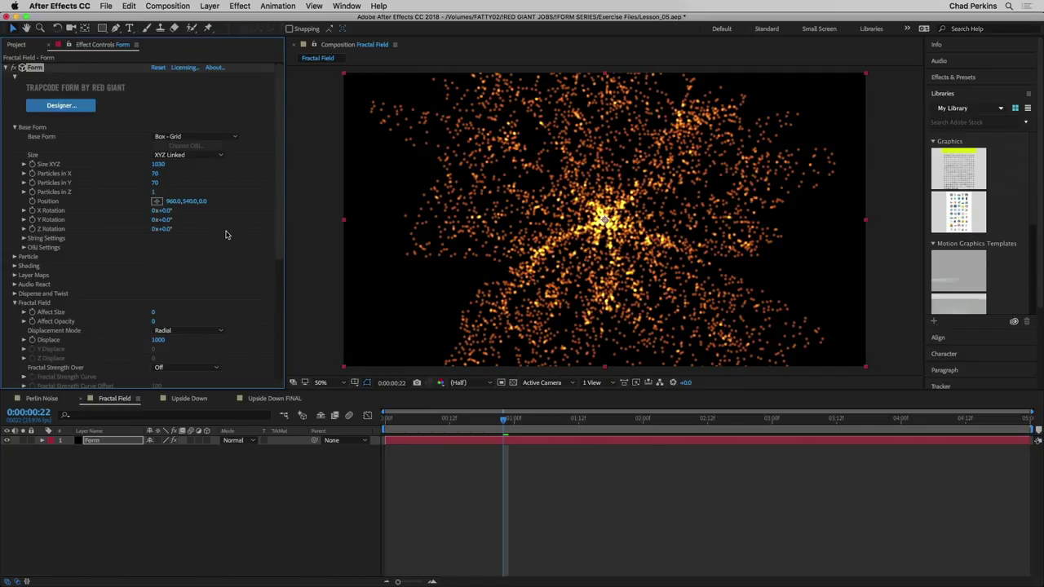
left_click(154, 191)
type("3")
key("Return")
left_click(13, 128)
Set the Fractal Field's Displace to 100 and its Displacement Mode to XYZ Linked
left_click_drag(283, 173, 283, 242)
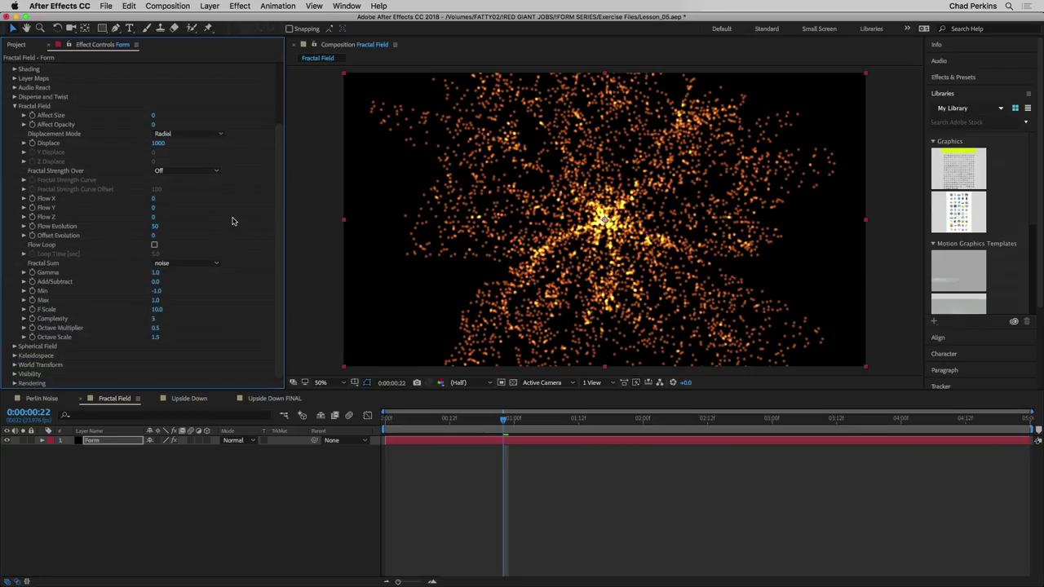
left_click(157, 143)
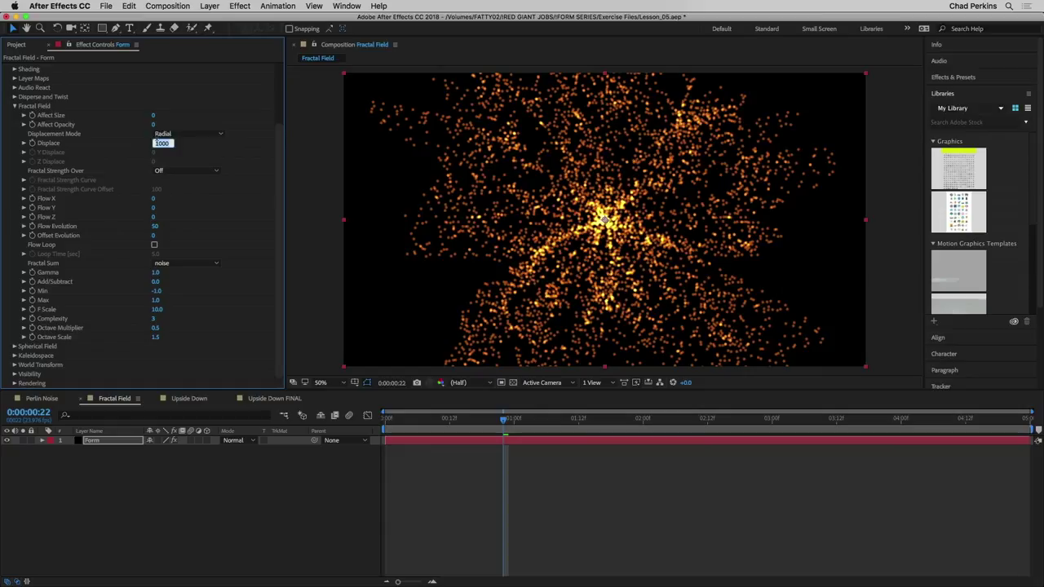
type("100")
key("Return")
left_click(187, 133)
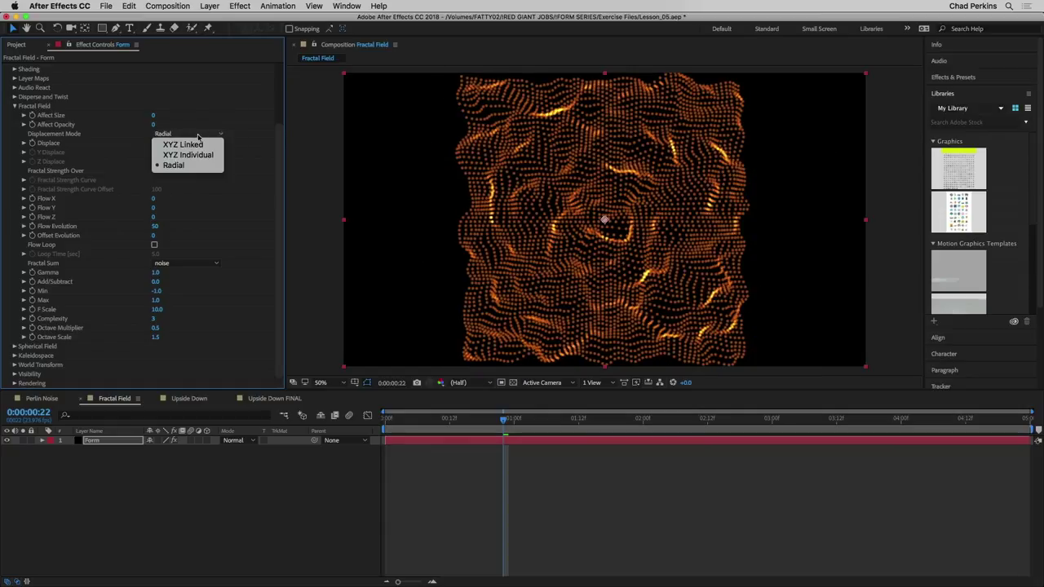
left_click(197, 144)
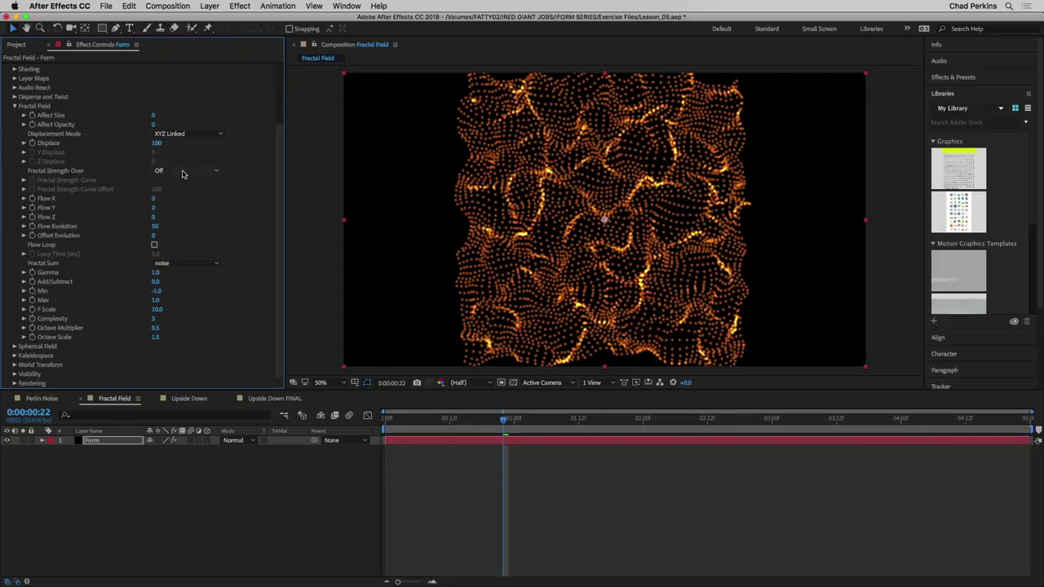
Set Fractal Strength Over to X and draw a smoothed strength curve rising from zero at the start to full strength at the end
left_click(183, 172)
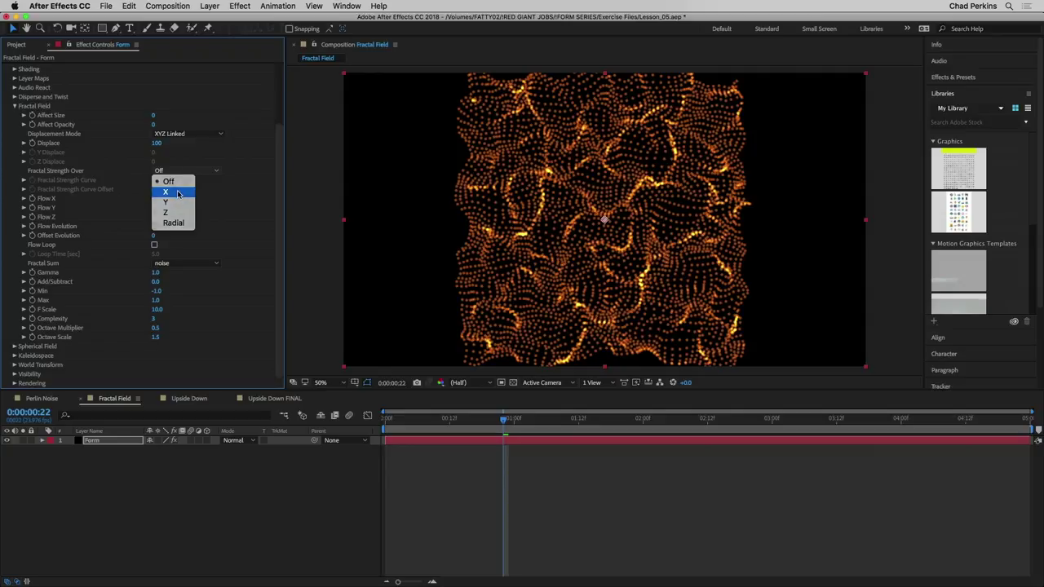
left_click(178, 193)
left_click(24, 180)
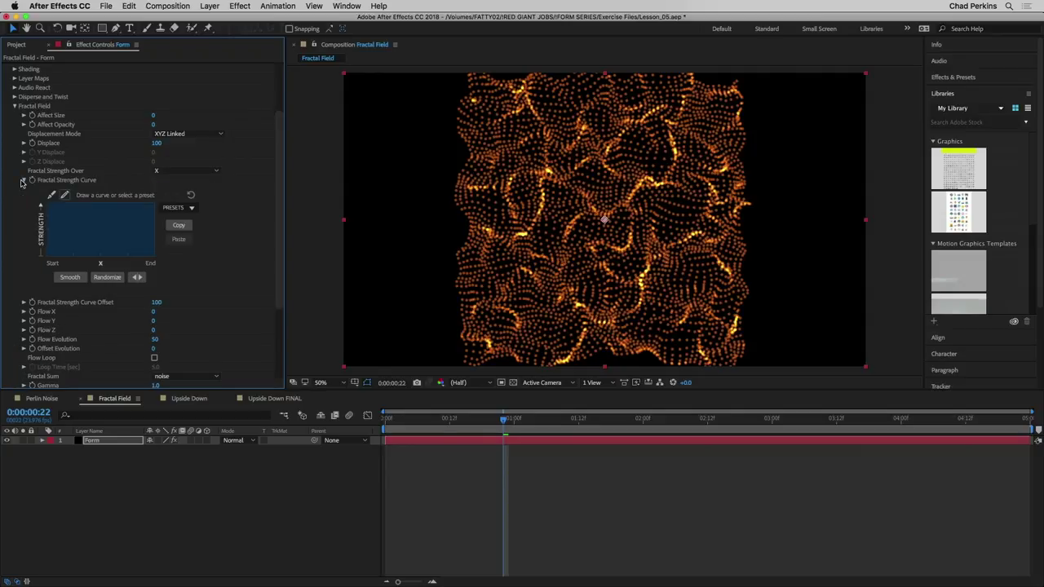
mouse_move(47, 258)
left_mouse_down()
mouse_move(90, 259)
mouse_move(125, 243)
mouse_move(98, 261)
mouse_move(110, 258)
mouse_move(153, 208)
left_mouse_up()
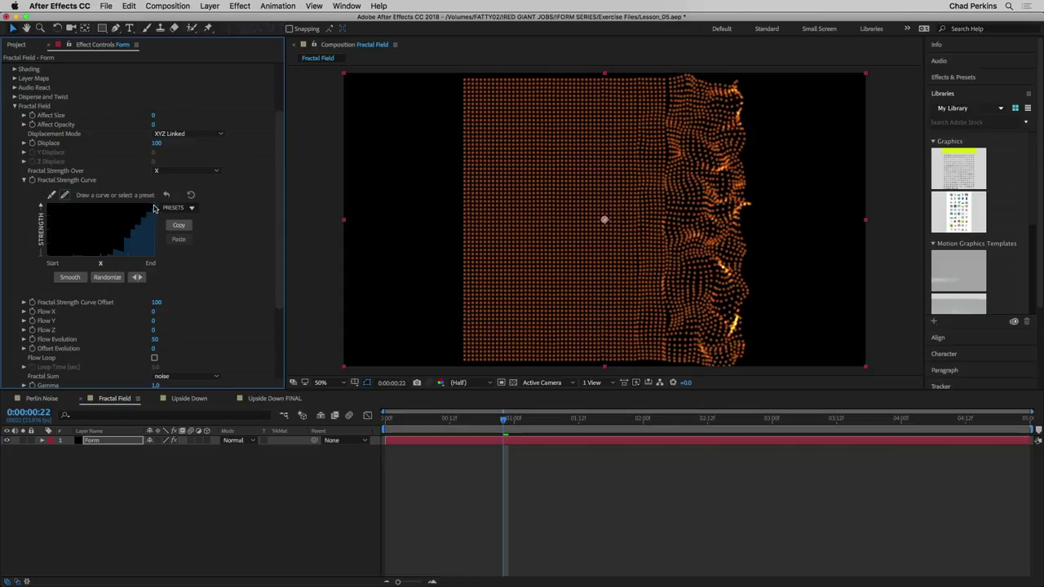
left_click(71, 277)
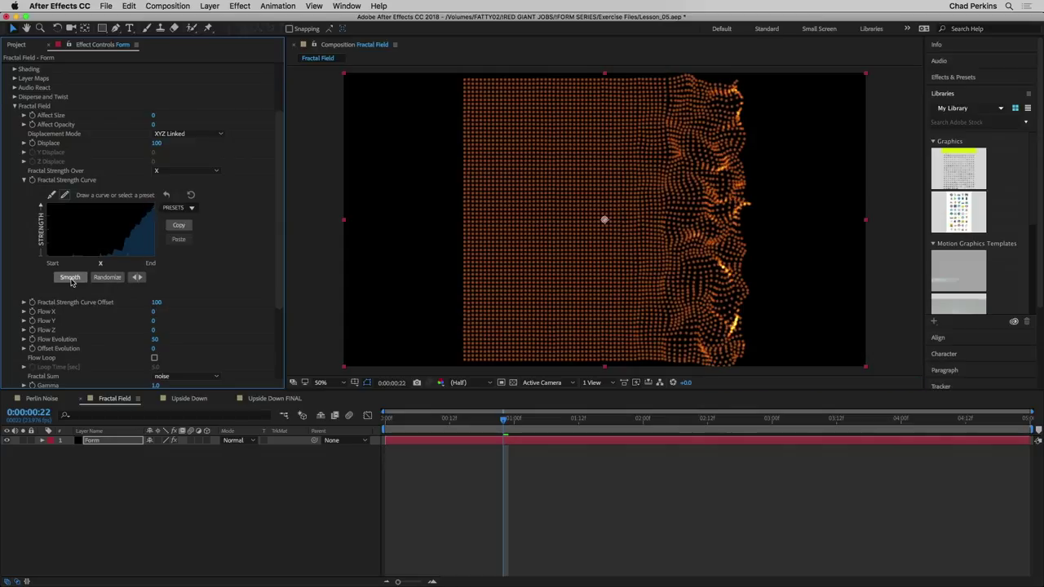
mouse_move(104, 248)
left_mouse_down()
mouse_move(86, 257)
mouse_move(147, 210)
mouse_move(97, 252)
left_mouse_up()
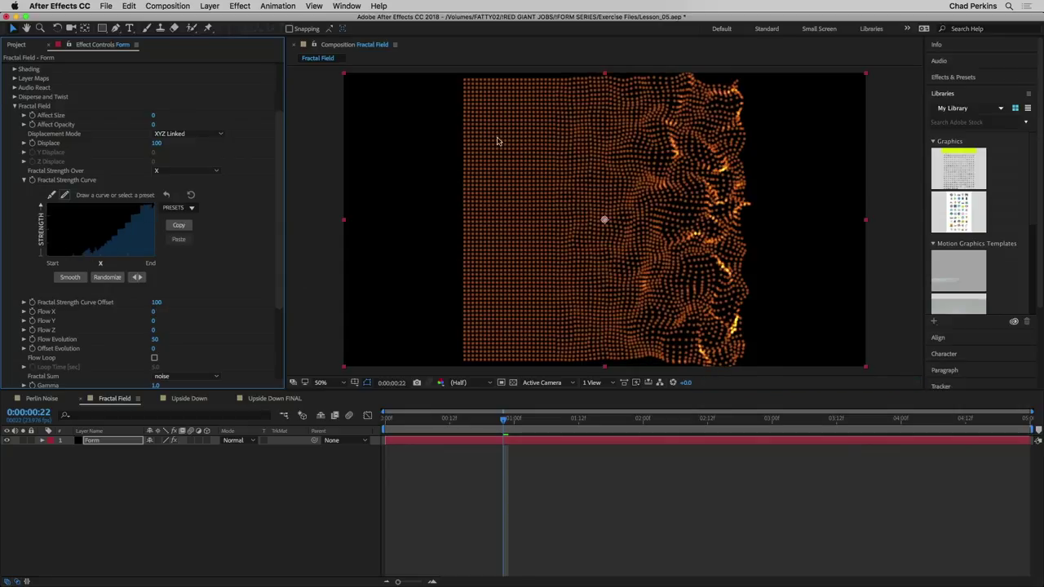
Play and scrub through the animation to examine how the strength curve limits the displacement across the grid
key("space")
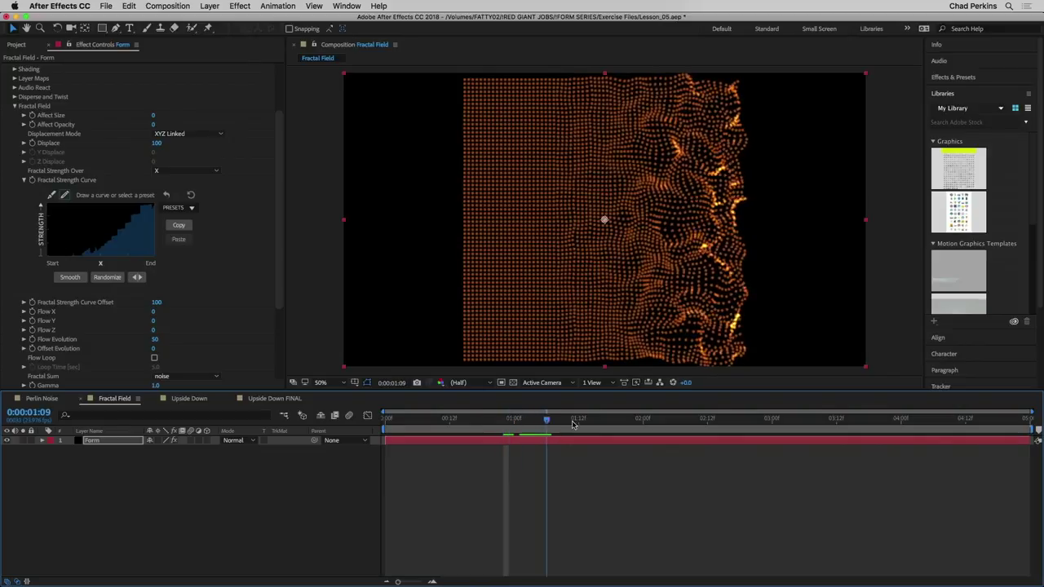
left_click_drag(807, 424, 449, 418)
key("space")
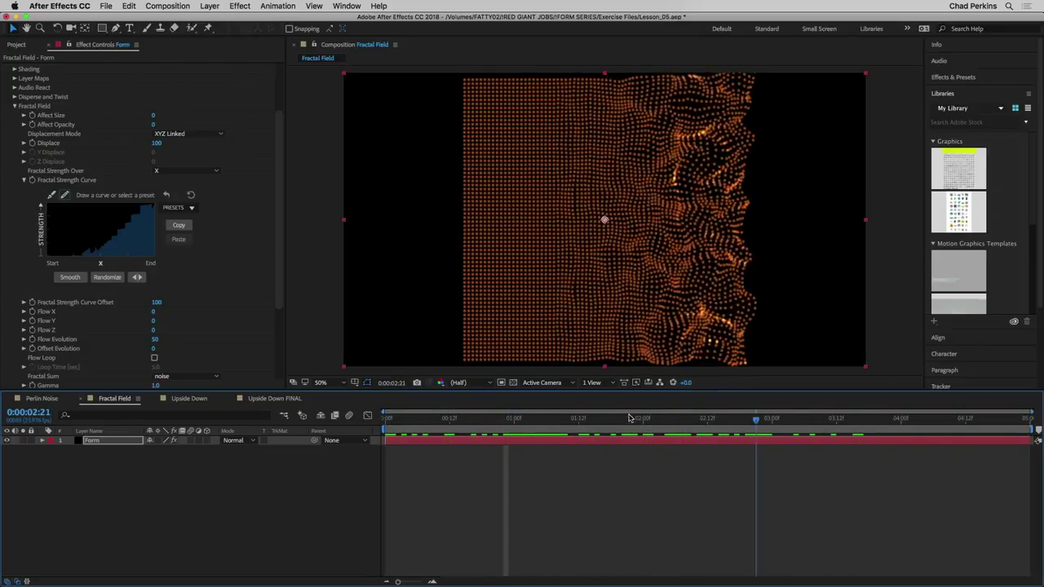
left_click(418, 412)
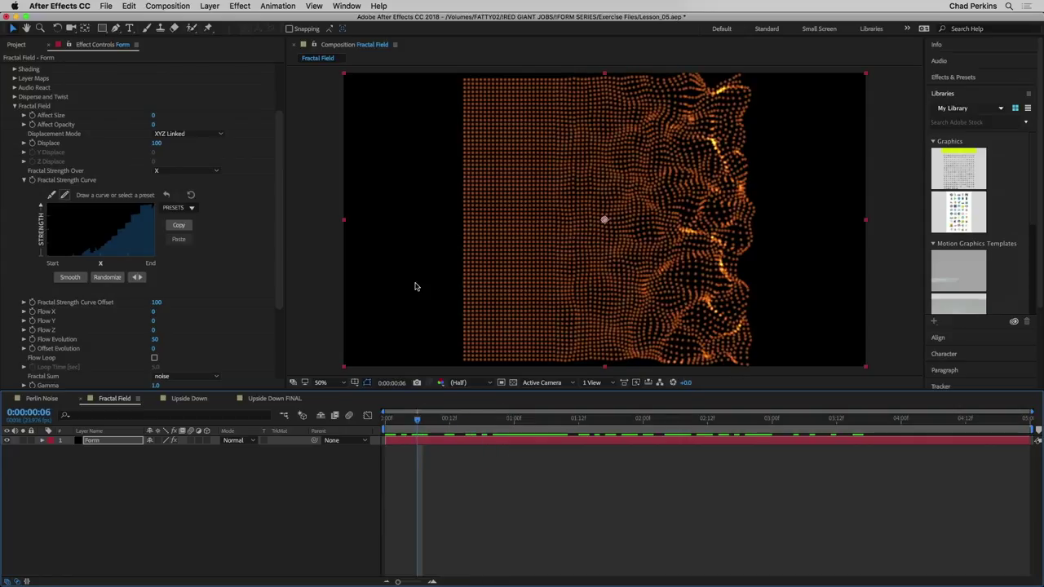
Reset the Fractal Strength Curve, set Fractal Strength Over to Off, and collapse the curve
left_click(191, 192)
left_click(188, 171)
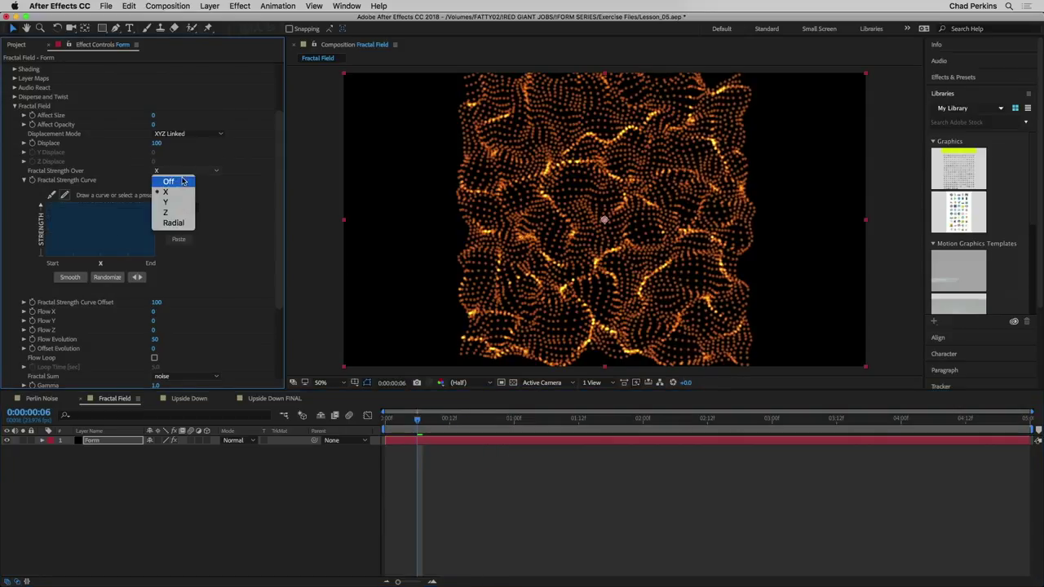
left_click(179, 182)
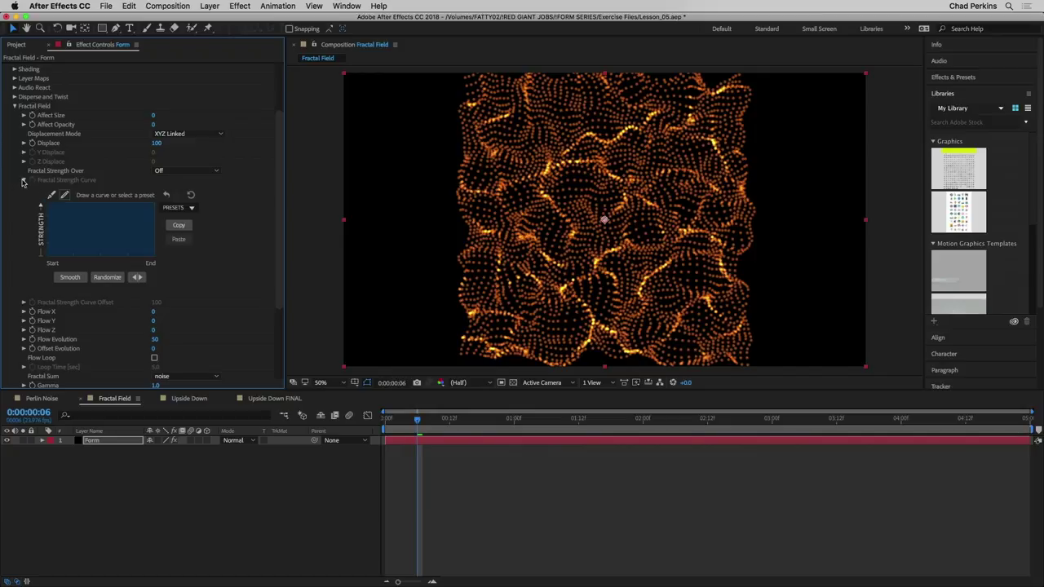
left_click(23, 179)
Scrub through the evolving animation, set Flow Evolution to 0, and raise Flow X well above zero
left_click_drag(401, 421, 563, 422)
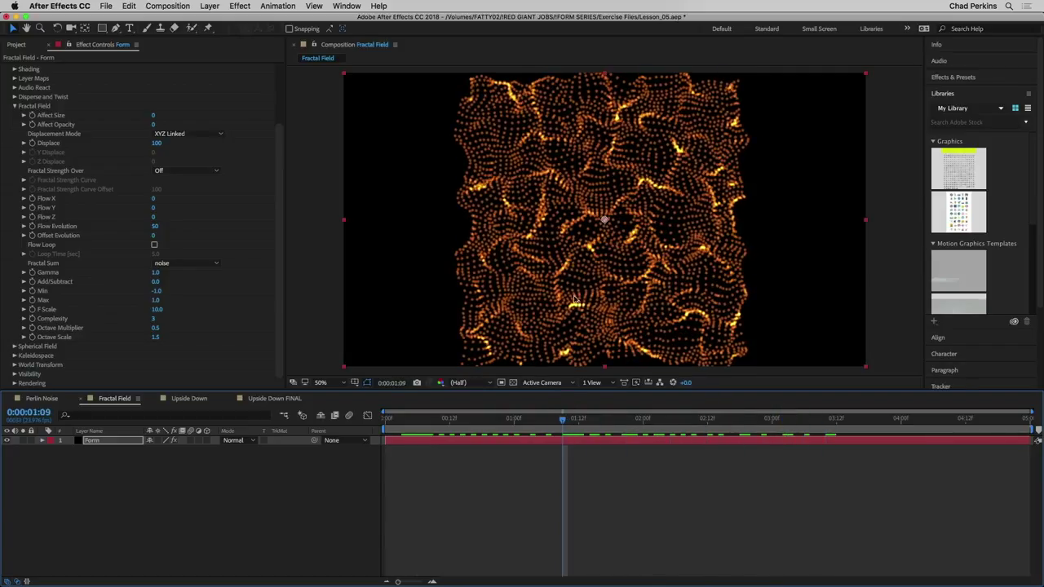
mouse_move(489, 420)
left_mouse_down()
mouse_move(417, 429)
mouse_move(732, 438)
mouse_move(396, 433)
mouse_move(760, 434)
mouse_move(503, 432)
left_mouse_up()
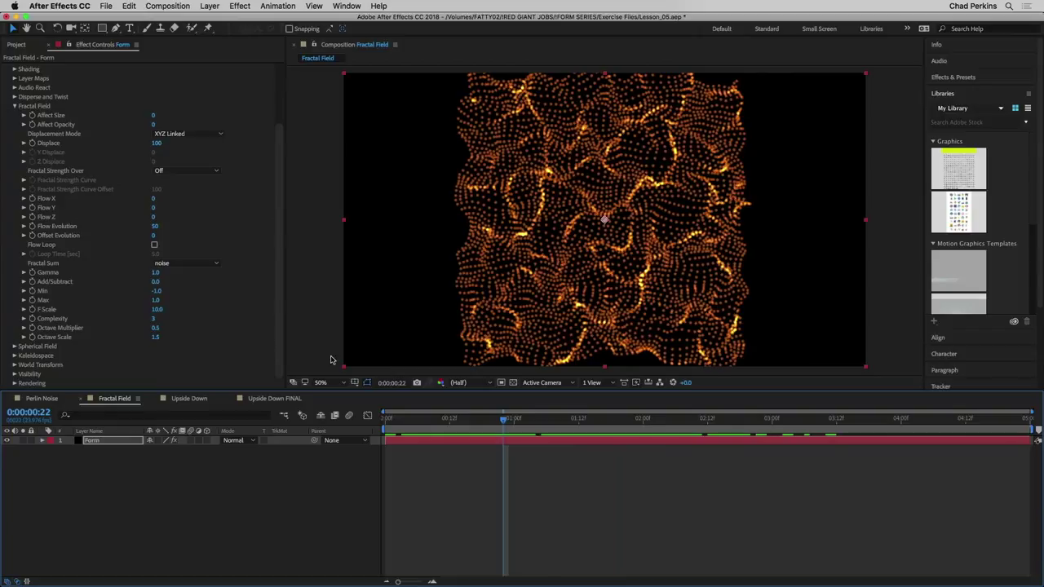
left_click(157, 227)
type("0")
key("Return")
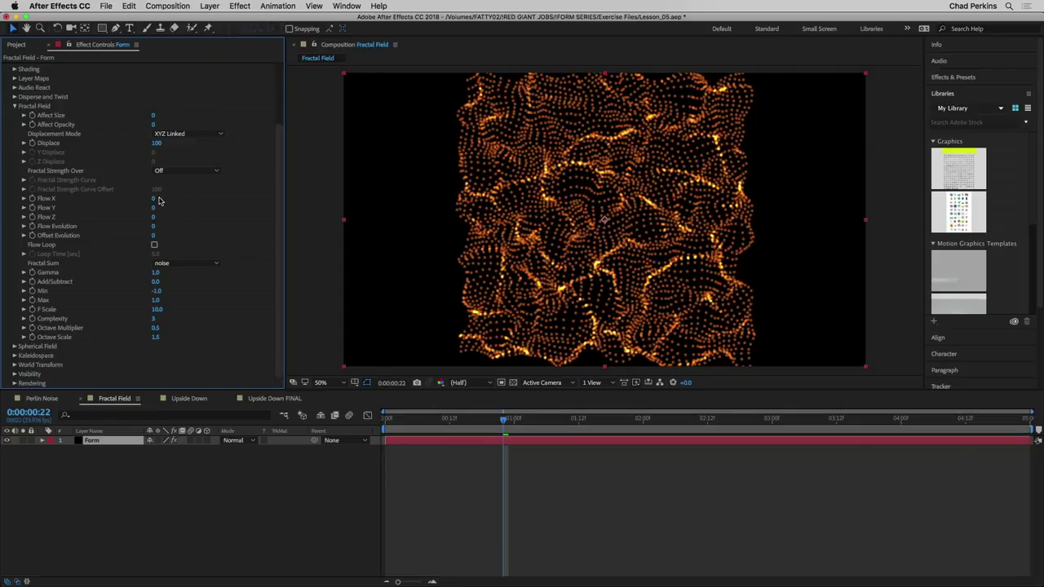
left_click_drag(154, 199, 294, 206)
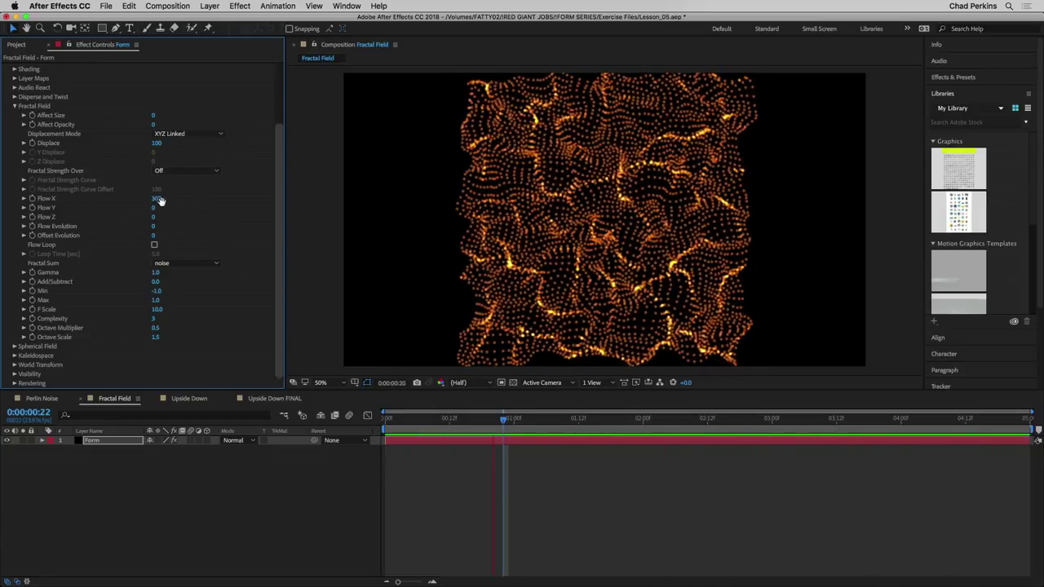
Set Flow X to 5 and play the animation to examine the slow horizontal flow
left_click(160, 201)
type("5")
key("Return")
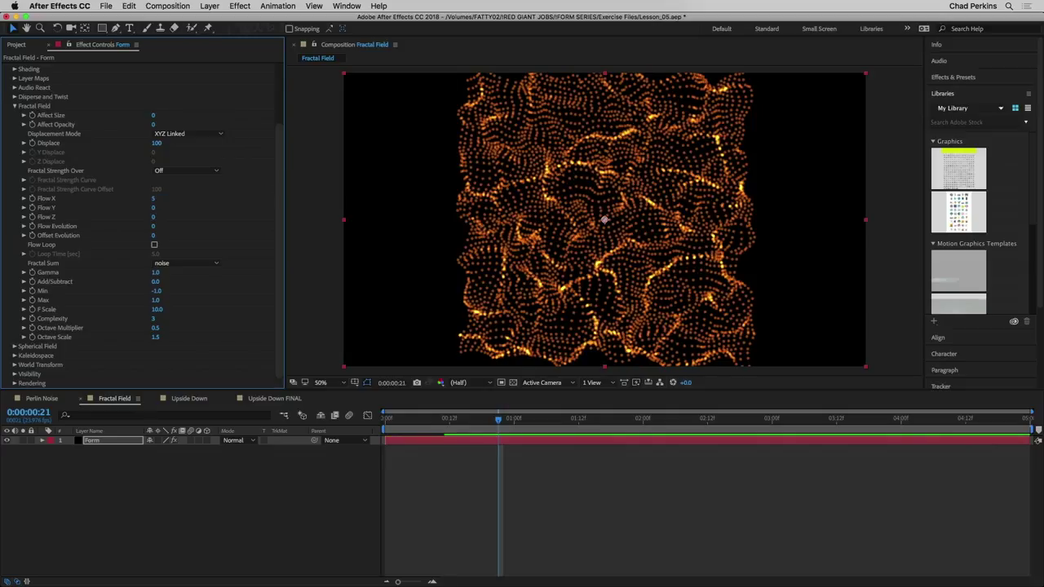
key("space")
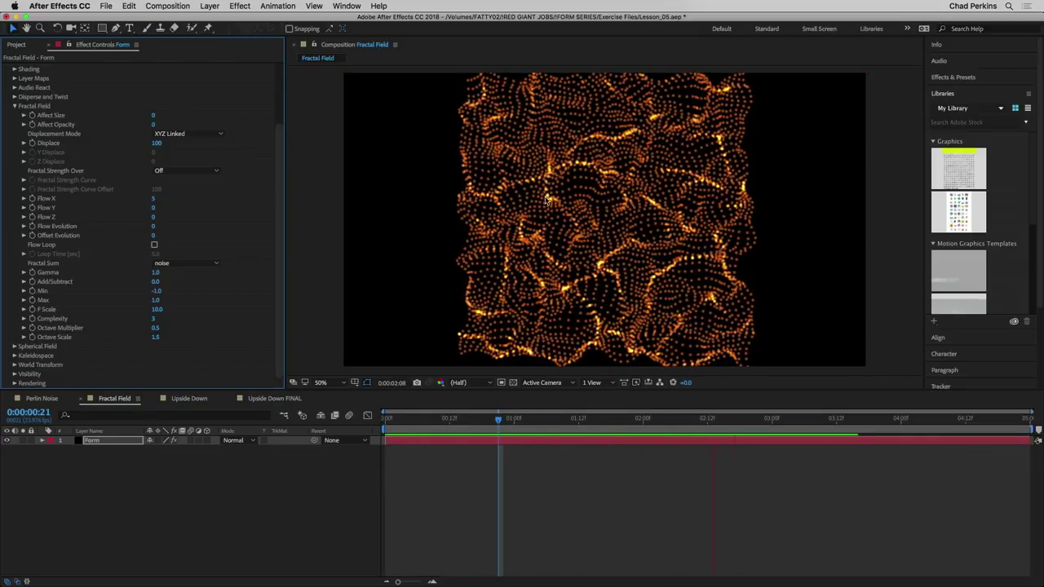
key("space")
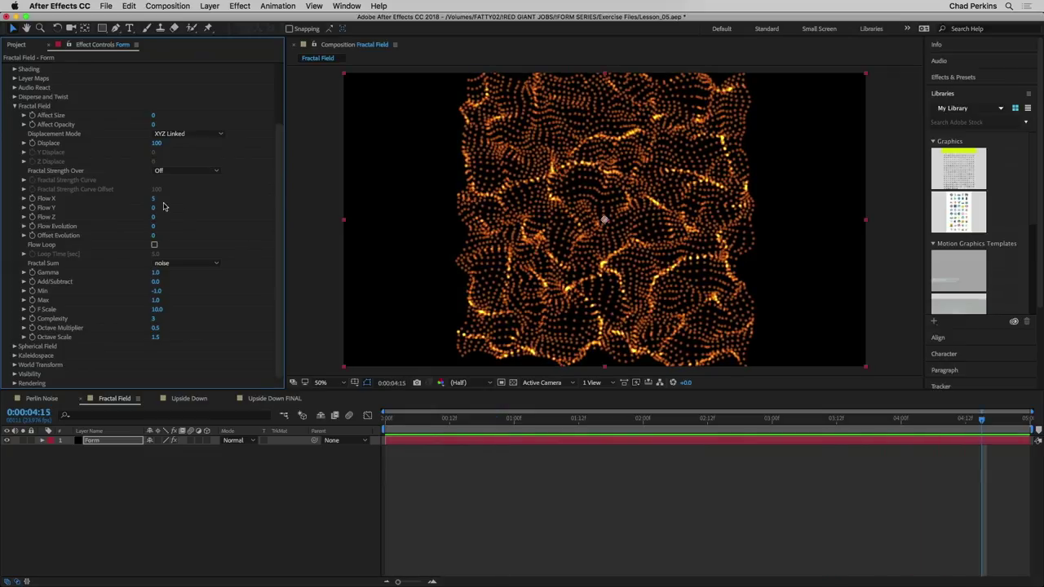
Try a negative Flow Y such as -21, and return both Flow X and Flow Y to 0
left_click_drag(169, 207, 155, 229)
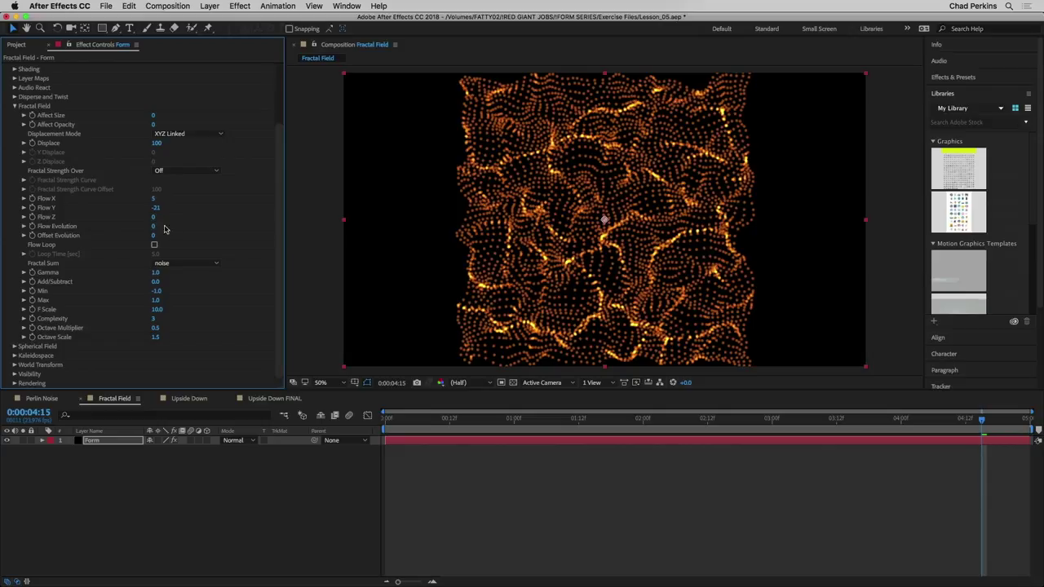
left_click_drag(154, 208, 93, 216)
left_click(153, 199)
key("Return")
left_click(158, 208)
type("0")
key("Return")
Restore Flow Evolution to 50, and try an Offset Evolution of 36 before undoing it
left_click(153, 226)
type("50")
key("Return")
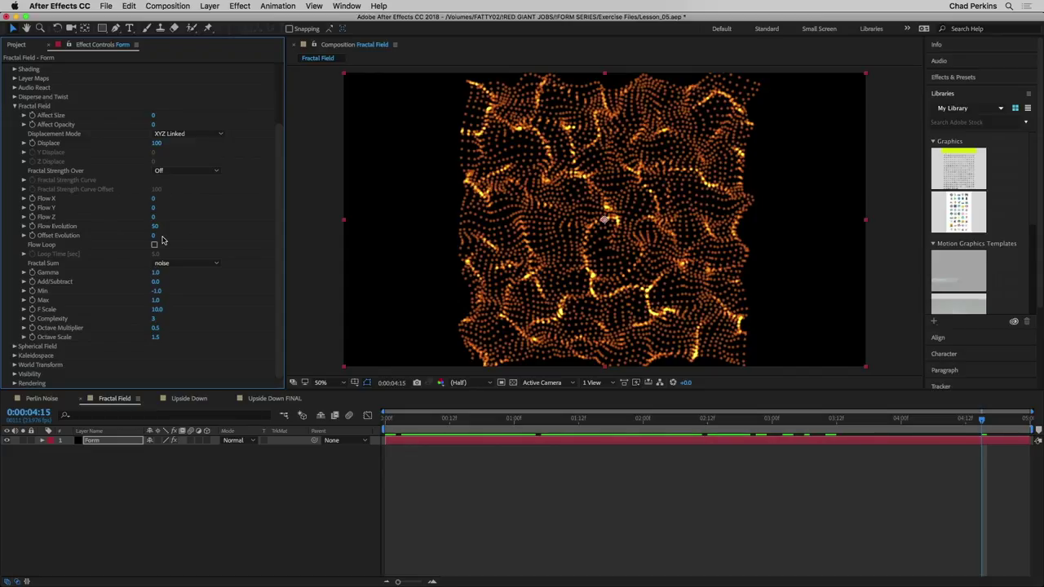
left_click_drag(155, 236, 170, 234)
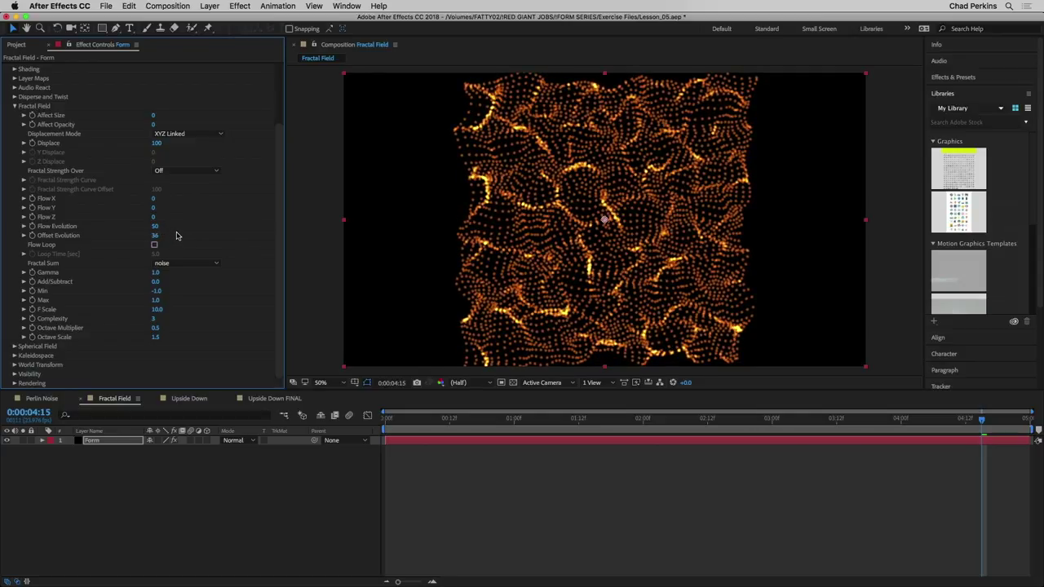
key("super+z")
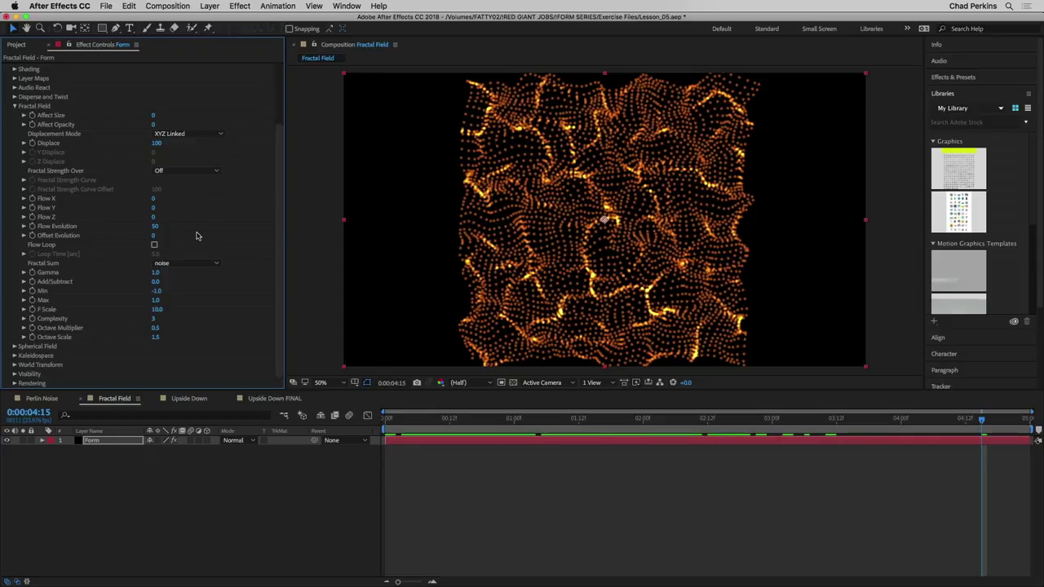
Preview the evolving animation with Flow X at 5, and return Flow X to 0
left_click(154, 199)
type("5")
key("Return")
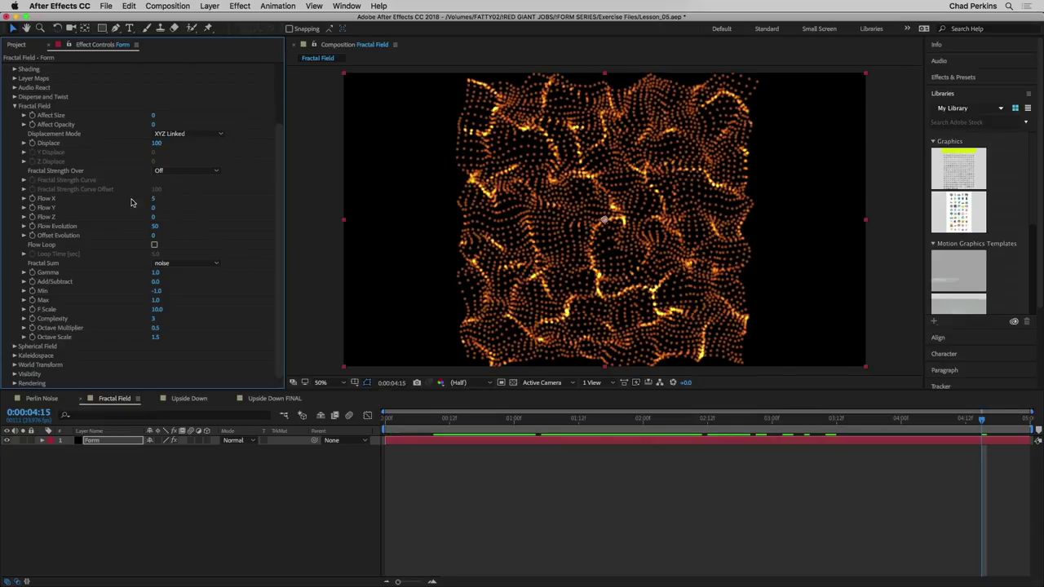
left_click(417, 425)
key("space")
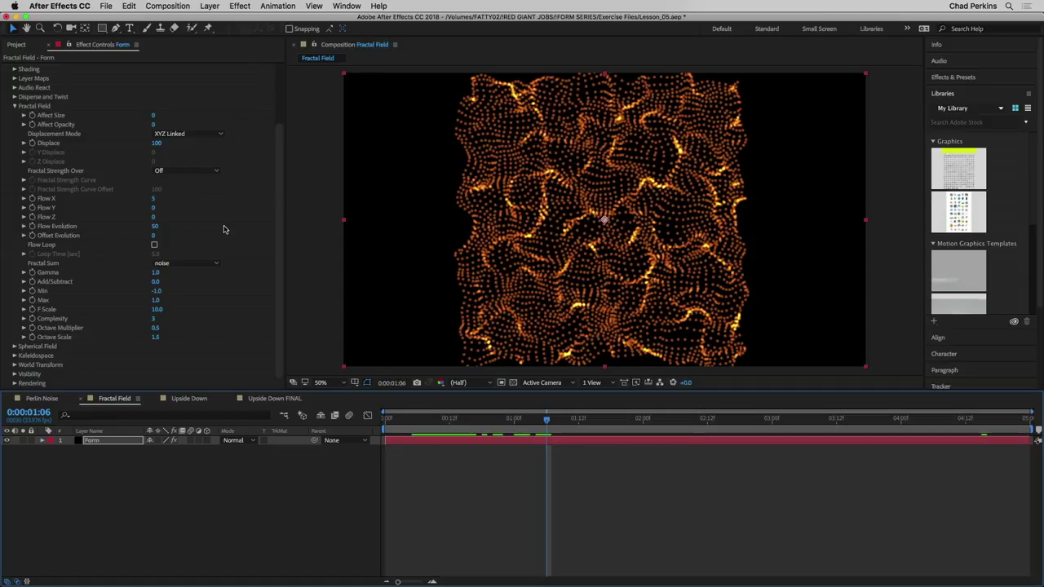
left_click(153, 198)
type("0")
key("Return")
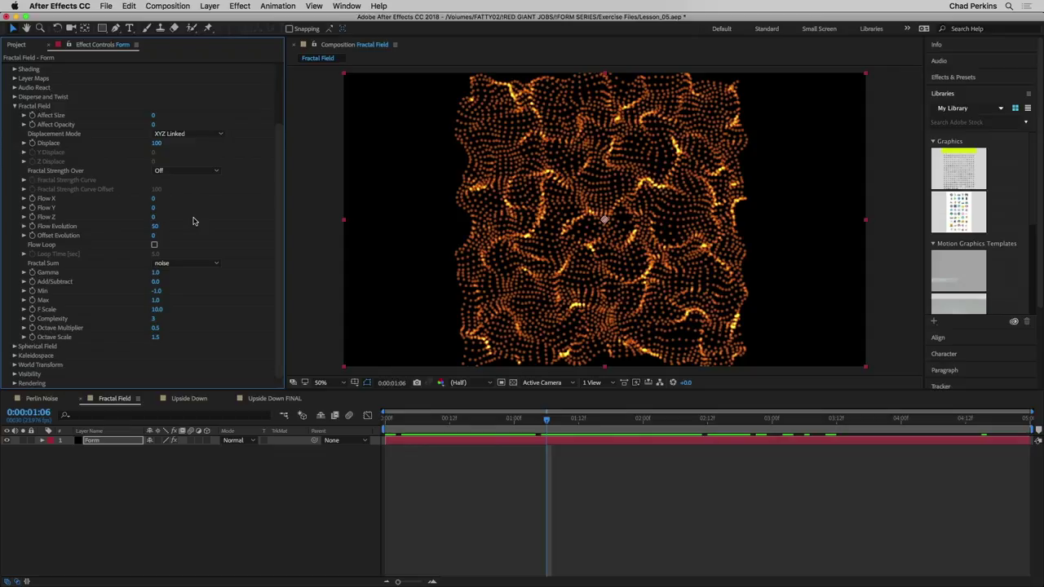
Set Displace to 0 and raise Affect Opacity to 39 so the fractal acts on particle opacity
left_click(156, 142)
type("0")
key("Return")
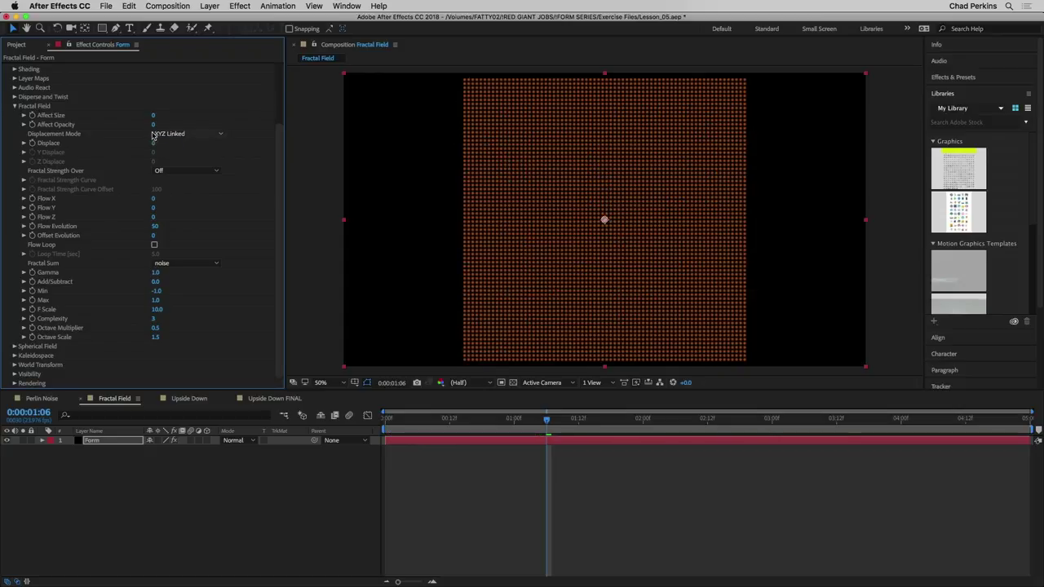
left_click_drag(153, 124, 636, 230)
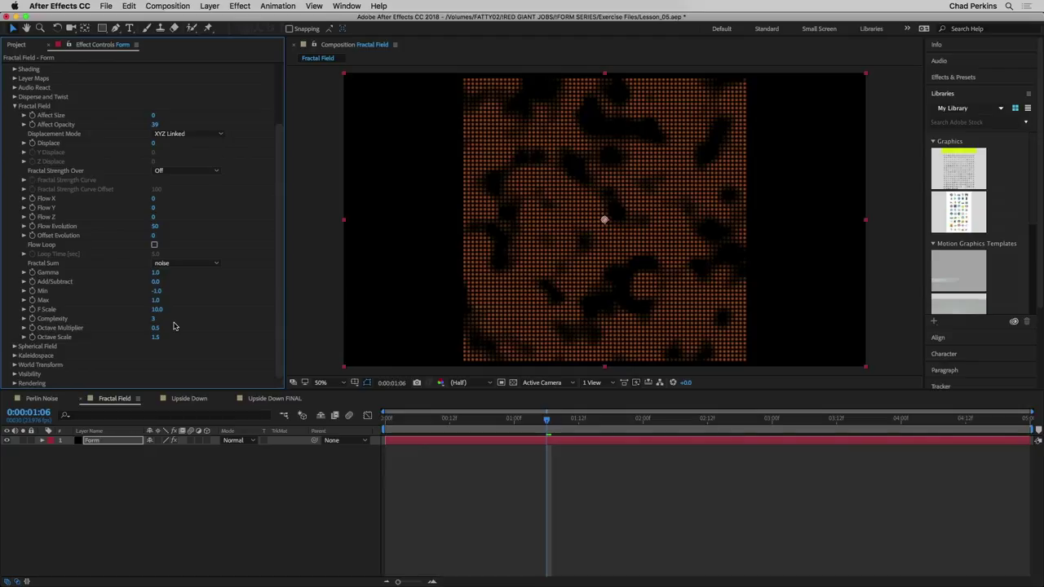
View the fractal noise in the Perlin Noise composition for comparison and return to the Fractal Field composition
left_click(42, 398)
mouse_move(159, 106)
left_mouse_down()
mouse_move(177, 108)
mouse_move(157, 114)
left_mouse_up()
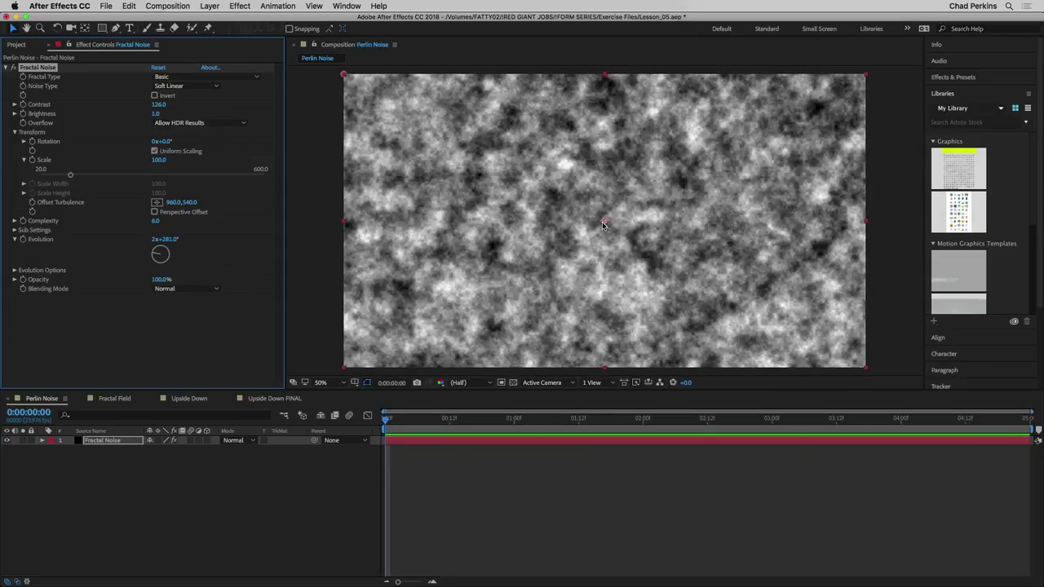
left_click(114, 399)
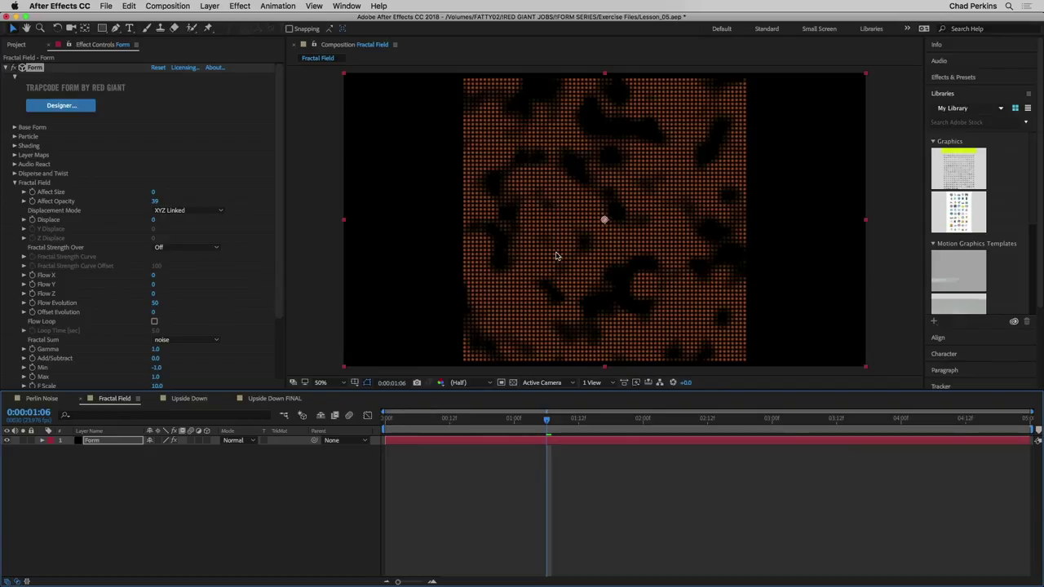
Try raising Displace from zero with Affect Opacity active, and undo the change
left_click_drag(153, 220, 235, 225)
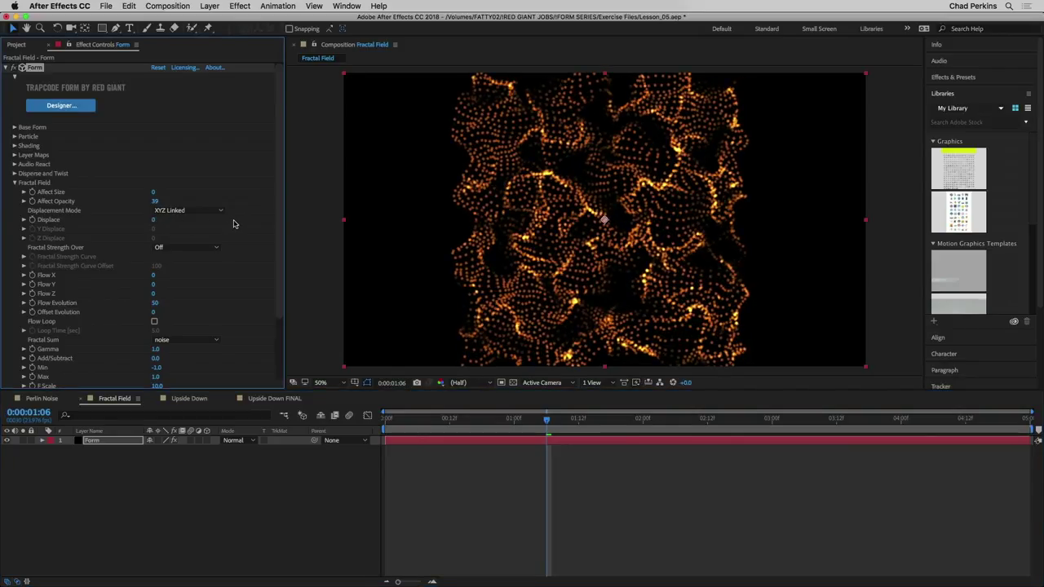
key("super+z")
Try the abs(noise) option for Fractal Sum and switch it back to noise
scroll(274, 212, "down", 3)
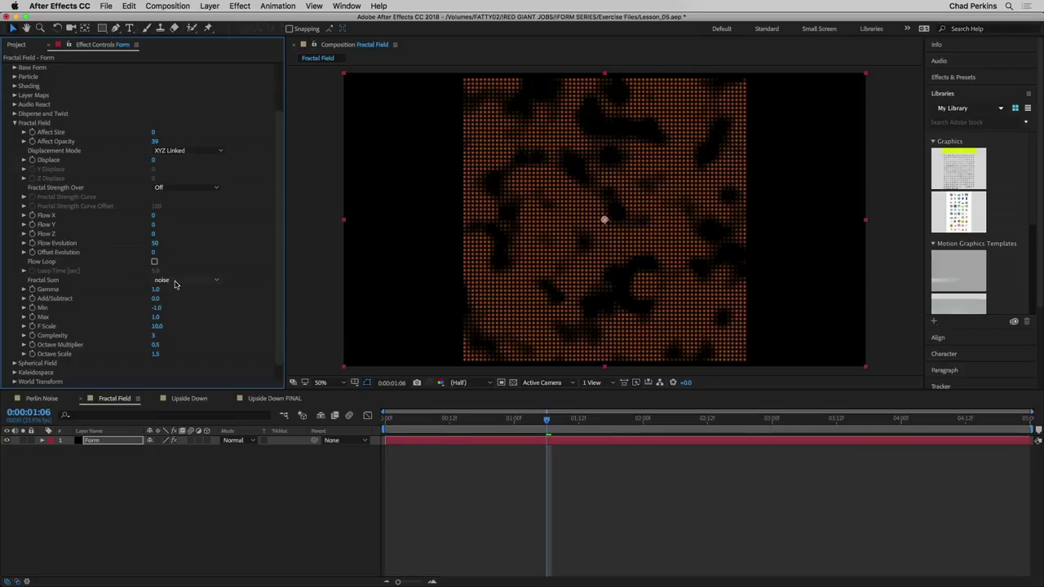
left_click(181, 282)
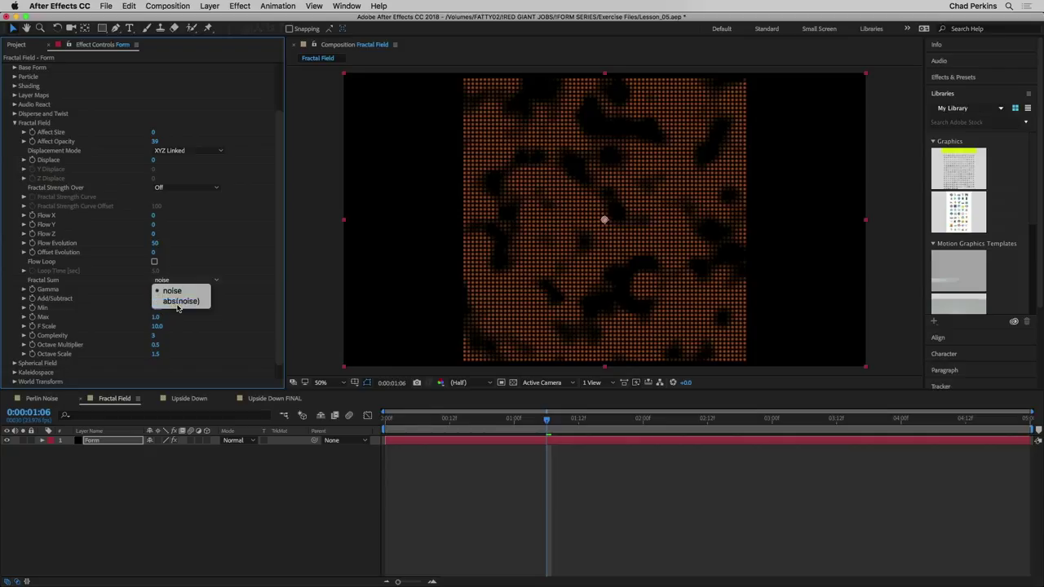
left_click(176, 304)
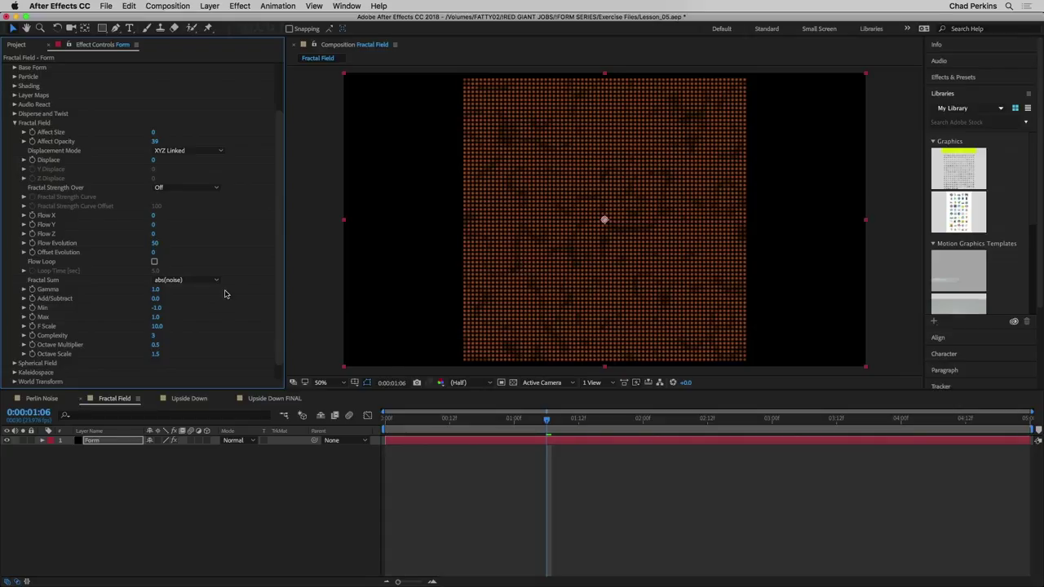
left_click(199, 283)
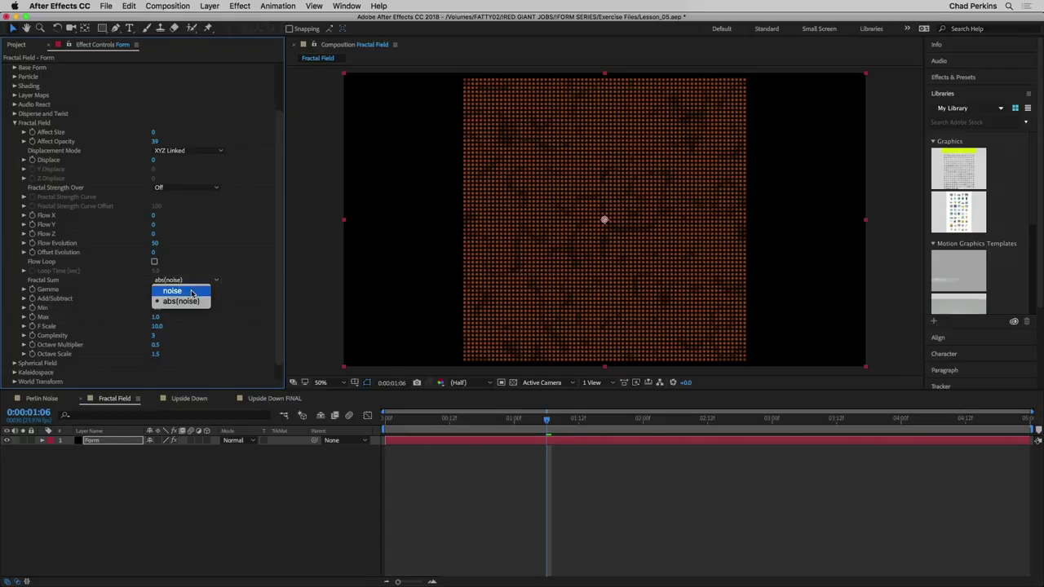
left_click(192, 293)
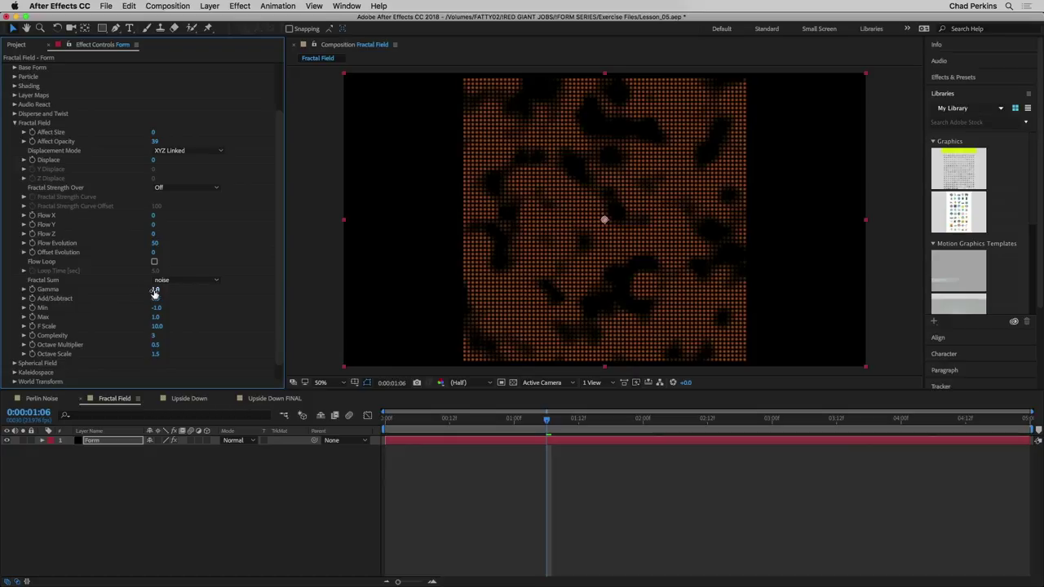
Try Gamma values of 0.5 and 1.5 in the Fractal Field, and reset Gamma to its default
left_click(155, 290)
type(".5")
key("Return")
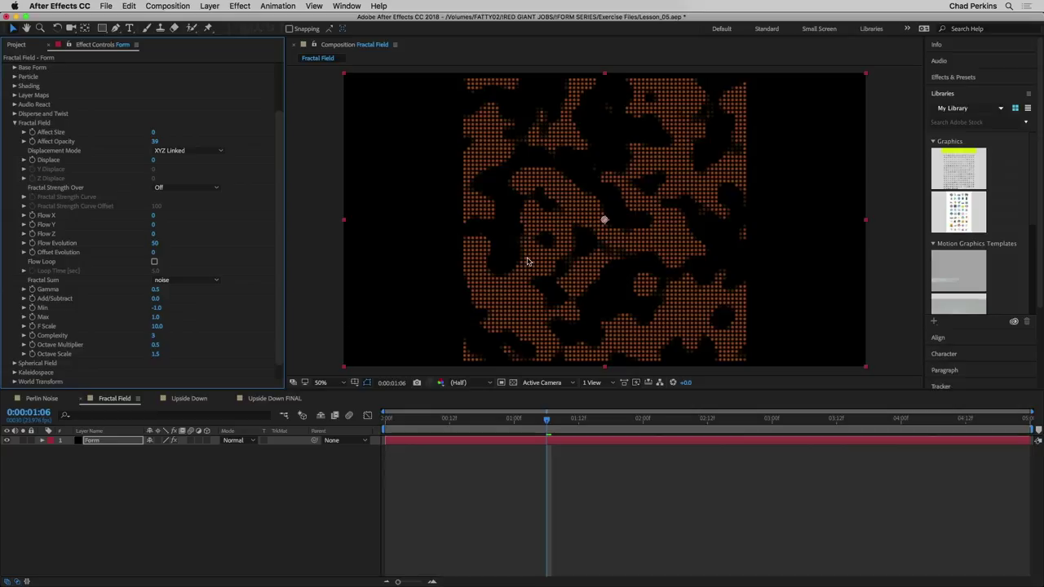
left_click(155, 289)
type("1.5")
key("Return")
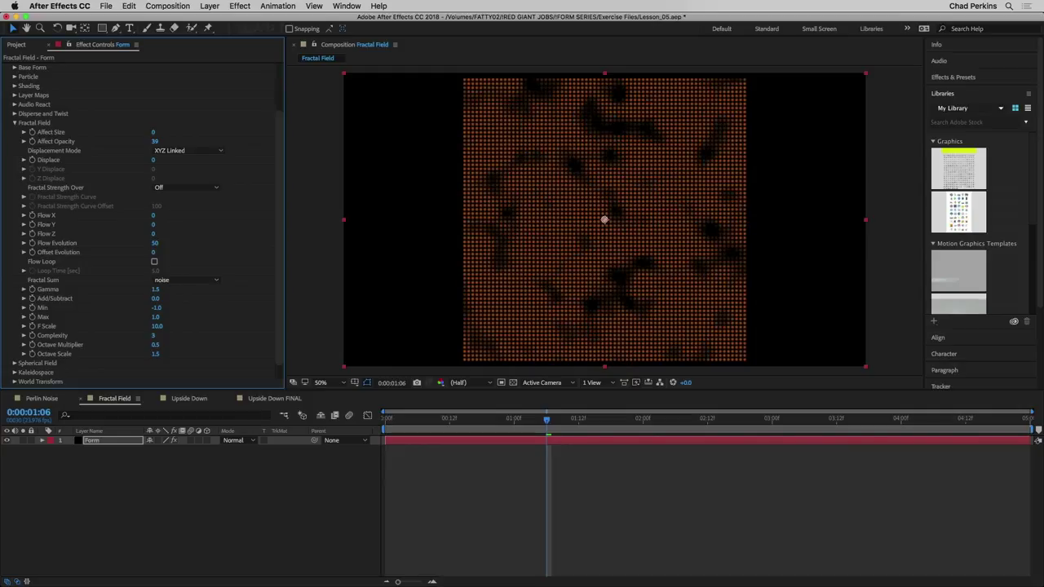
right_click(155, 290)
left_click(188, 364)
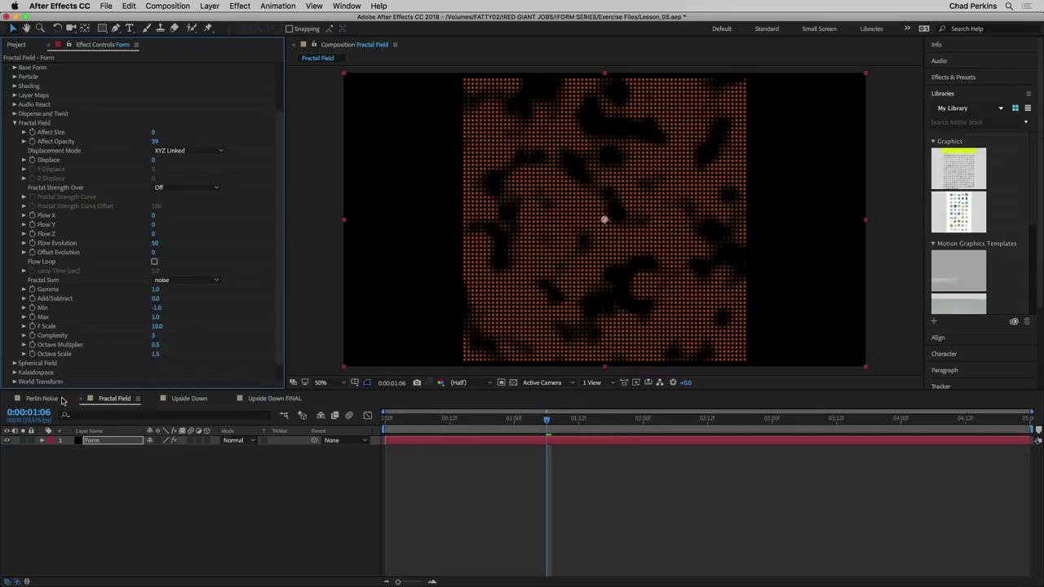
Check the Brightness setting in the Perlin Noise composition, and set the Fractal Field's Add/Subtract to 0.2 and on to -0.4
left_click(48, 400)
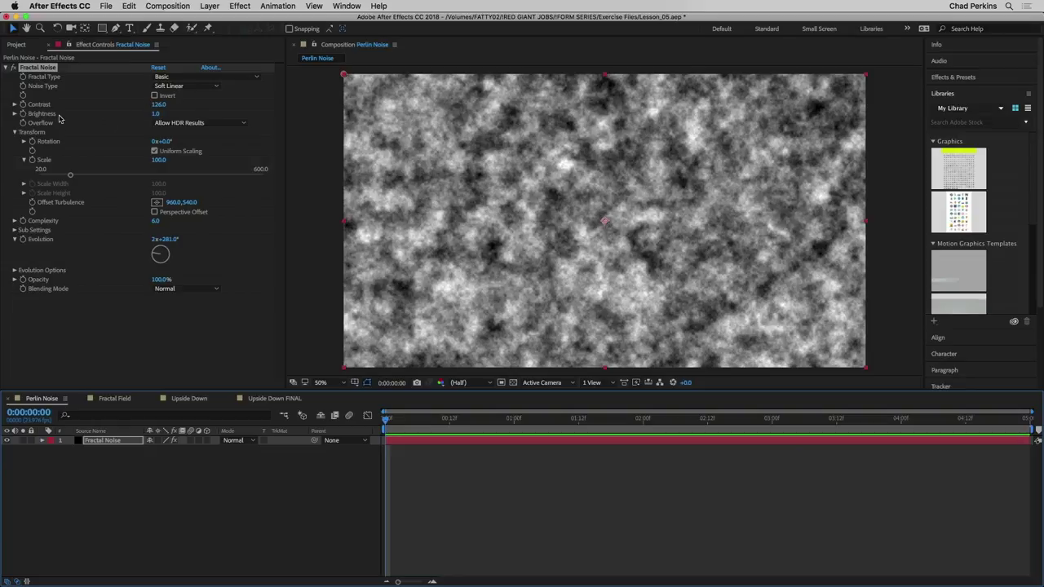
left_click(112, 399)
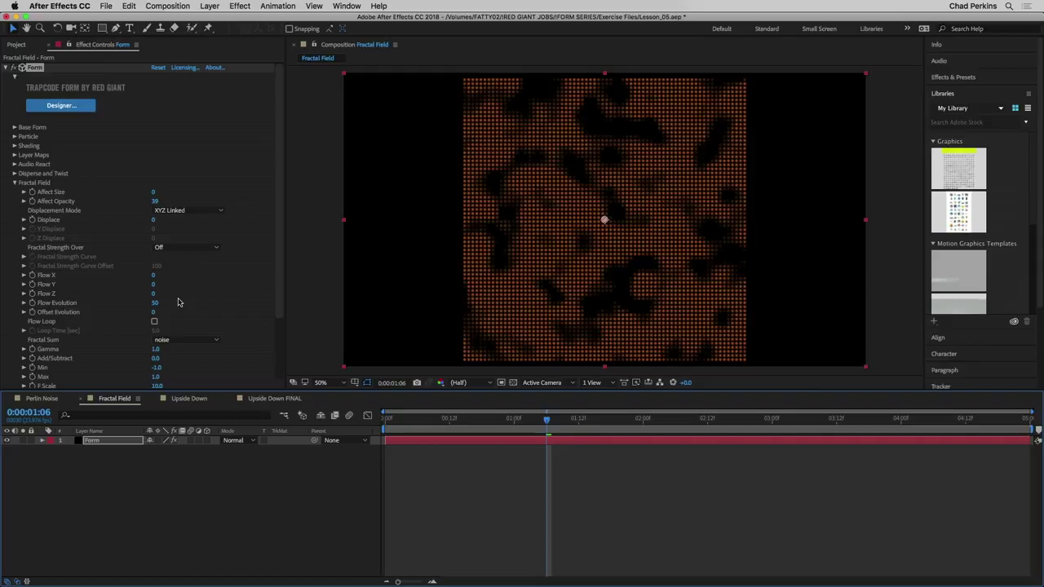
left_click_drag(155, 359, 540, 313)
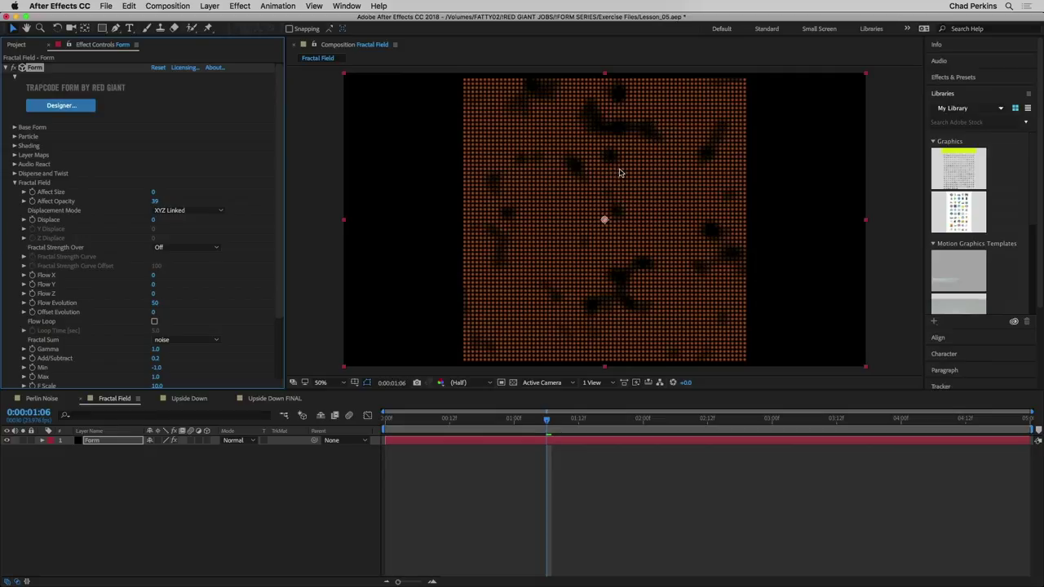
left_click_drag(161, 360, 133, 366)
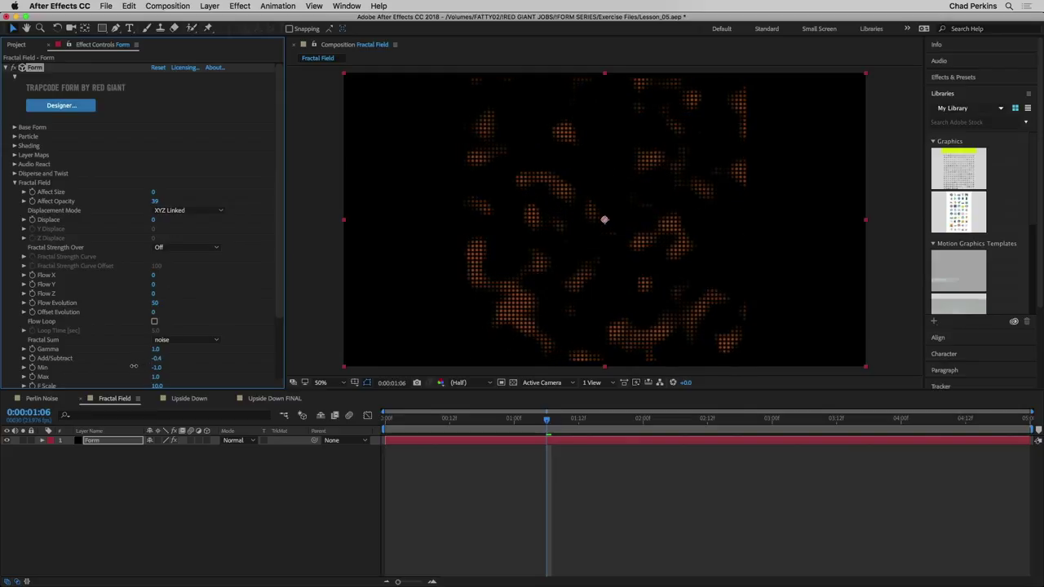
Set Affect Opacity to 0 and raise Displace to 88
left_click(157, 201)
type("0")
key("Return")
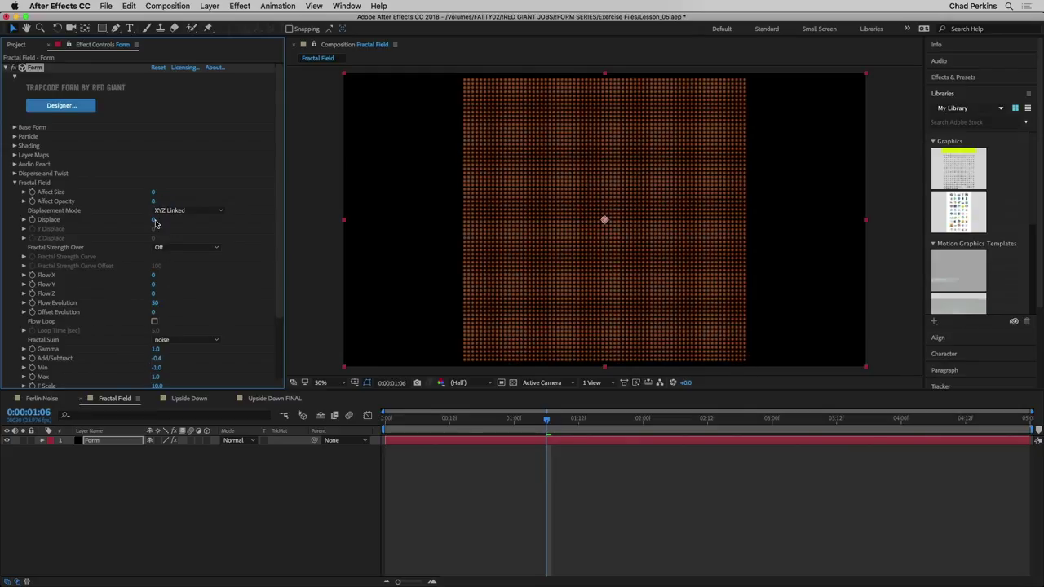
left_click_drag(154, 220, 198, 222)
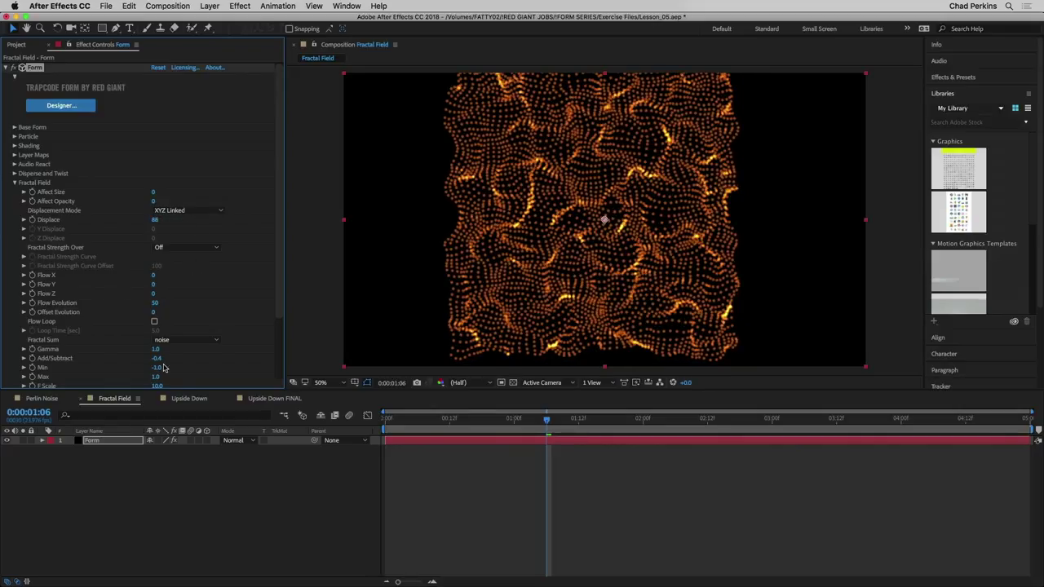
Set the Fractal Field's Add/Subtract to 0.7, Displace to 0 and Affect Opacity to 64
left_click_drag(157, 358, 218, 360)
left_click(155, 219)
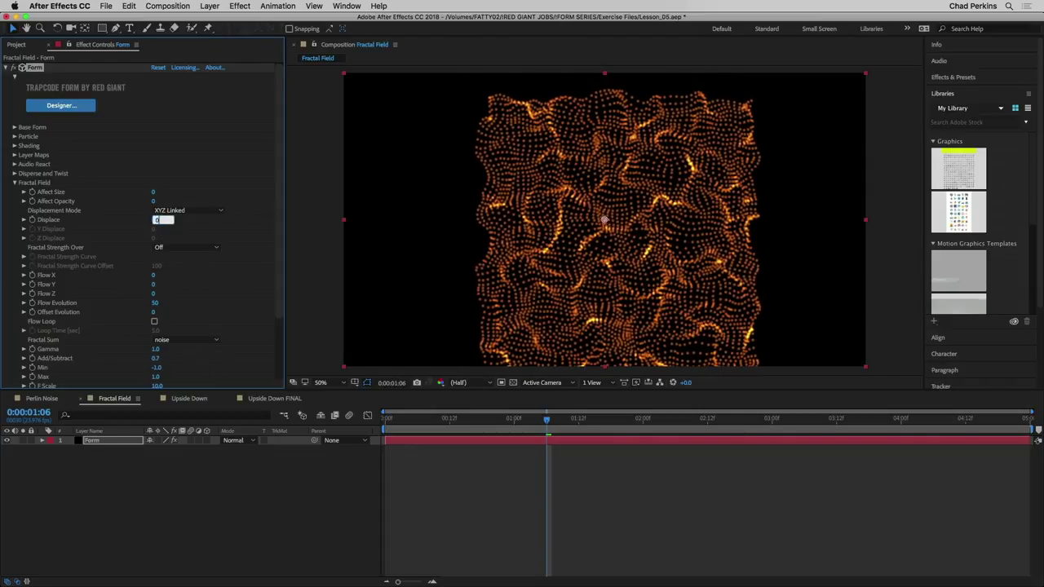
type("0")
key("Return")
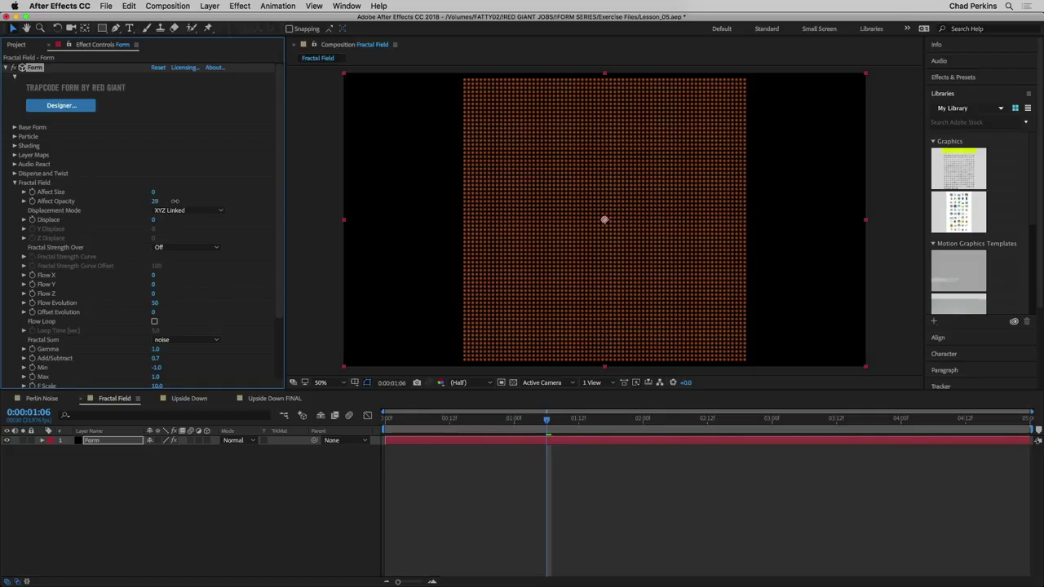
Reset Add/Subtract to its default, and set the Fractal Field's Min to -0.1 and Max to 0.1
right_click(156, 359)
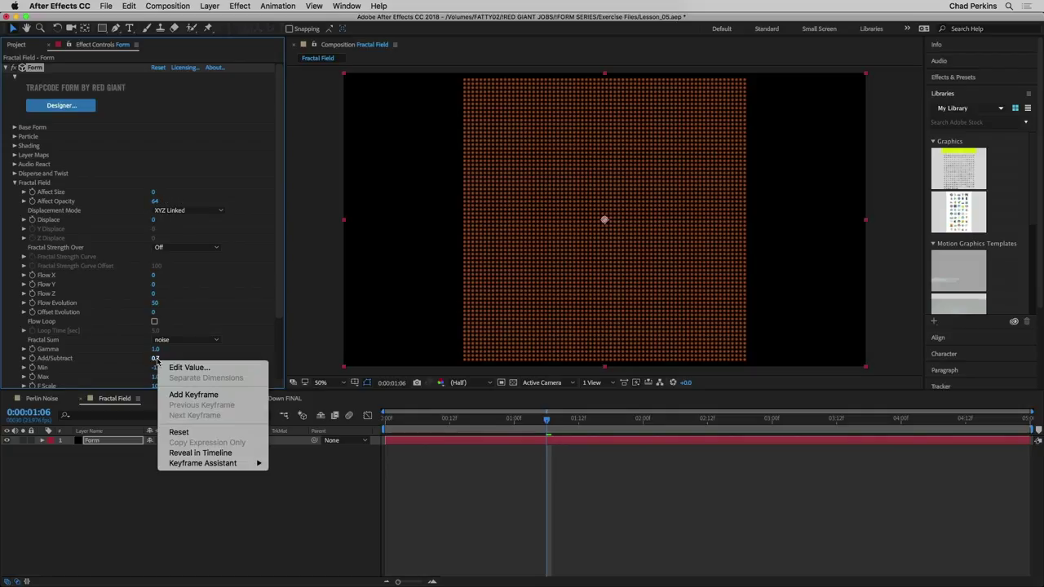
left_click(179, 431)
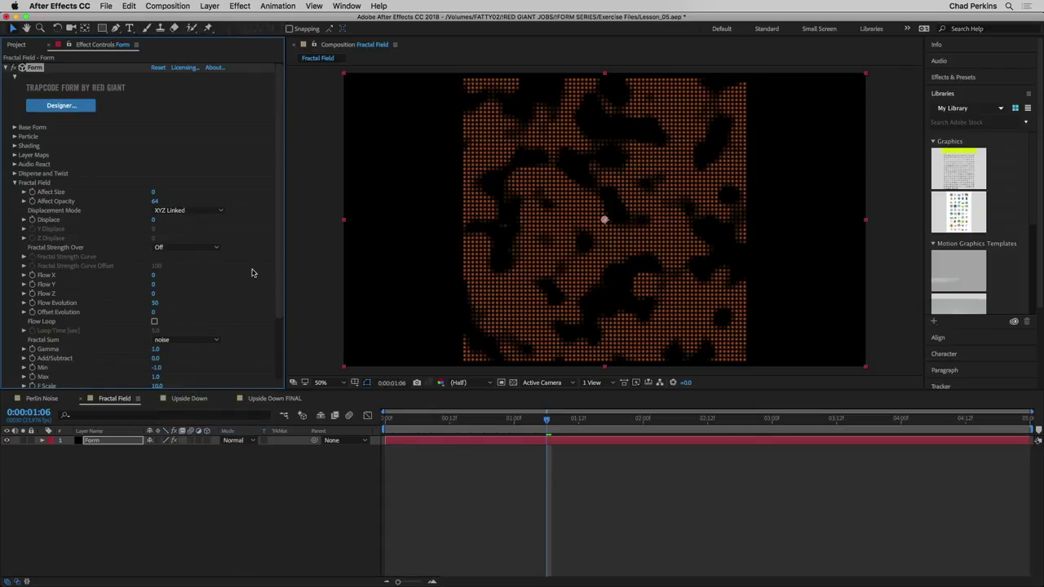
scroll(244, 278, "down", 3)
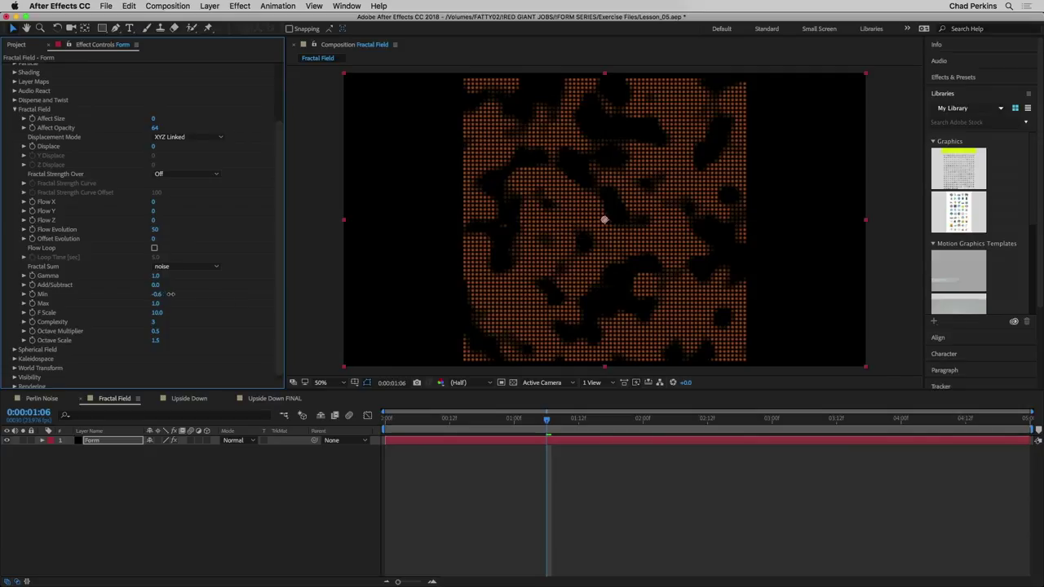
left_click_drag(402, 288, 430, 297)
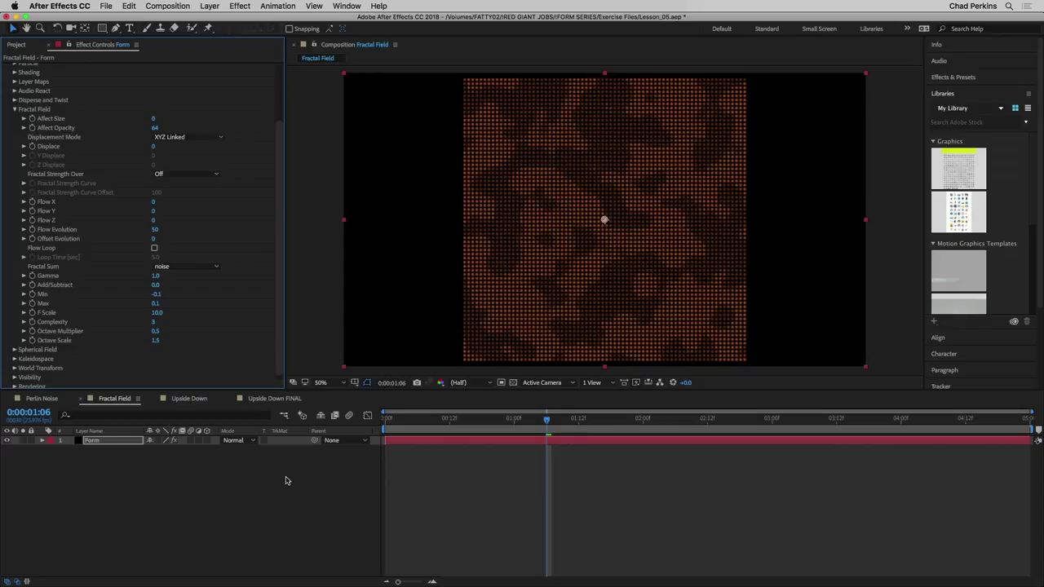
Add a two-node camera with the existing settings and orbit it to a low perspective view across the particle grid
key("super+alt+shift+c")
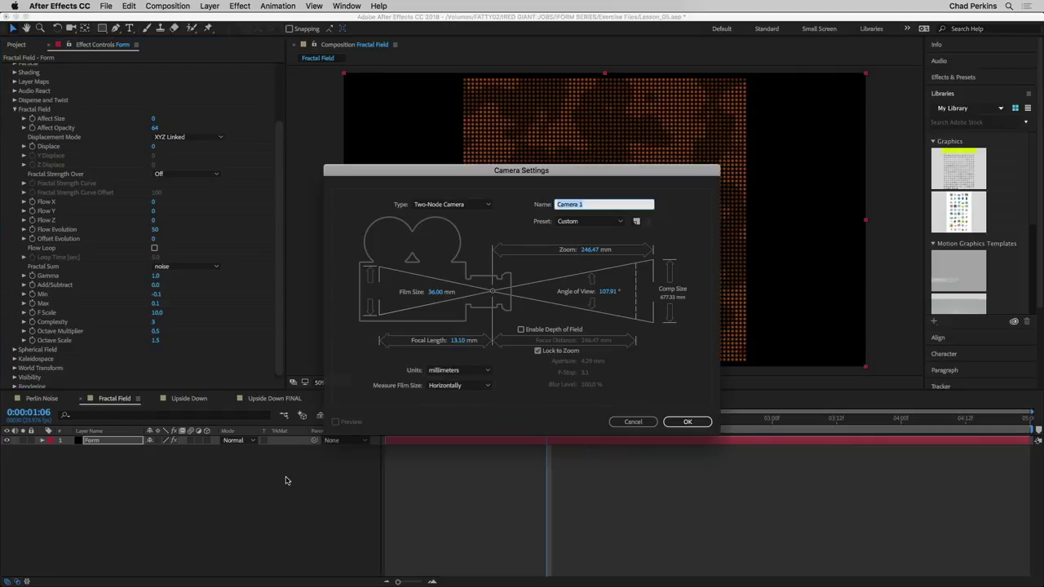
left_click(685, 422)
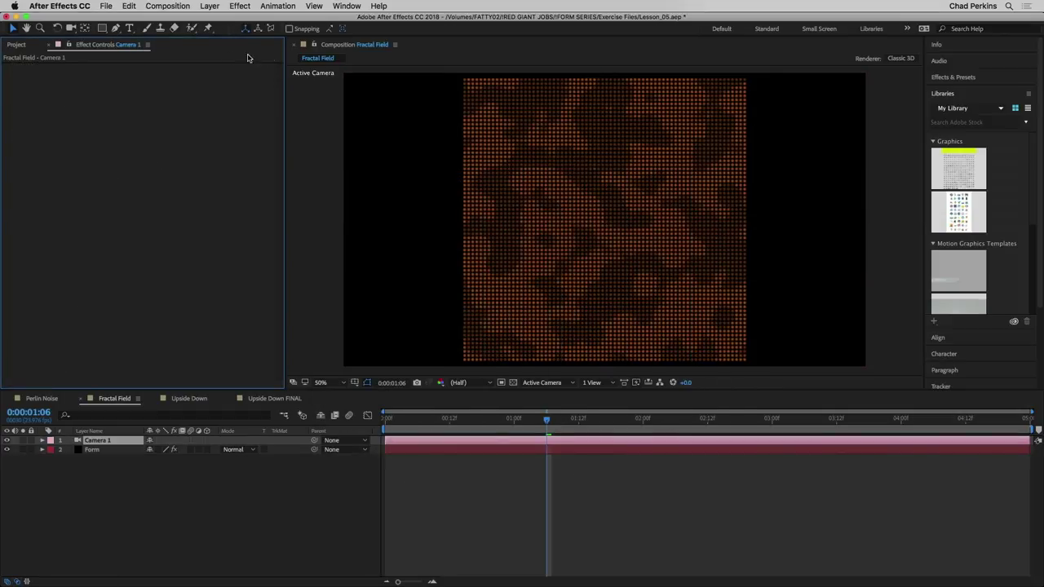
left_click(71, 30)
left_click_drag(595, 259, 598, 191)
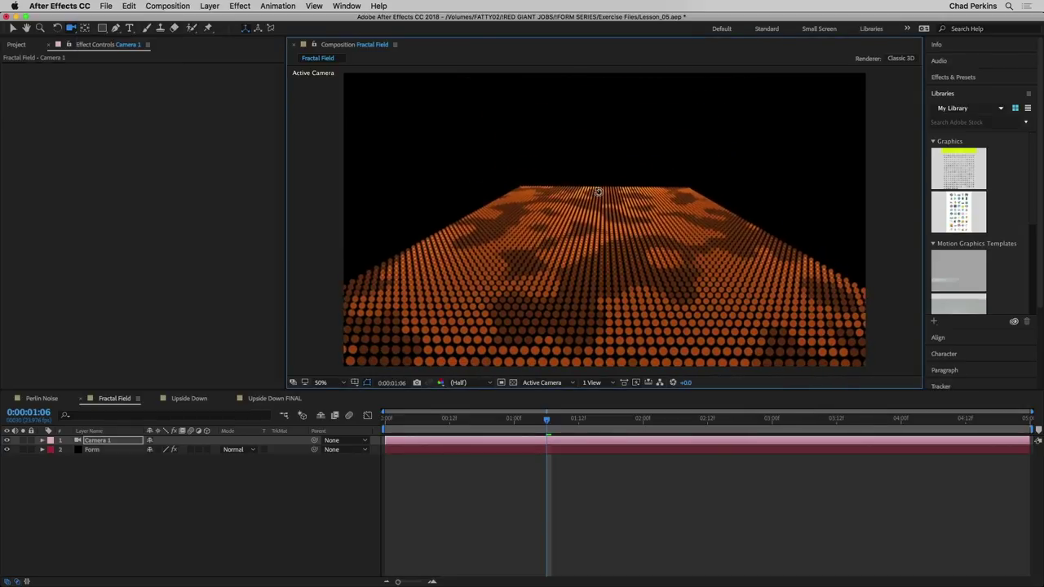
On the Form layer, set the Fractal Field's Flow Evolution to 0, Displace to 393 and Affect Opacity to 76
left_click(92, 450)
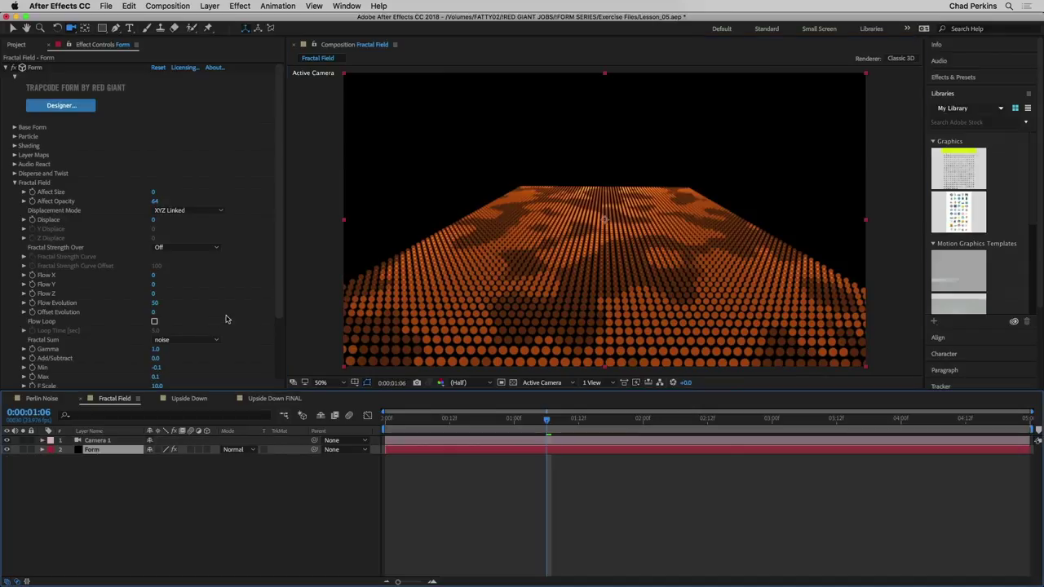
scroll(143, 354, "down", 3)
mouse_move(157, 335)
left_mouse_down()
mouse_move(181, 336)
mouse_move(148, 343)
left_mouse_up()
left_click_drag(156, 188, 318, 196)
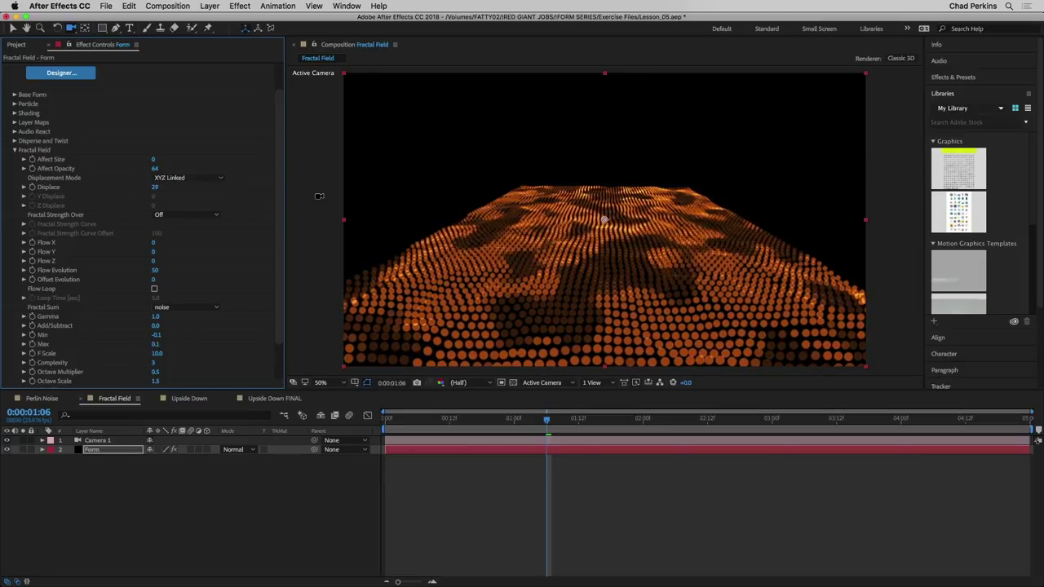
left_click(156, 271)
type("0")
key("Return")
left_click_drag(155, 170, 351, 183)
Try a Min of 0.1 and a Max of 0.2 in the Fractal Field, viewing the displaced grid from a slightly different angle
left_click_drag(156, 335, 218, 334)
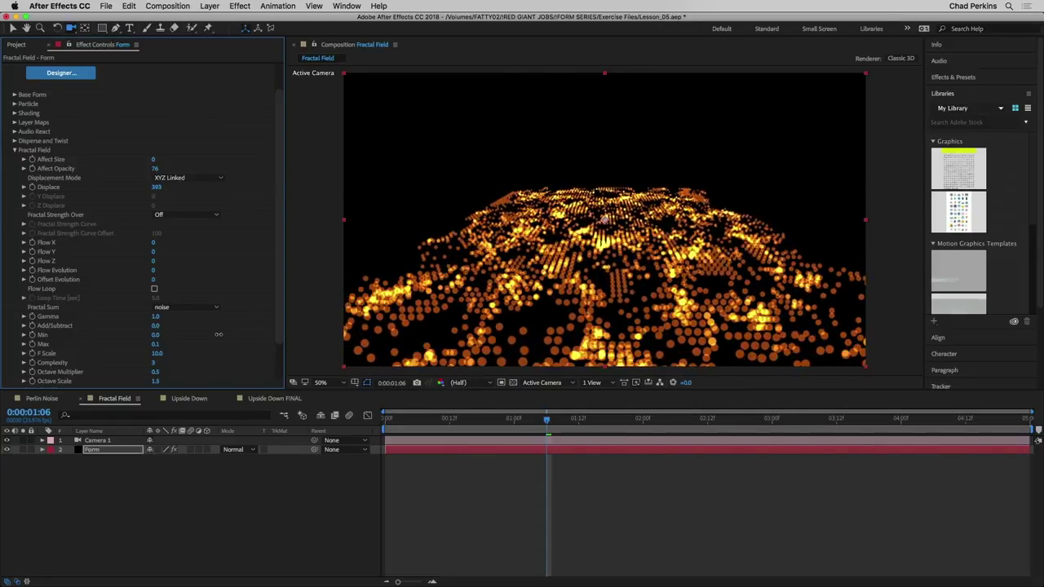
left_click_drag(155, 334, 225, 346)
left_click_drag(571, 269, 530, 259)
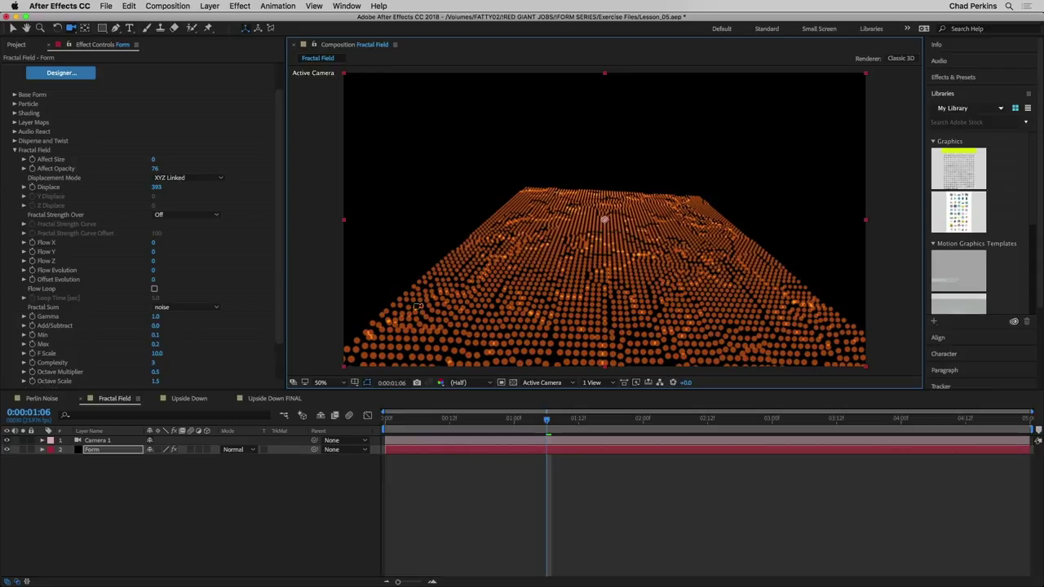
left_click_drag(155, 335, 153, 335)
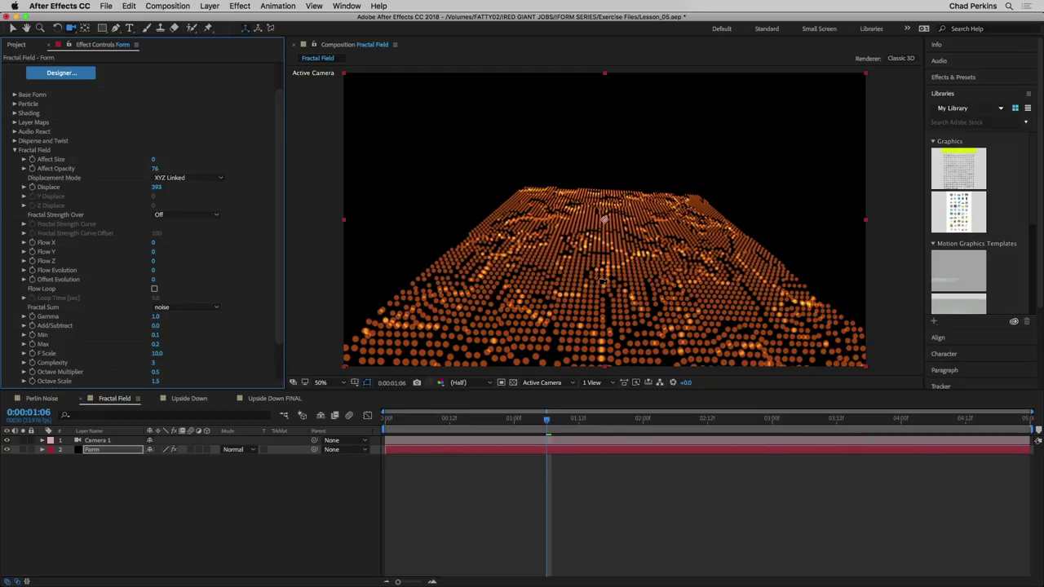
Reset the Fractal Field's Min and Max to their defaults of -1.0 and 1.0, and set Displace to 0
right_click(156, 335)
left_click(178, 409)
left_click(159, 188)
type("0")
key("Return")
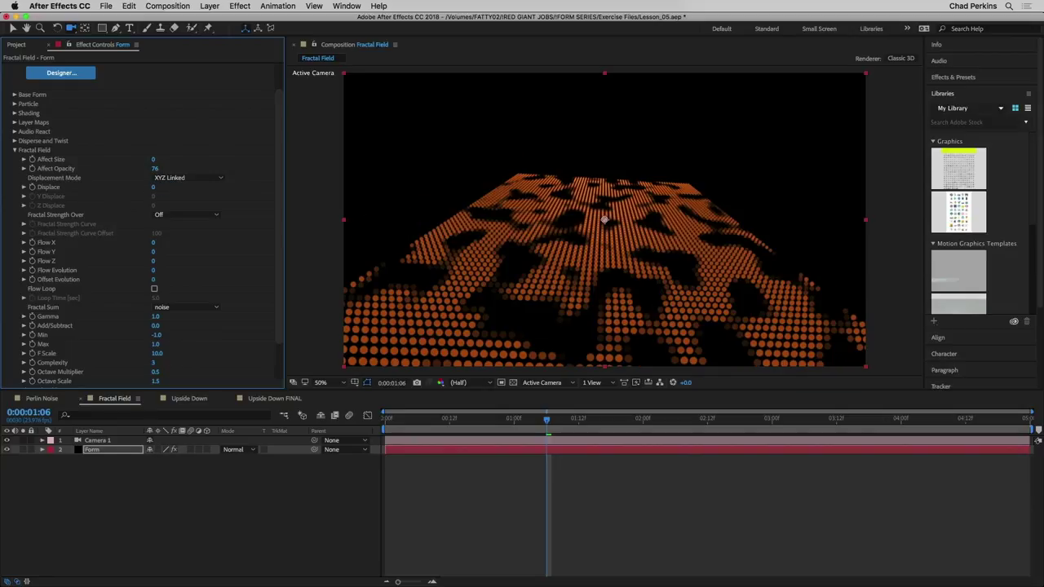
Delete the Camera 1 layer from the Fractal Field composition
left_click(119, 442)
key("Delete")
scroll(119, 329, "down", 3)
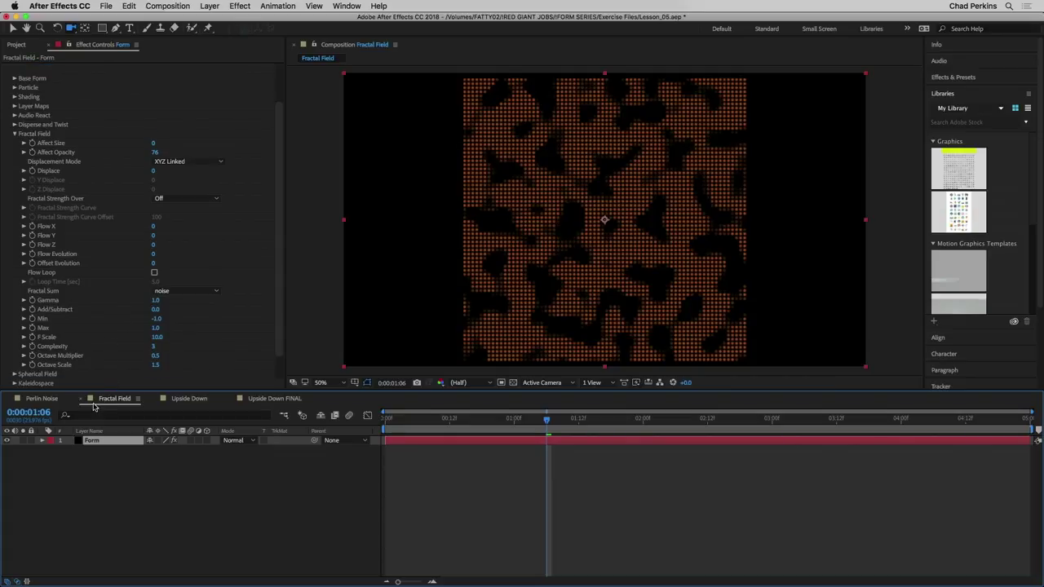
In the Perlin Noise composition, set the Fractal Noise effect's Scale to 168
left_click(42, 398)
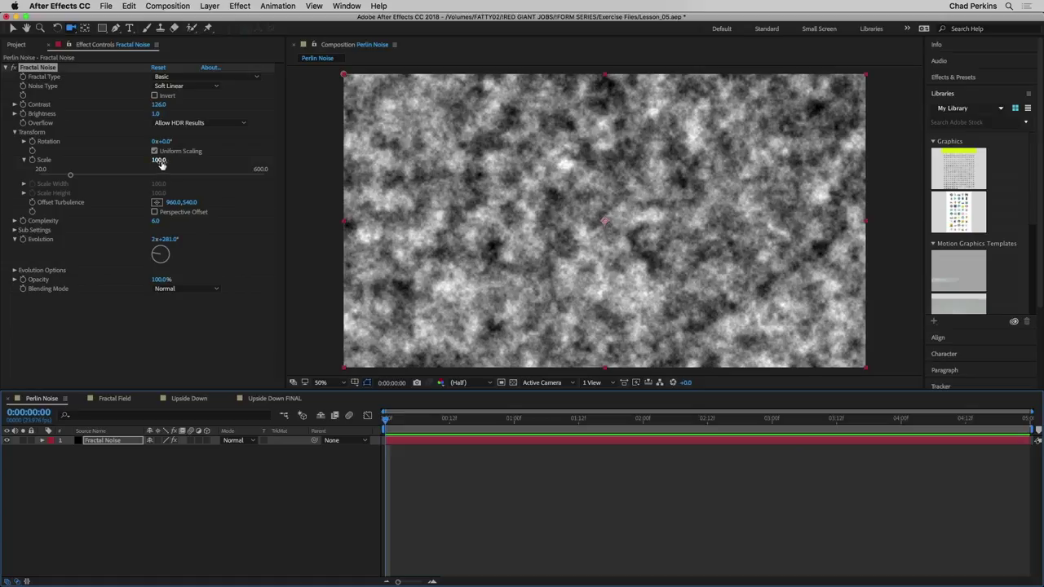
left_click_drag(158, 161, 193, 176)
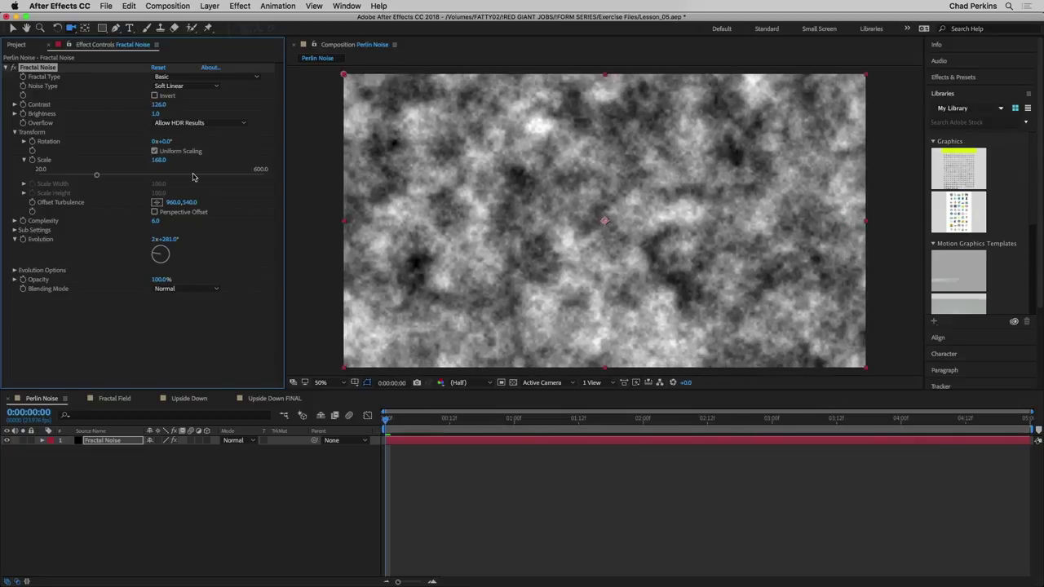
Back in the Fractal Field composition, try an F Scale of 4.9 and reset F Scale to its default
left_click(114, 398)
scroll(163, 326, "down", 3)
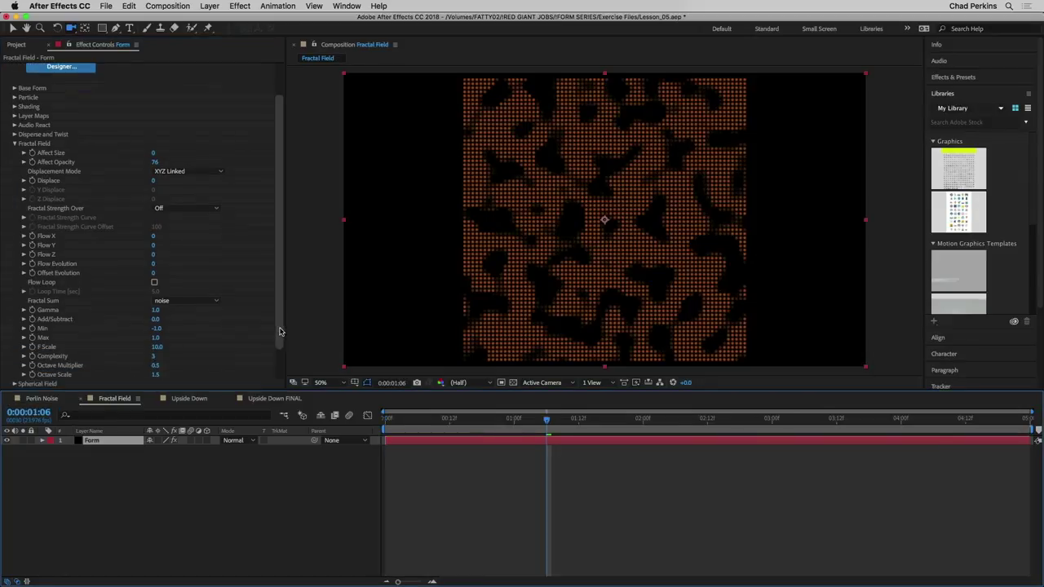
left_click_drag(157, 344, 138, 353)
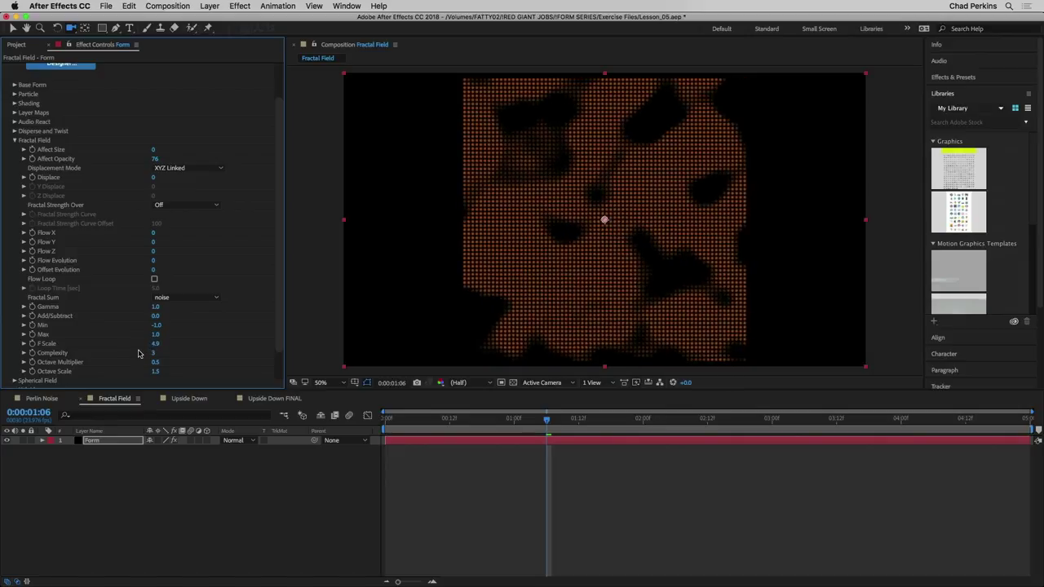
right_click(155, 345)
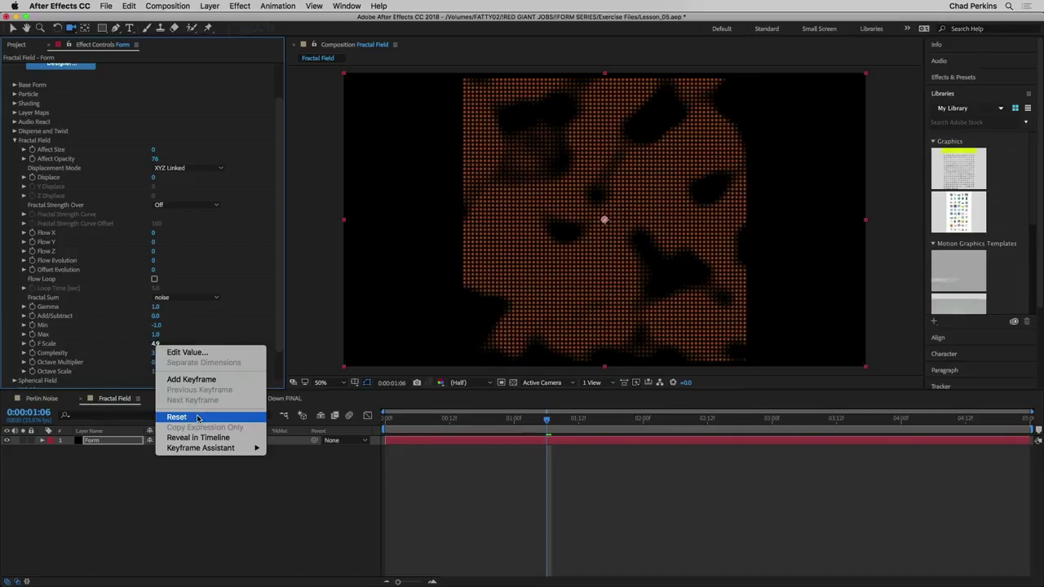
left_click(200, 416)
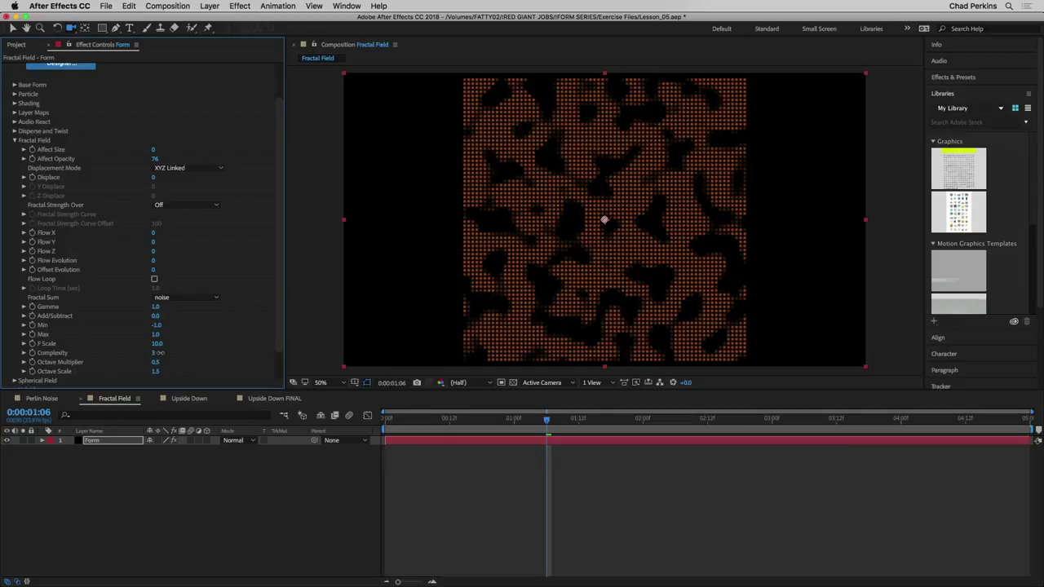
Set the Fractal Field's Complexity to 10, Affect Opacity to 0 and Displace to 93
left_click_drag(274, 346, 386, 343)
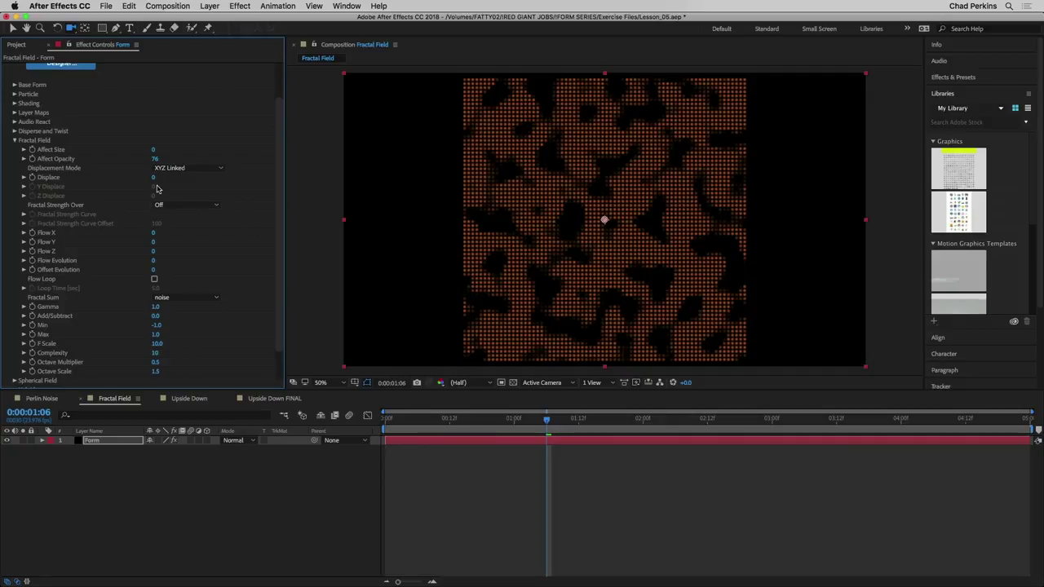
left_click(157, 159)
type("0")
key("Return")
left_click_drag(152, 177, 203, 181)
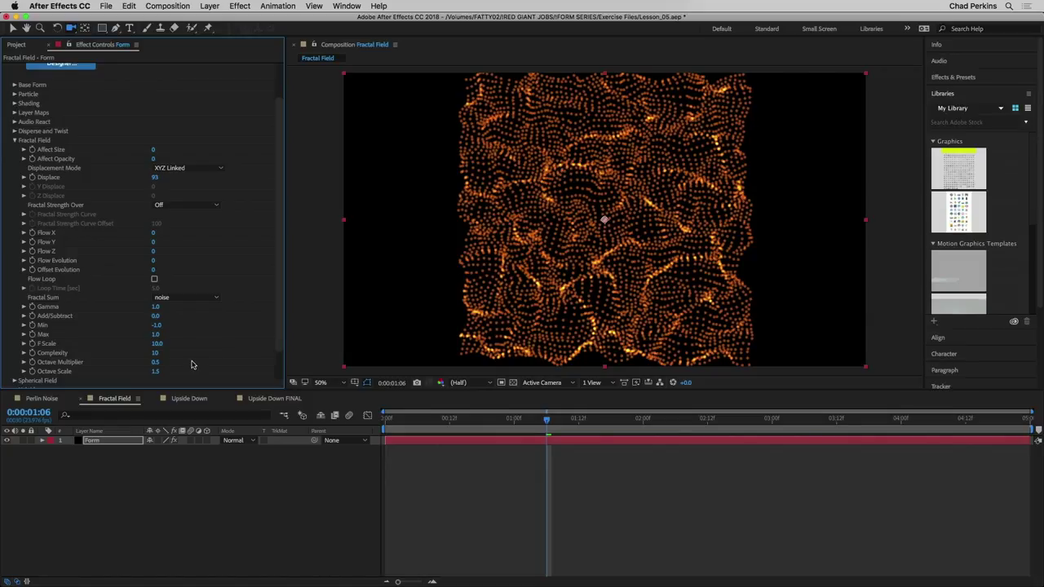
Set the Fractal Field's Complexity back to 3 and Displace to 0
left_click(155, 352)
type("3")
key("Return")
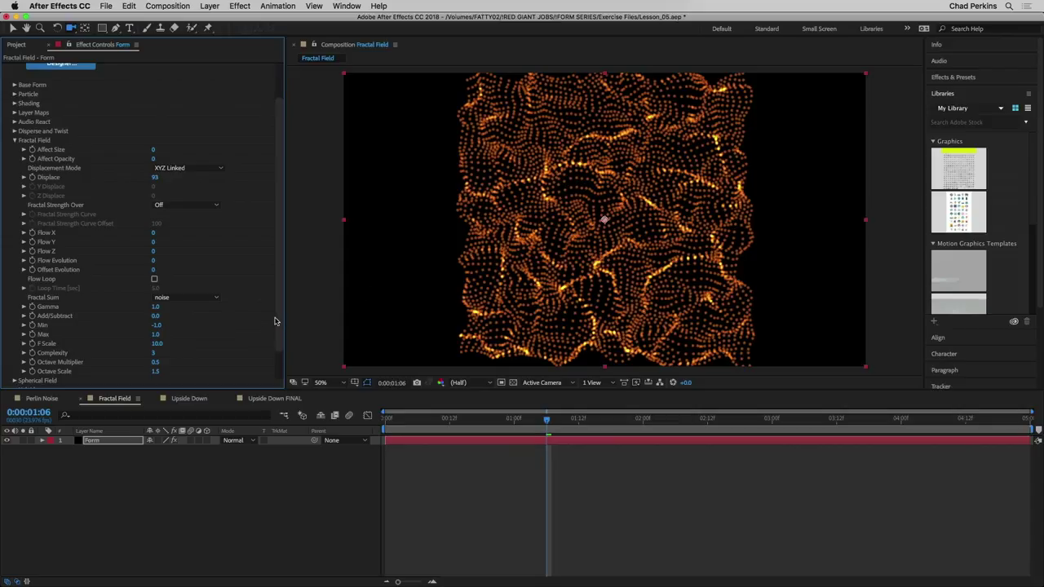
scroll(275, 321, "down", 2)
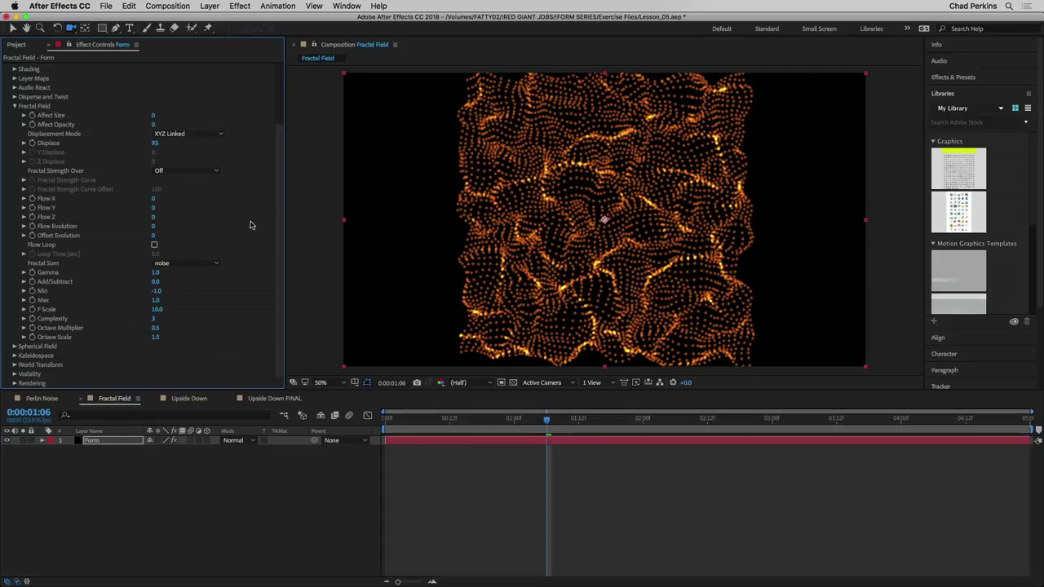
left_click(155, 143)
type("0")
key("Return")
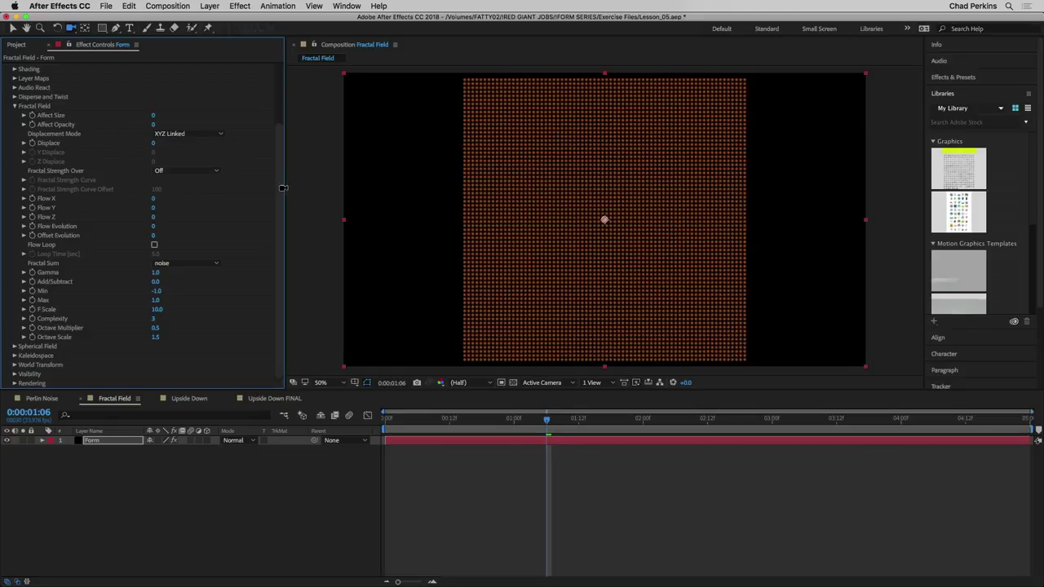
Collapse the Fractal Field settings and set the Strength of Sphere 1 in the Spherical Field to 43
left_click(14, 105)
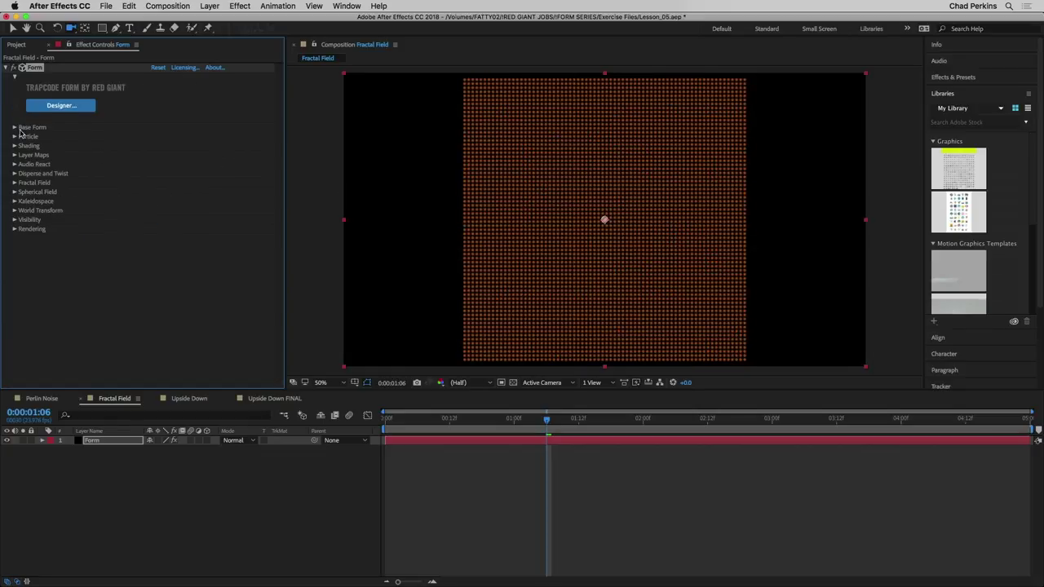
left_click(13, 193)
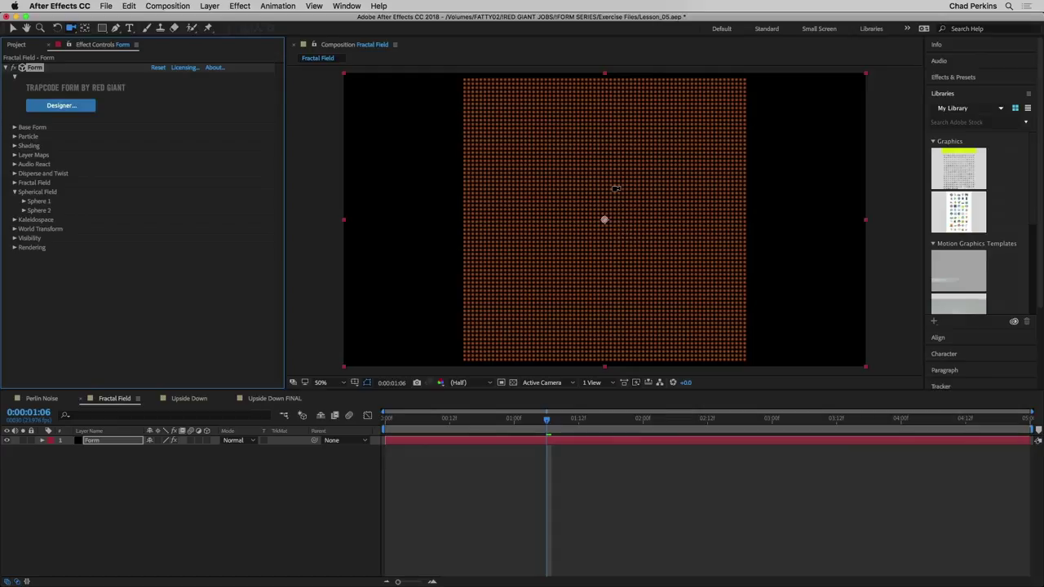
left_click(23, 202)
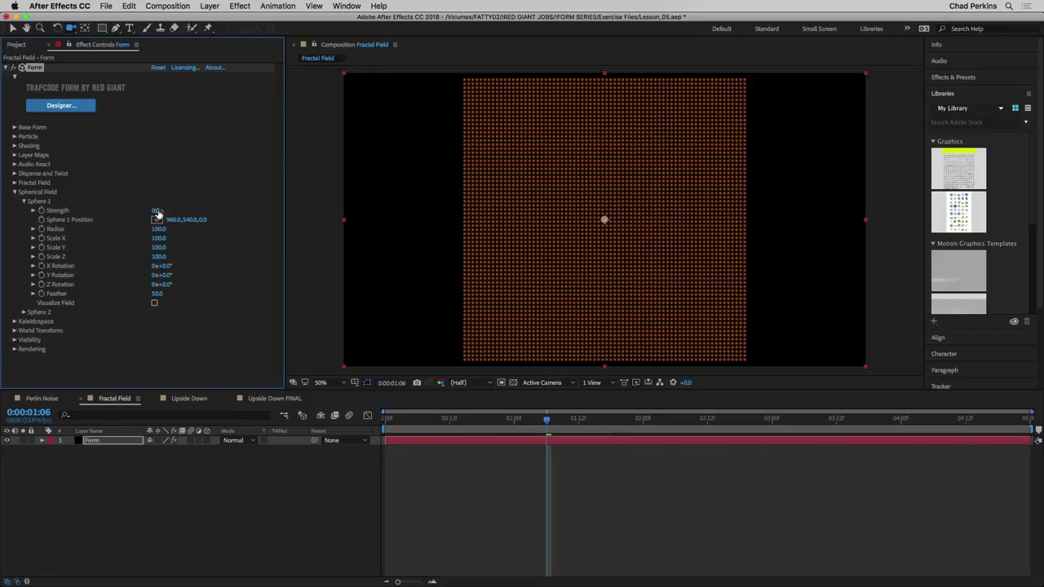
left_click_drag(156, 211, 186, 212)
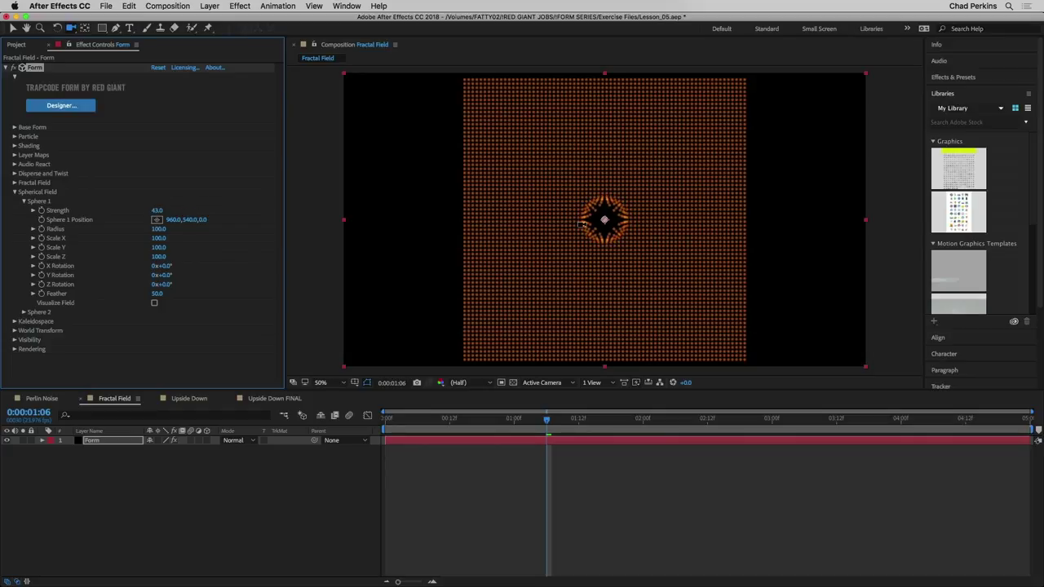
Add a new two-node camera with the existing settings and orbit it sideways to view the grid from an oblique angle
left_click(534, 246)
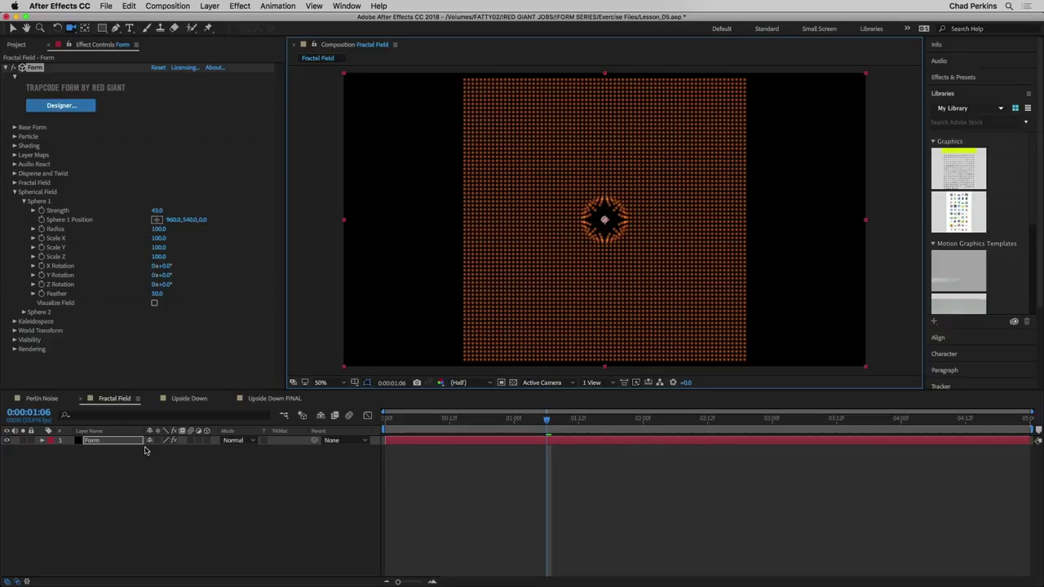
key("super+alt+shift+c")
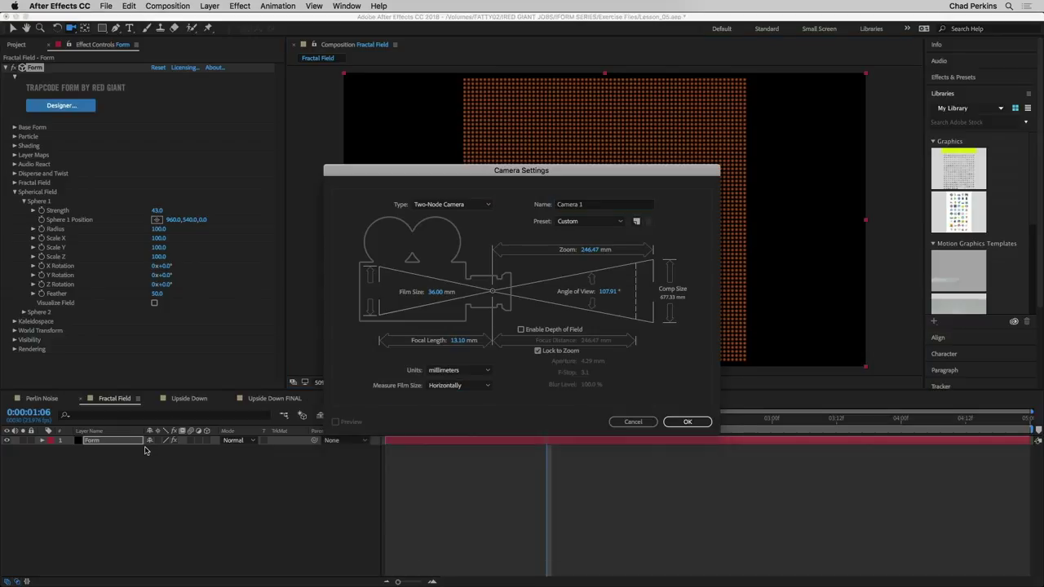
key("Return")
left_click_drag(563, 220, 622, 230)
On the Form layer, set the Radius of Sphere 1 to 440 and orbit slightly around the deformed grid
left_click(93, 450)
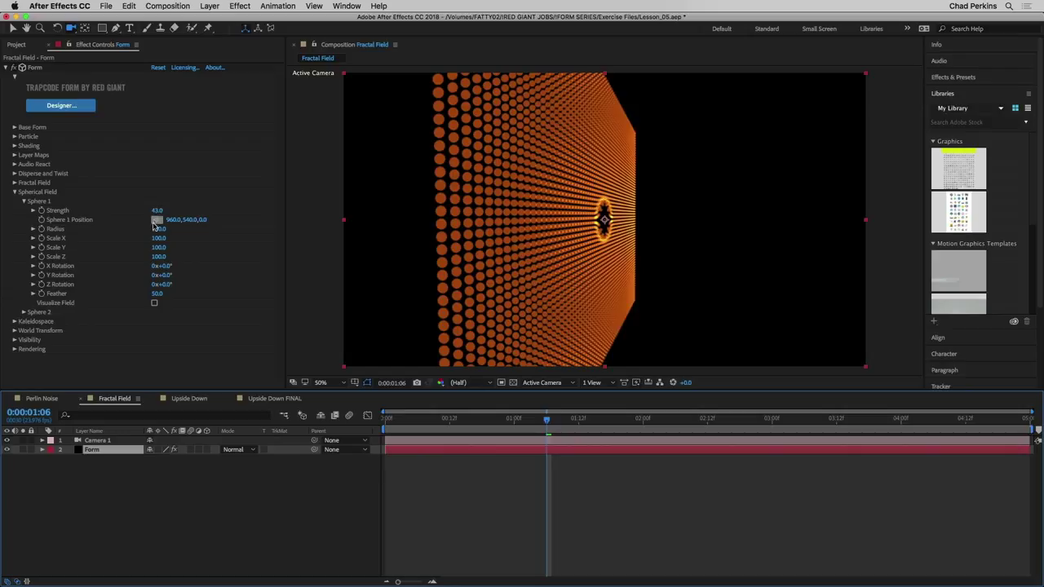
left_click_drag(155, 229, 196, 228)
mouse_move(485, 215)
left_mouse_down()
mouse_move(415, 214)
mouse_move(491, 221)
left_mouse_up()
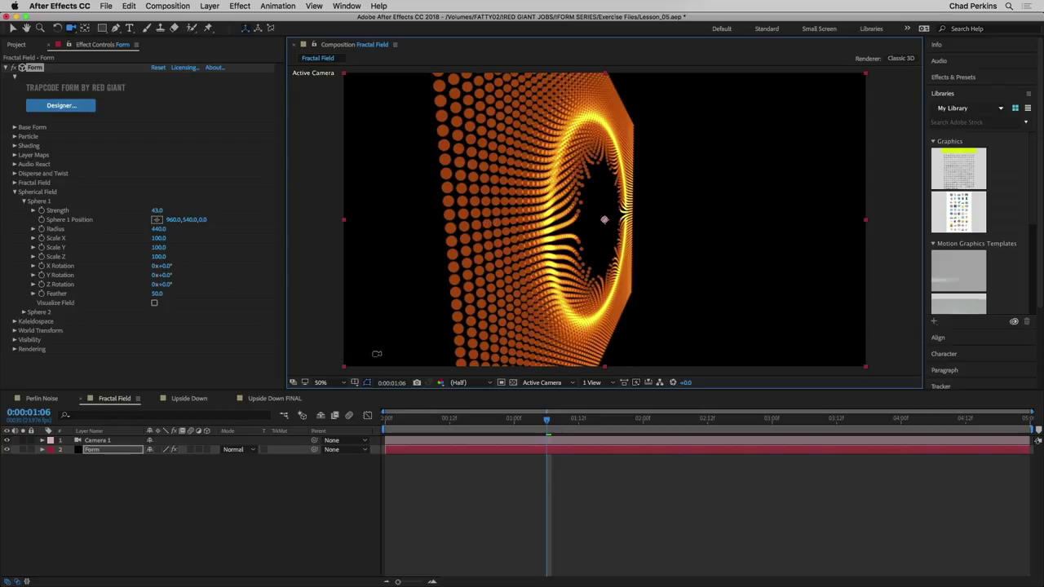
Open the Upside Down composition, hide the Form-MAIN (electric) layer and preview the title, ending at 0:00:04:03
left_click(189, 399)
left_click_drag(447, 423, 462, 423)
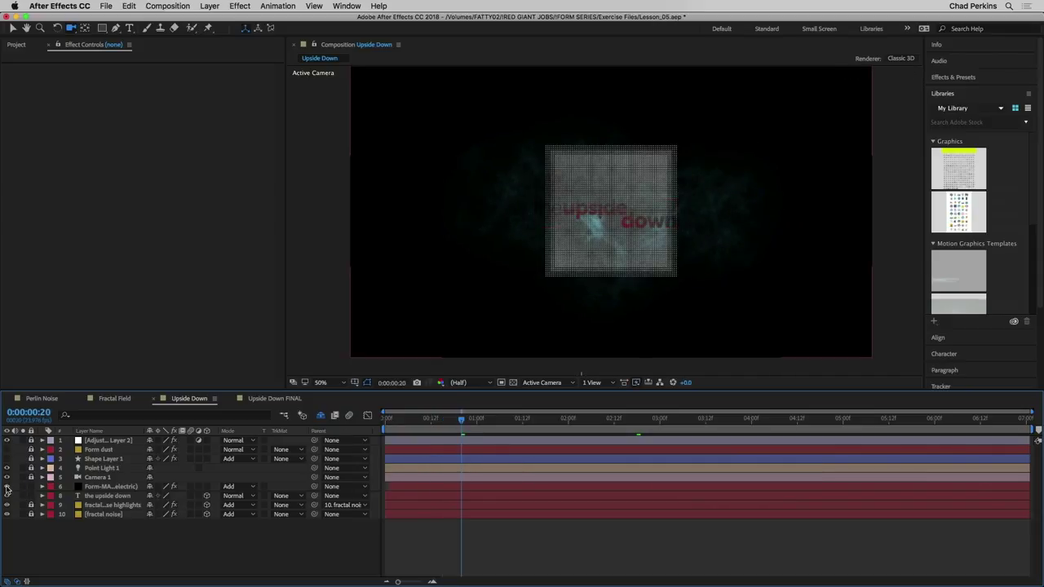
left_click(7, 486)
left_click_drag(428, 420, 789, 420)
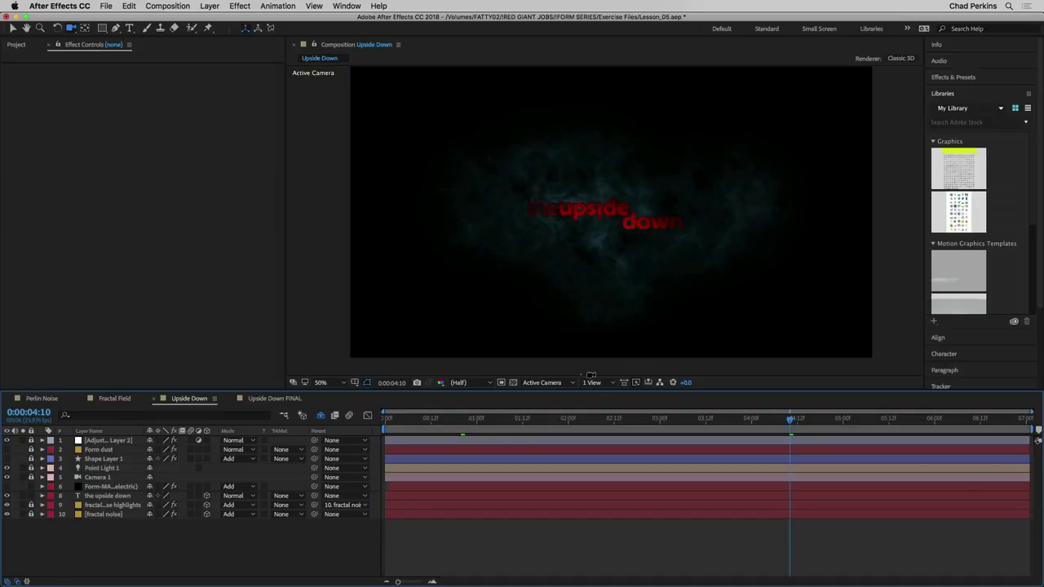
left_click_drag(583, 419, 762, 422)
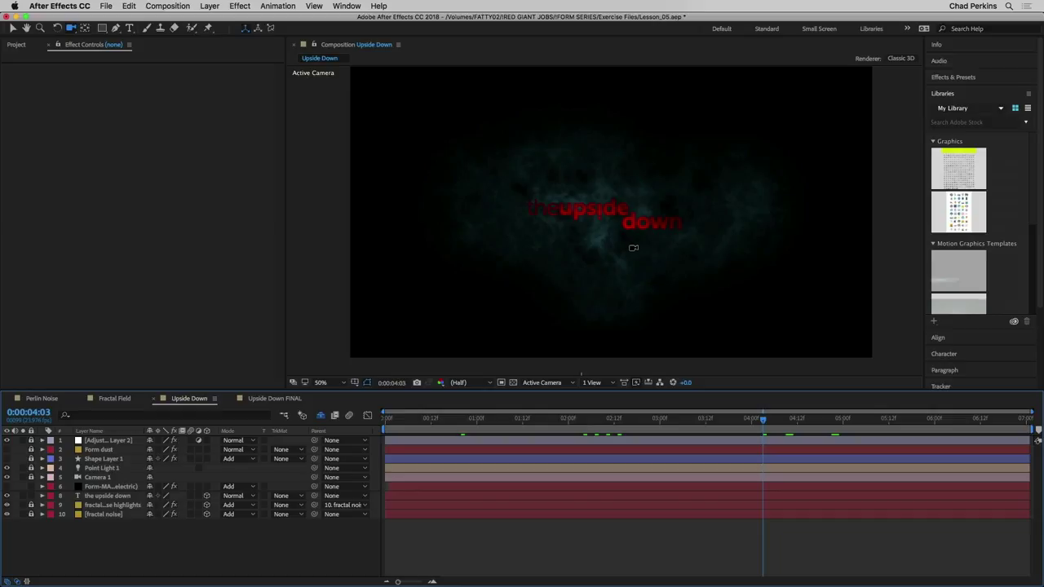
Make the Form-MAIN (electric) layer visible and set its Form effect's Base Form to Box - Strings
left_click(100, 487)
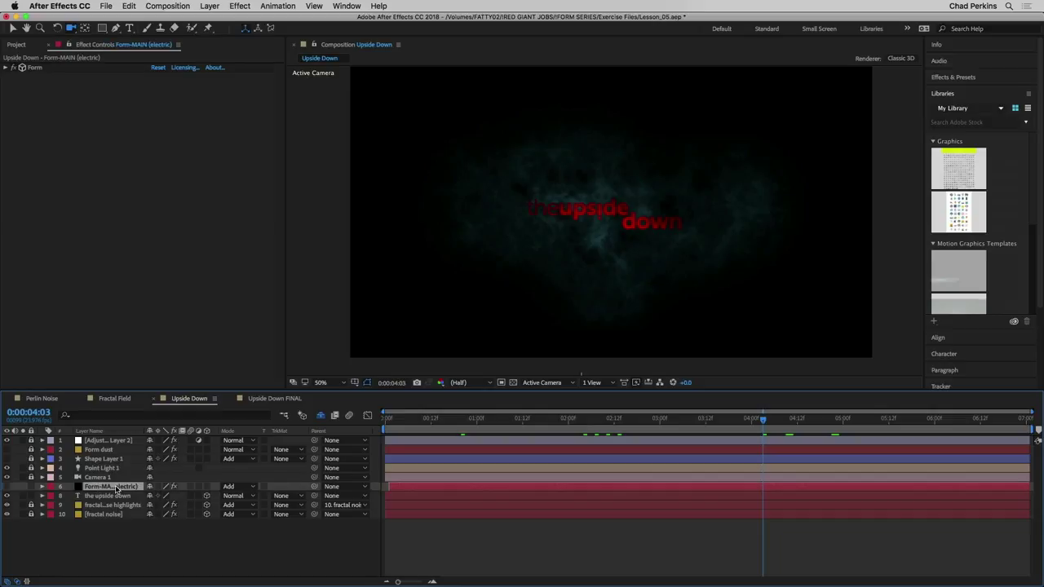
left_click(12, 68)
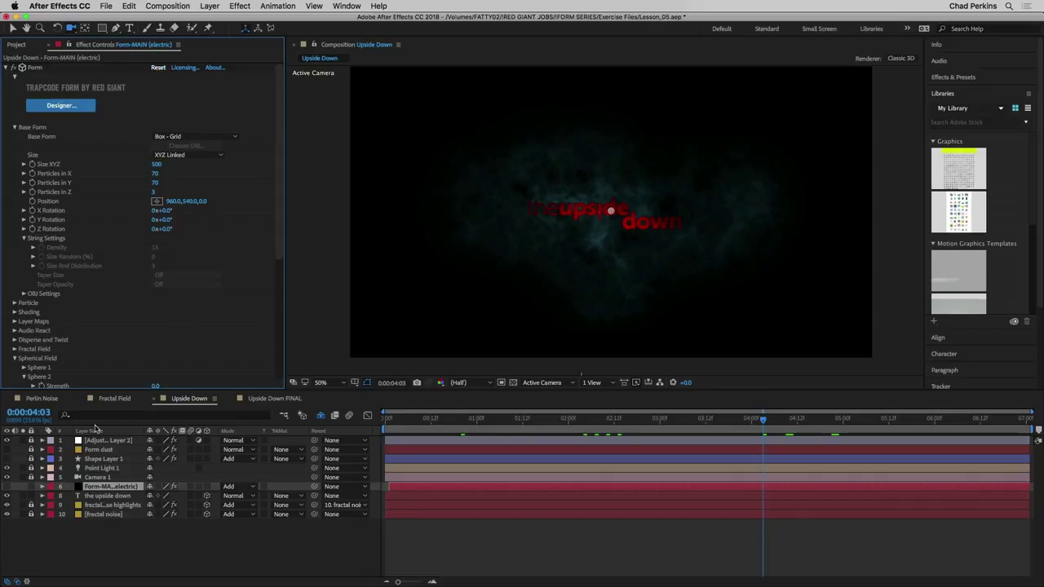
left_click(7, 487)
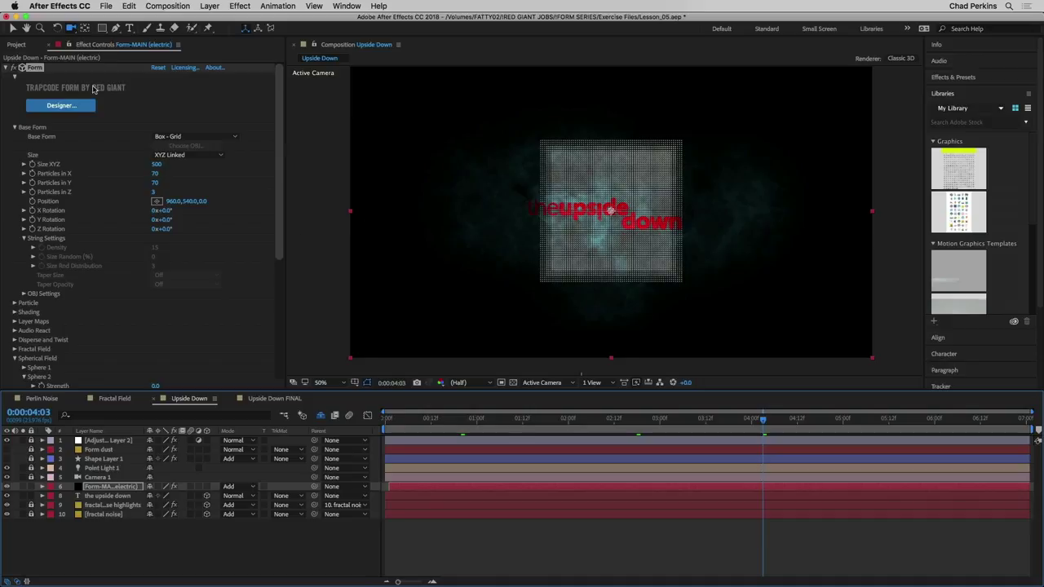
left_click(14, 30)
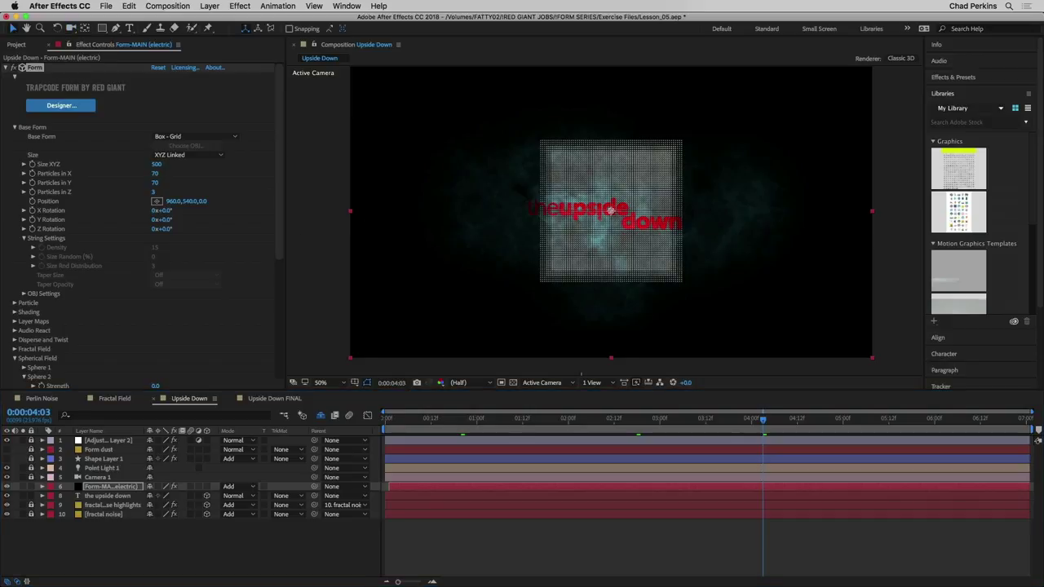
left_click(236, 140)
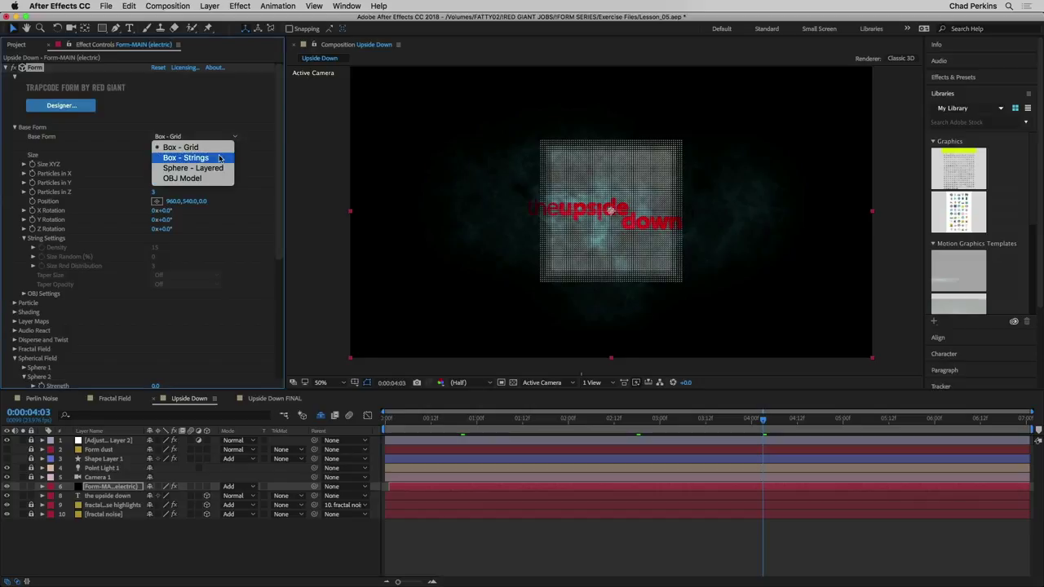
left_click(218, 159)
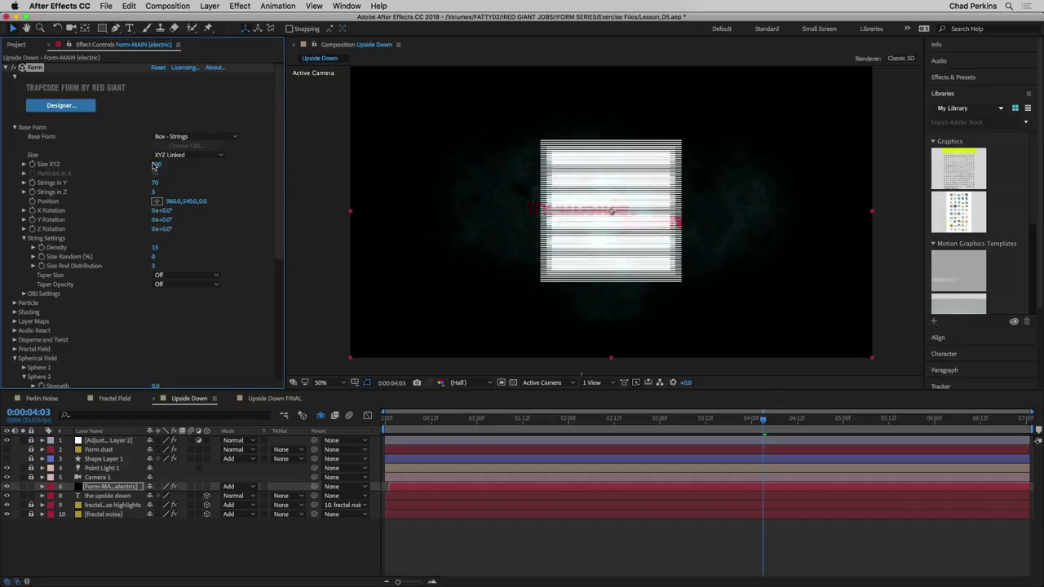
Switch the Base Form size to XYZ Individual, with Size X 800, Size Y 70 and Size Z 70
left_click(212, 157)
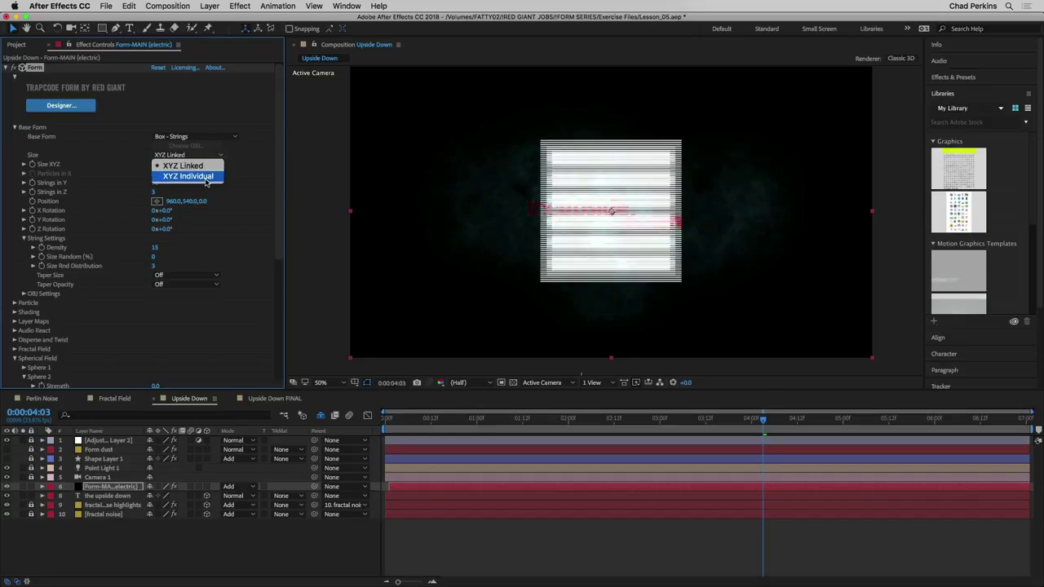
left_click(208, 177)
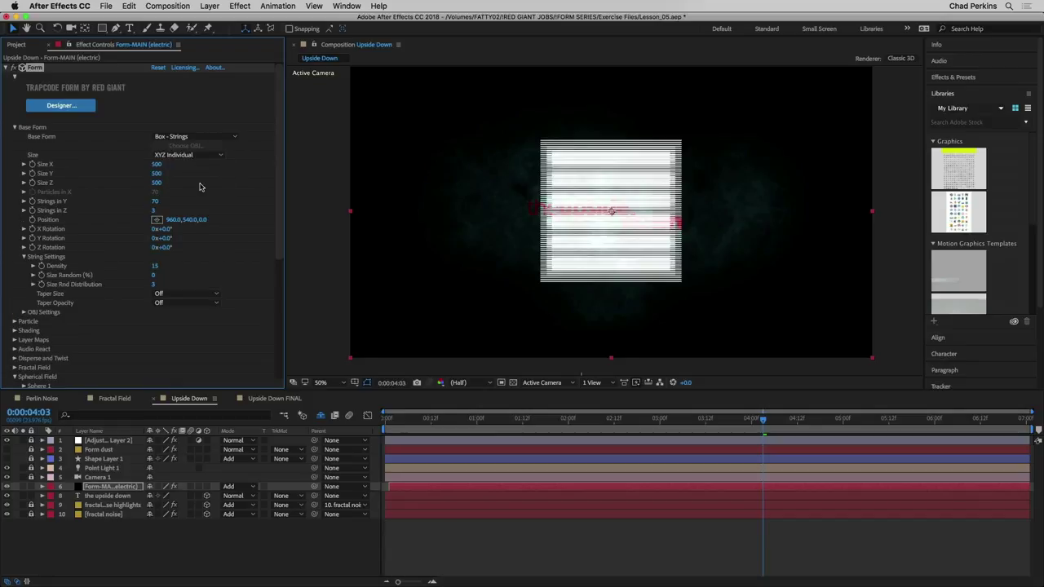
left_click(157, 173)
type("70")
key("Tab")
type("70")
key("Return")
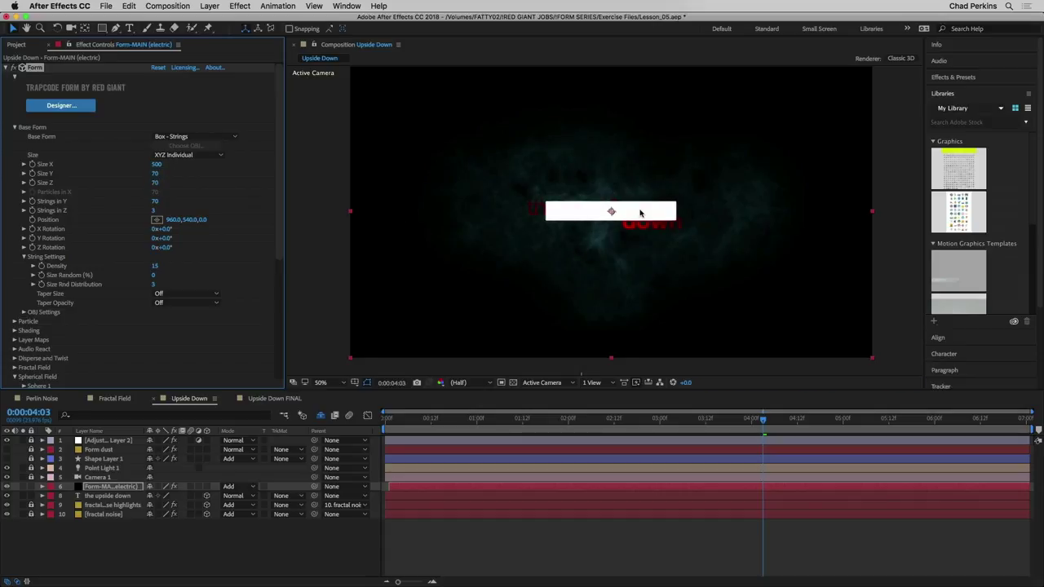
left_click_drag(155, 164, 199, 190)
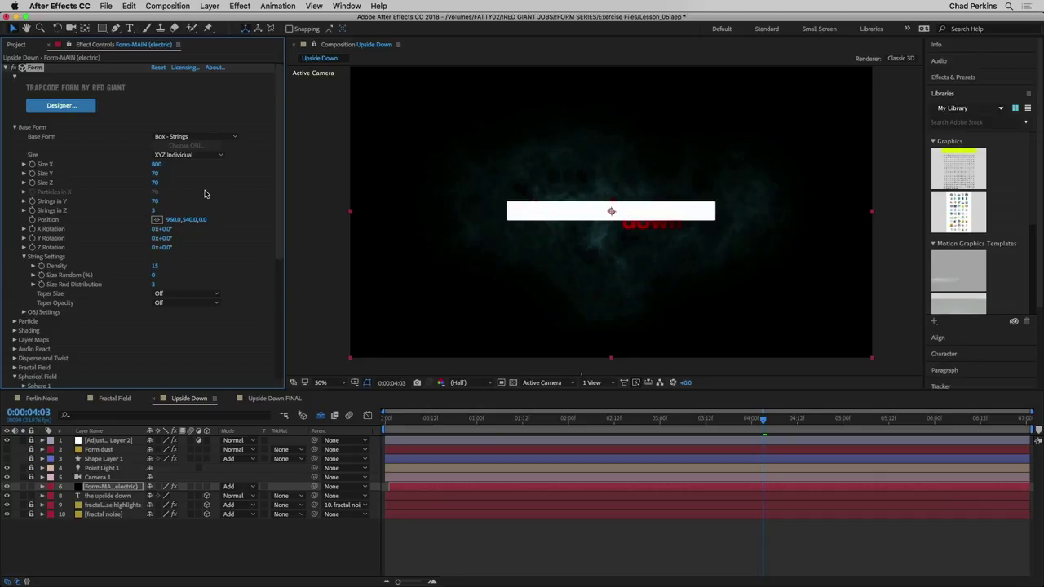
Set Strings in Y to 100 and Strings in Z to 2 for the Base Form
left_click(156, 201)
type("100")
key("Return")
left_click(154, 211)
type("2")
key("Return")
Collapse the Base Form settings and set the particle Size to 1
left_click(15, 127)
left_click(14, 136)
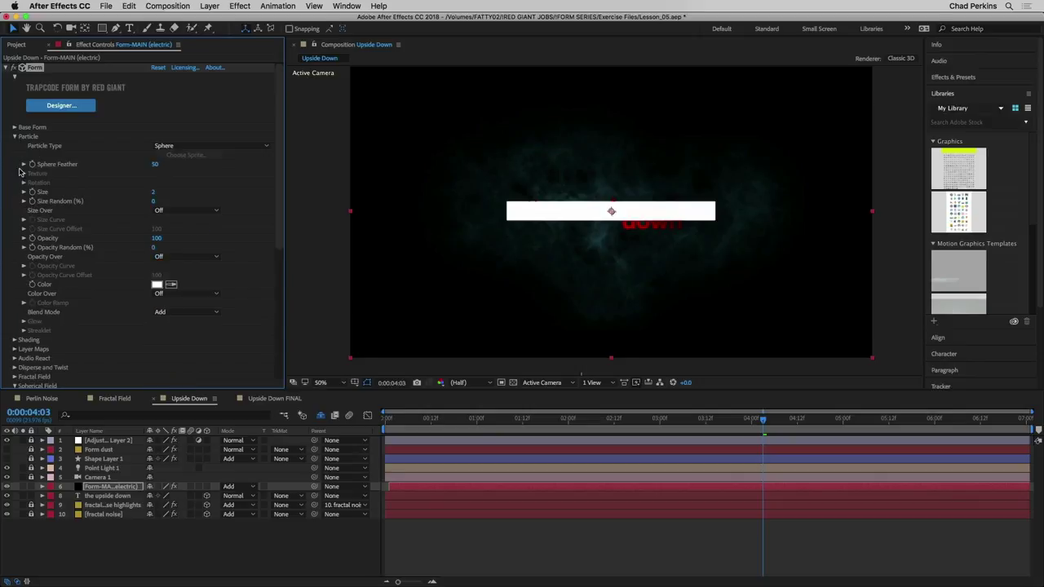
left_click(153, 192)
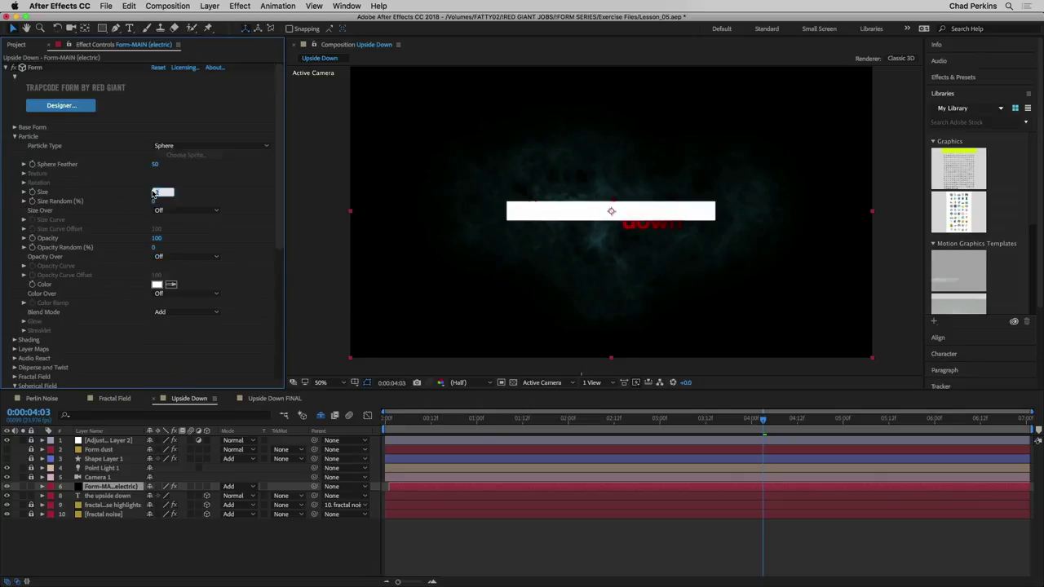
type("1")
key("Return")
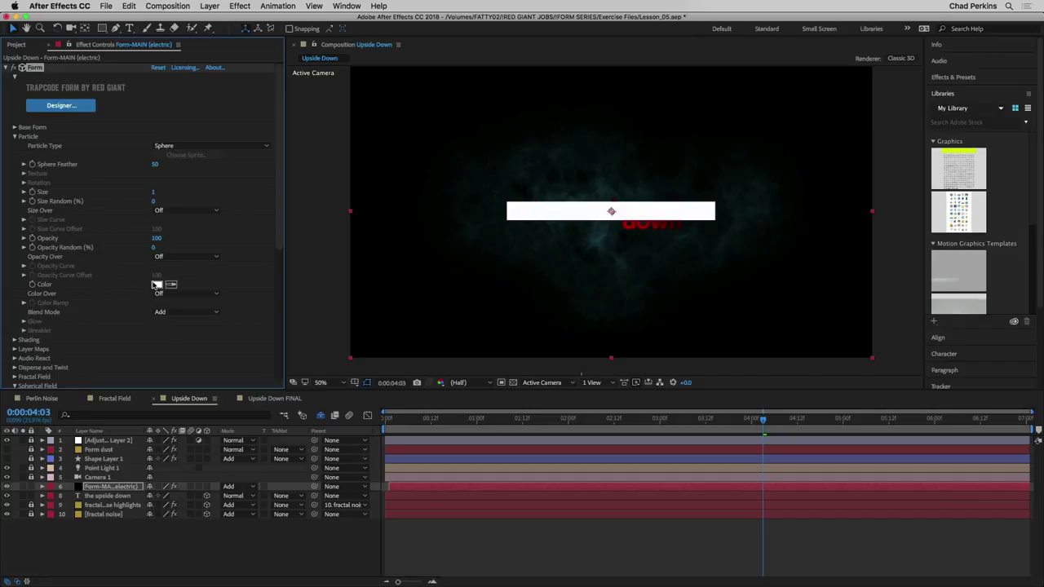
Change the particle Color to a very dark blue with RGB values 5, 23, 30
left_click(156, 284)
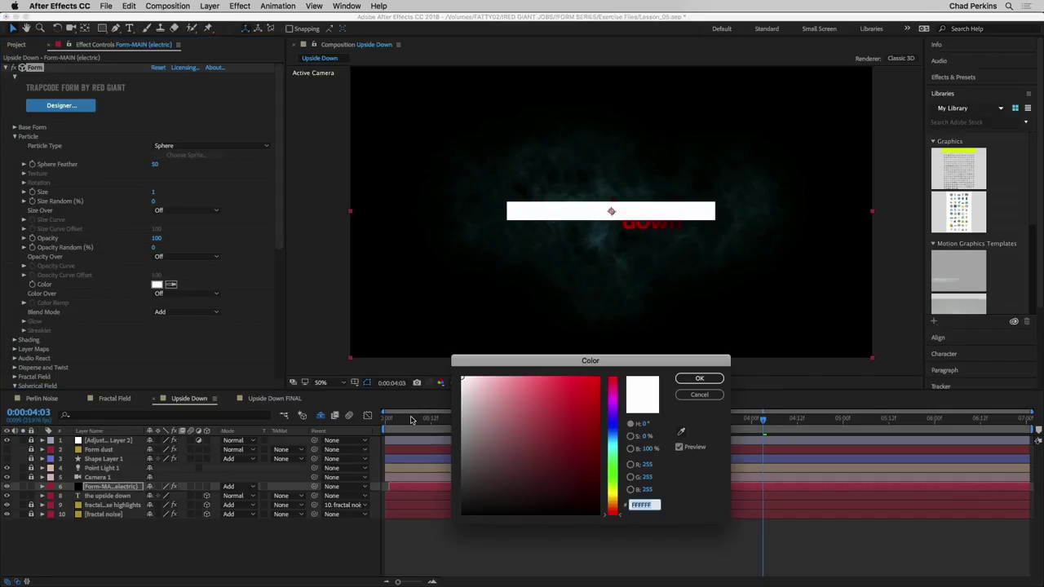
left_click(646, 424)
type("0")
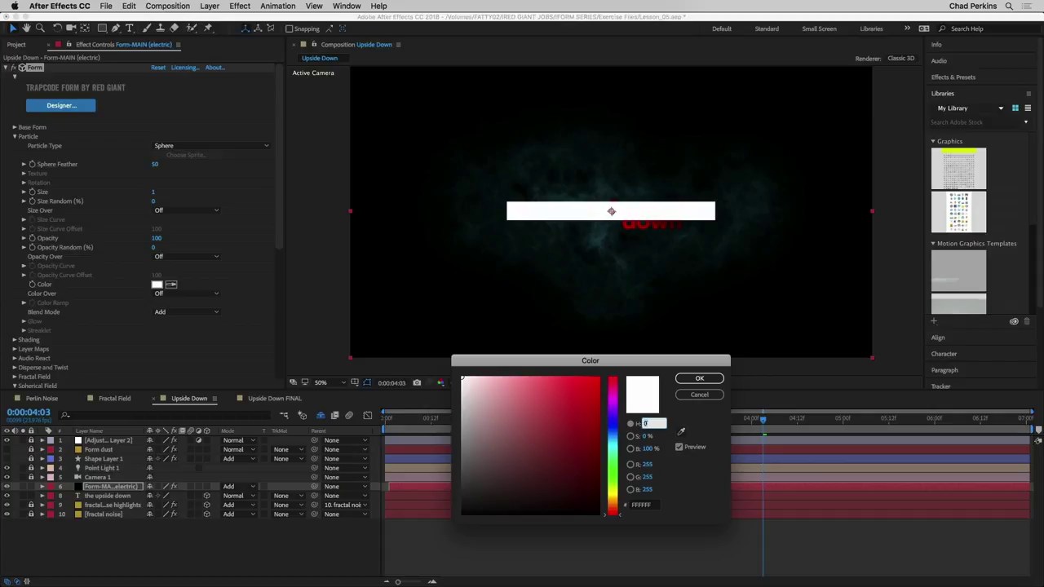
left_click(643, 464)
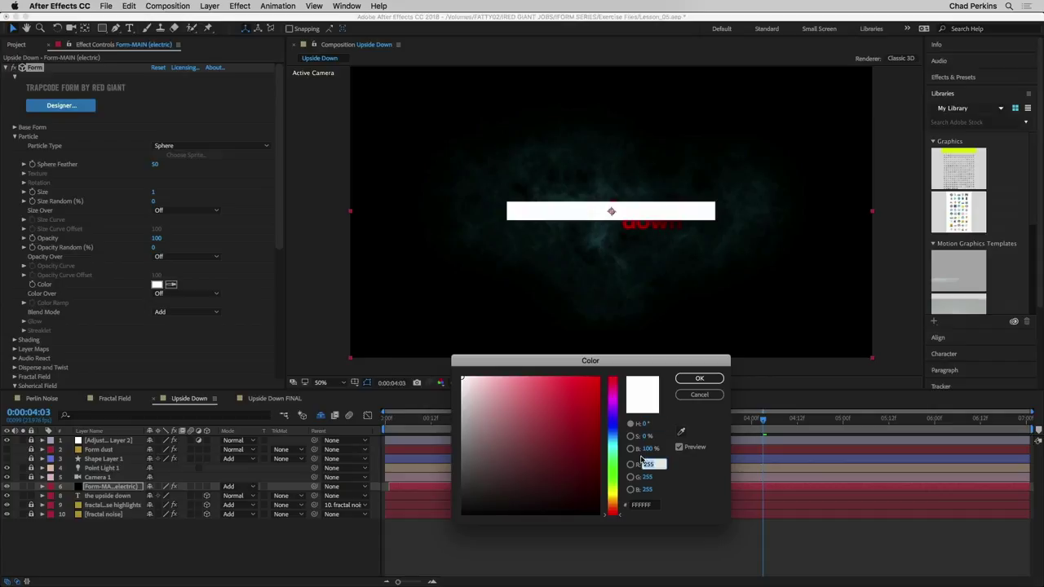
type("5")
key("Tab")
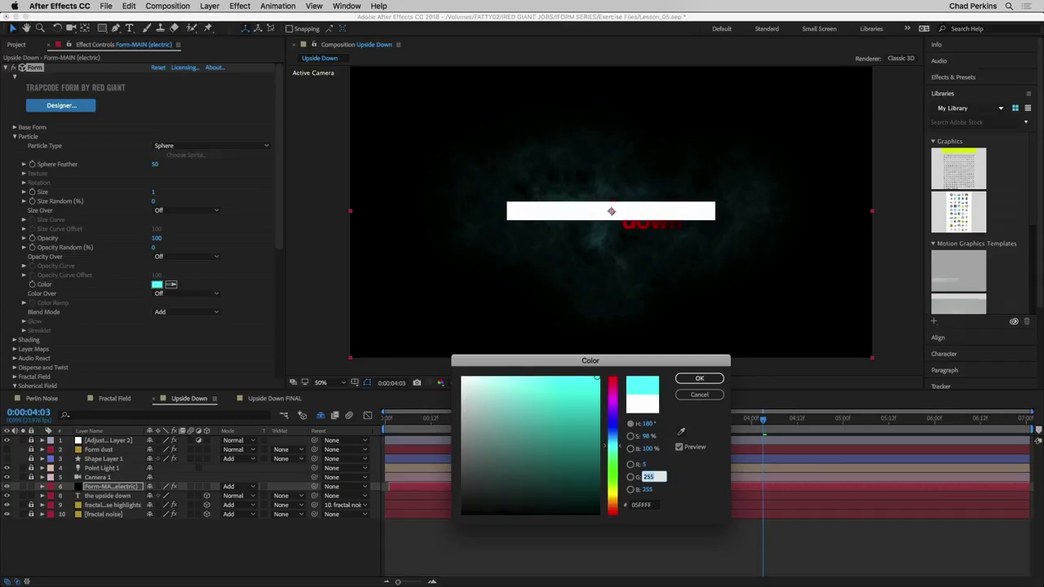
type("23")
key("Tab")
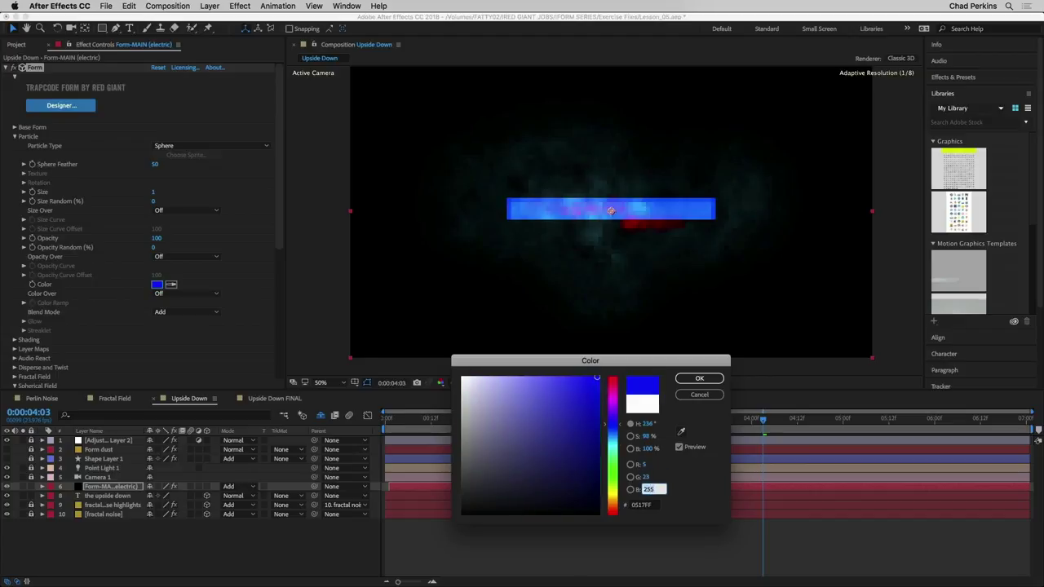
type("30")
key("Return")
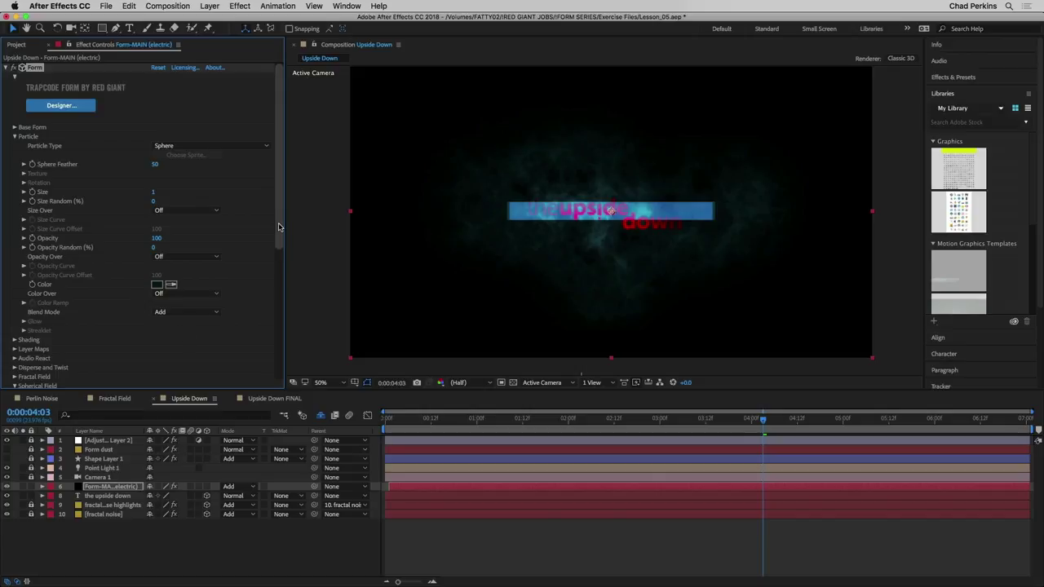
Collapse the Particle, Spherical Field and World Transform settings, expand Fractal Field and raise Displace to 117
left_click(14, 137)
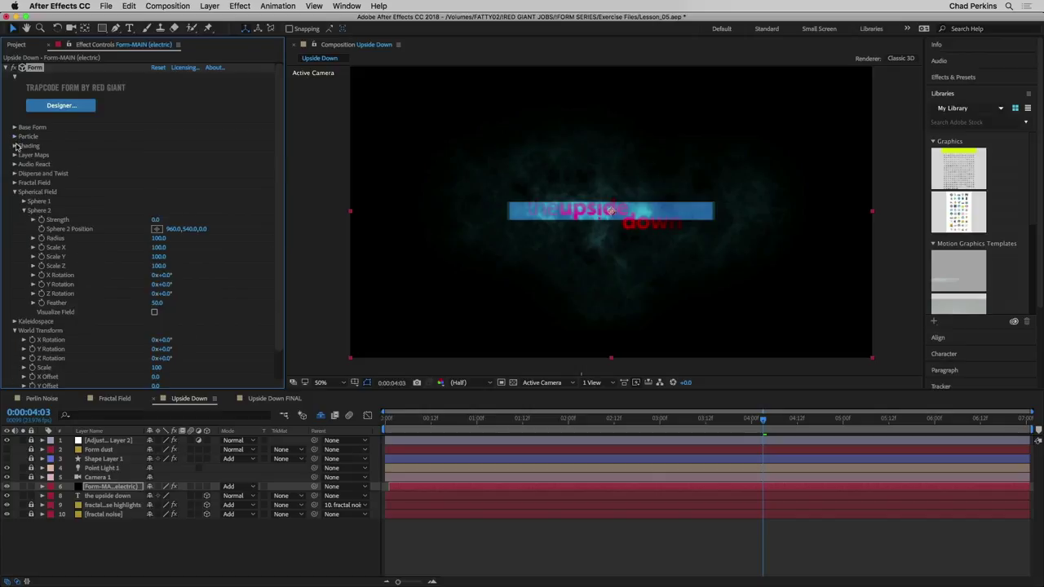
left_click(14, 191)
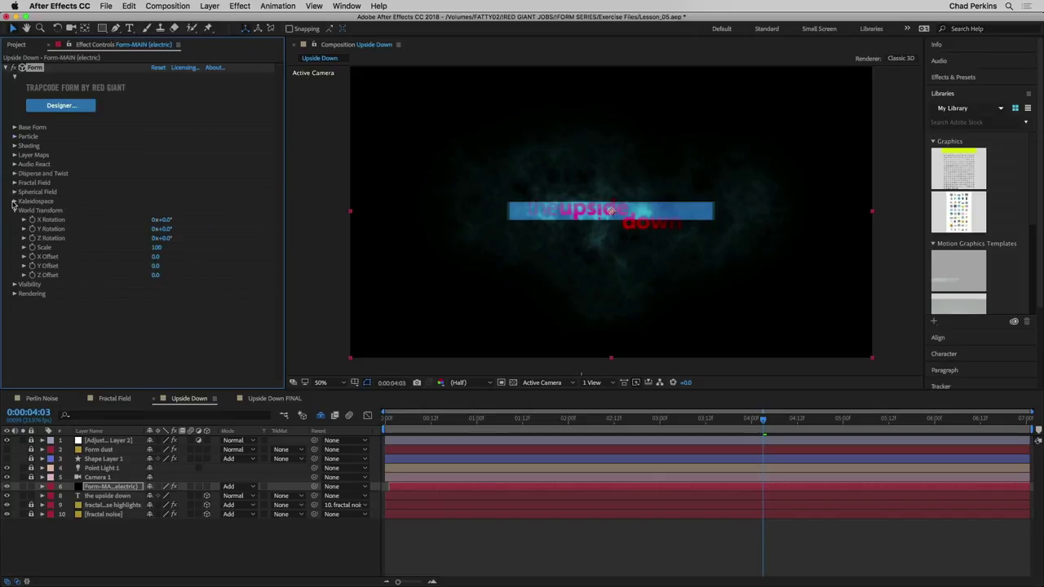
left_click(14, 210)
left_click(14, 182)
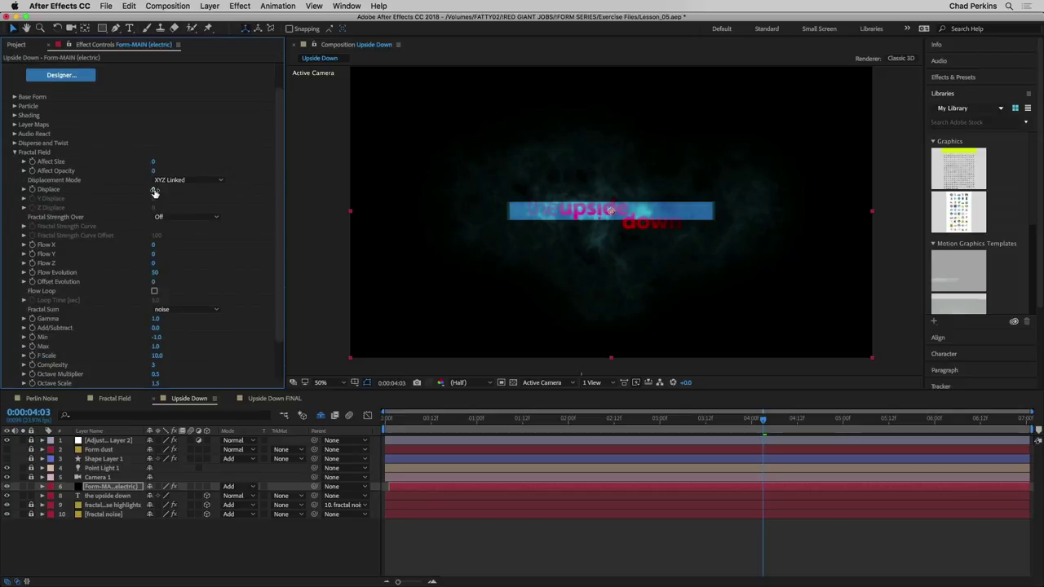
left_click_drag(157, 190, 217, 190)
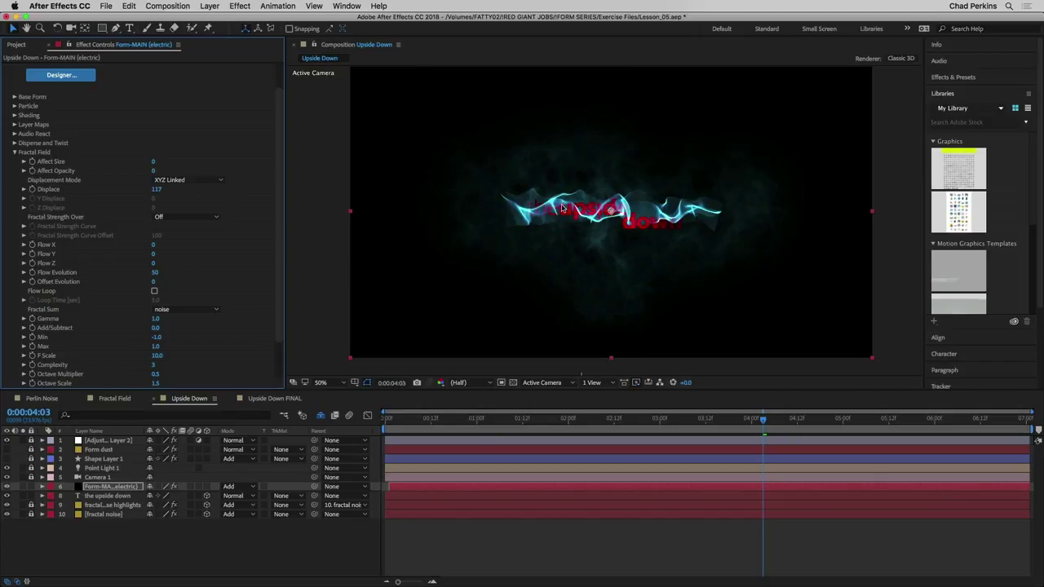
Try the Fractal Field's Displace at 20, 50 and 100 to compare how the strings deform
left_click(156, 189)
type("20")
key("Return")
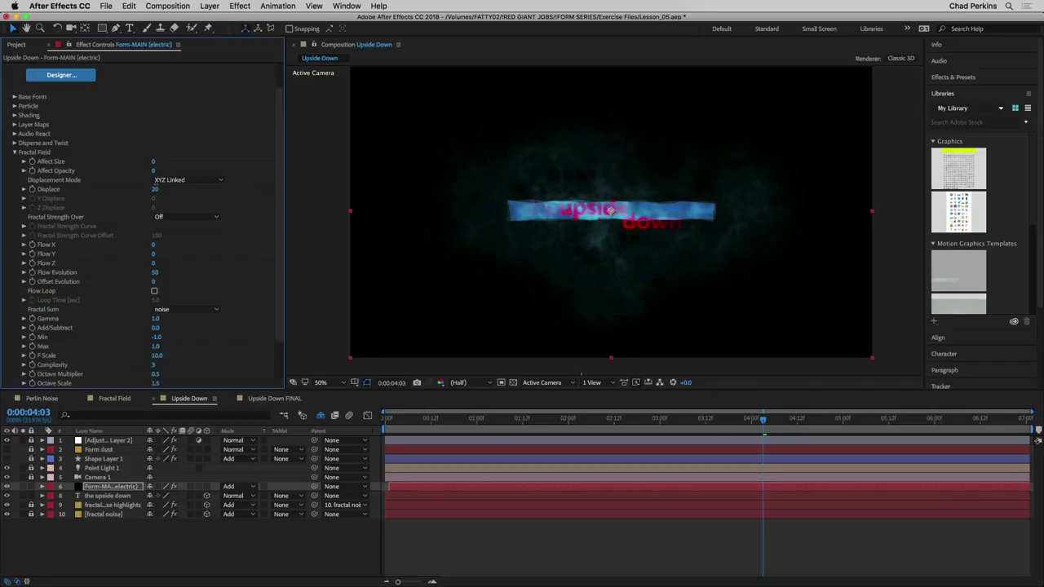
left_click(155, 189)
type("50")
key("Return")
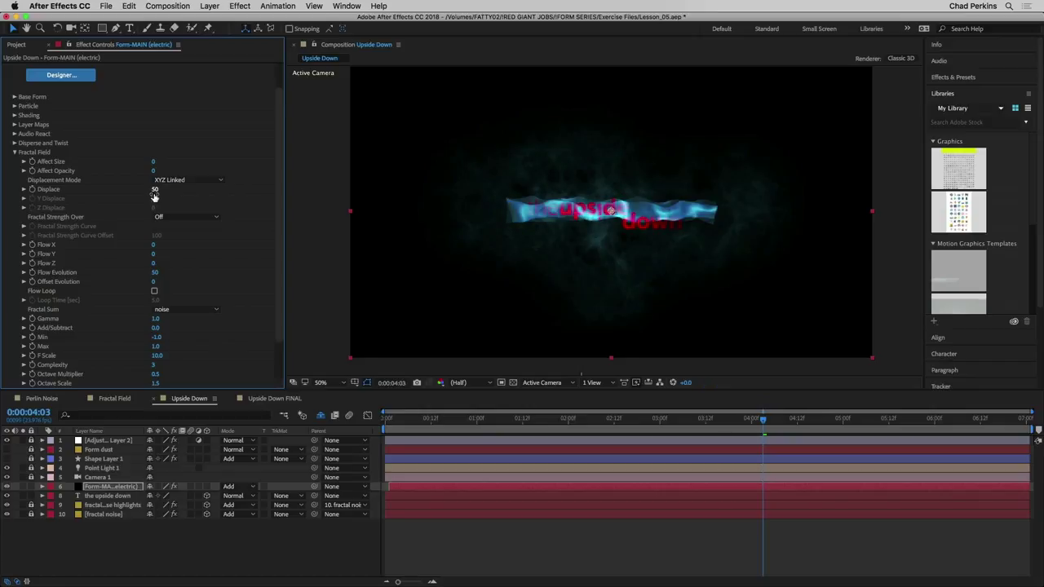
left_click(155, 189)
type("100")
key("Return")
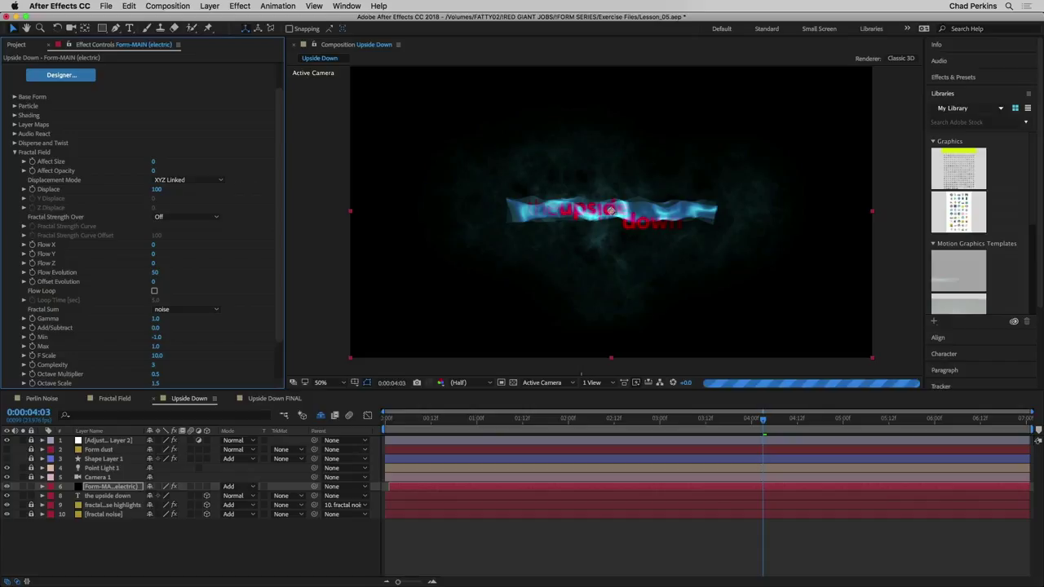
Set the Fractal Field's Displace to 200
left_click(156, 191)
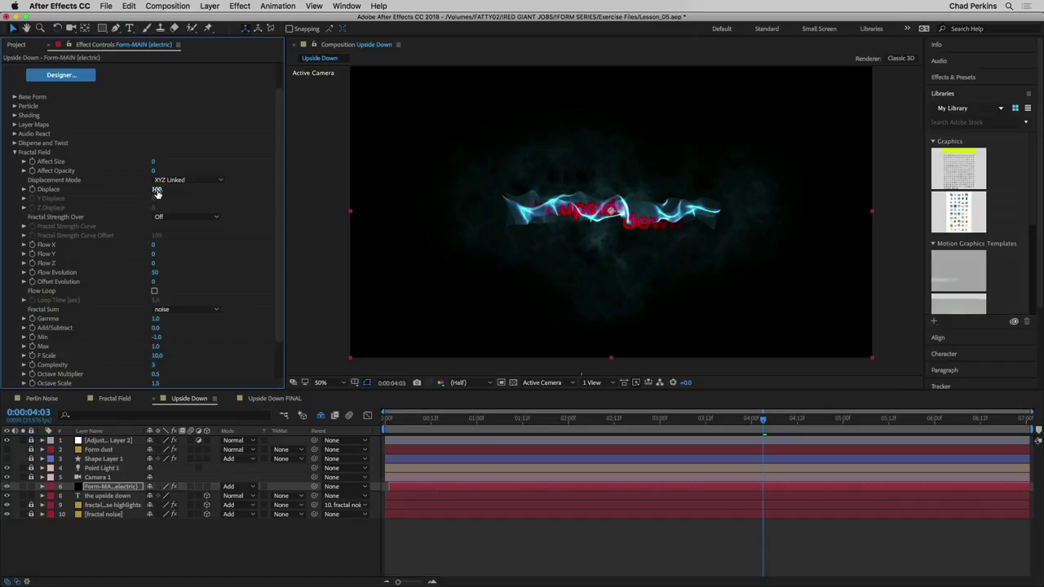
left_click(158, 191)
type("200")
key("Return")
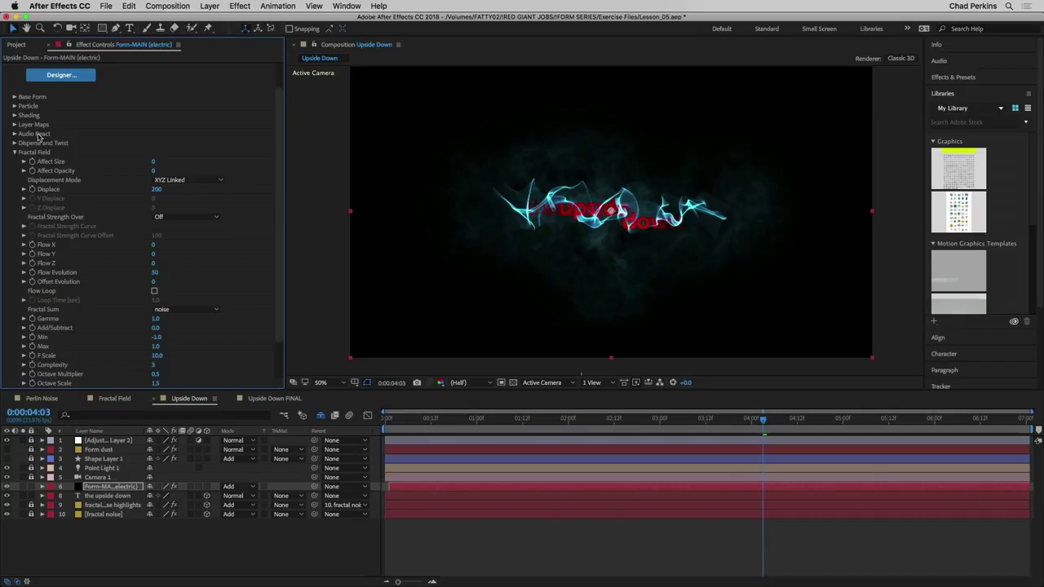
Set Taper Opacity to Smooth in the Base Form's String Settings so the strings fade at their ends
left_click(14, 106)
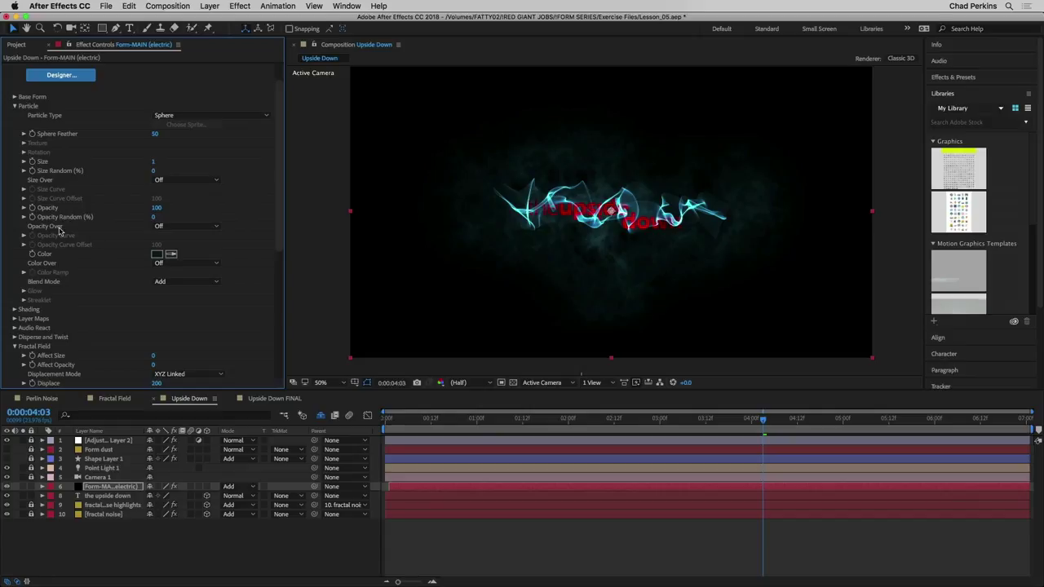
left_click(14, 106)
left_click(13, 96)
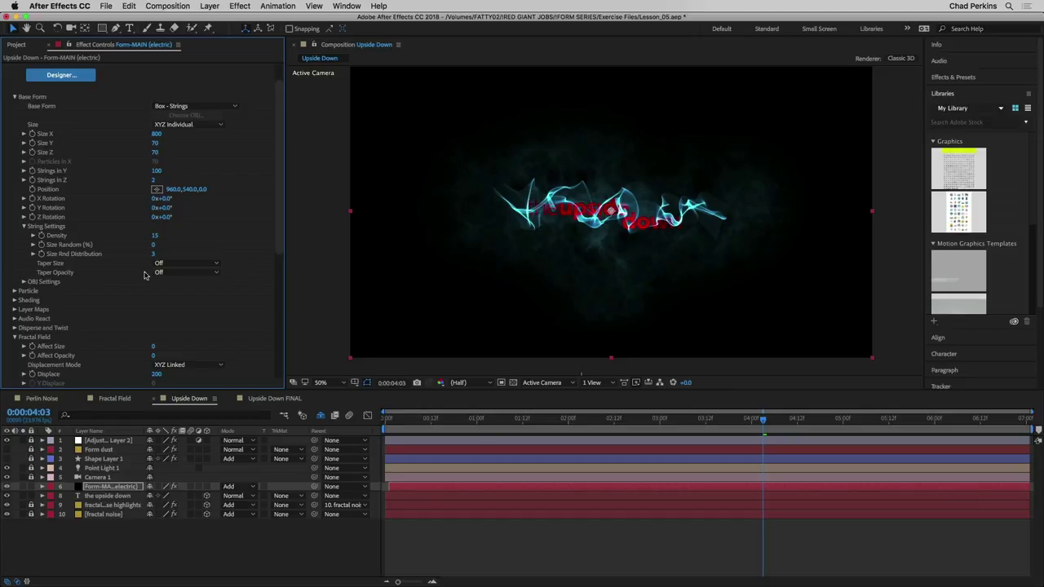
left_click(179, 272)
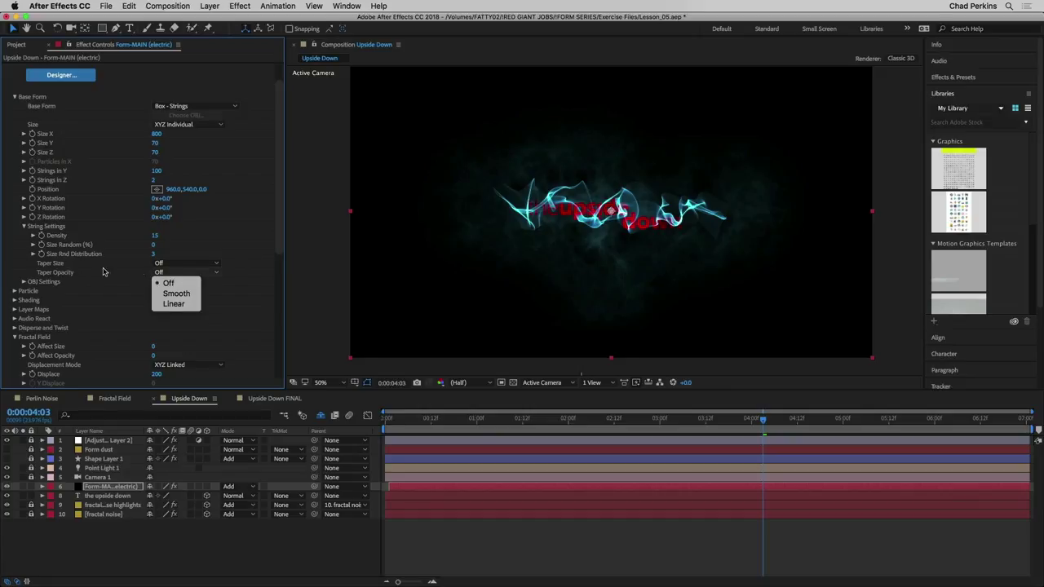
left_click(176, 294)
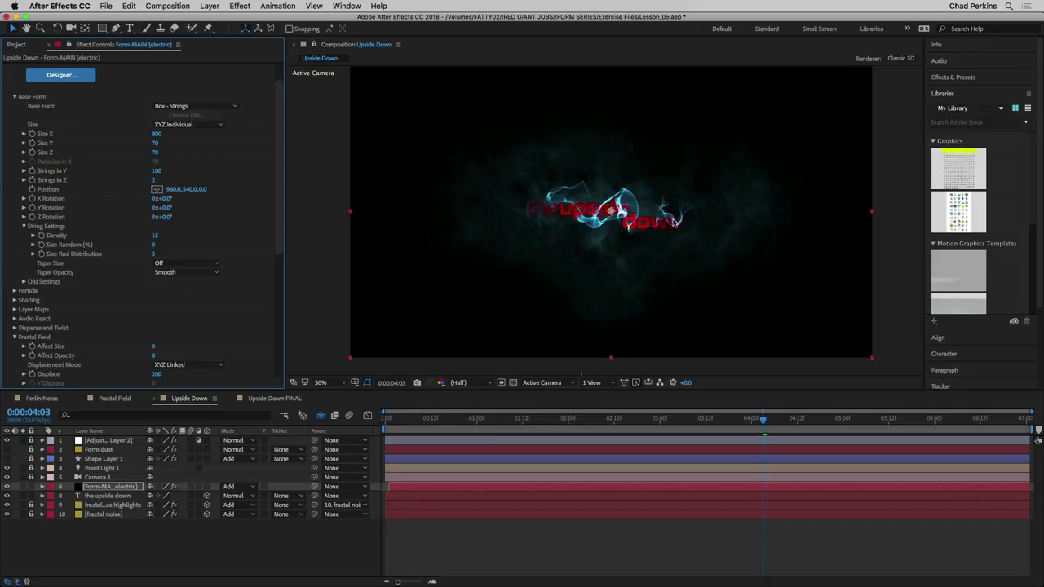
Set Taper Opacity back to Off and collapse the Base Form and Fractal Field settings
left_click(186, 272)
left_click(169, 283)
left_click(14, 97)
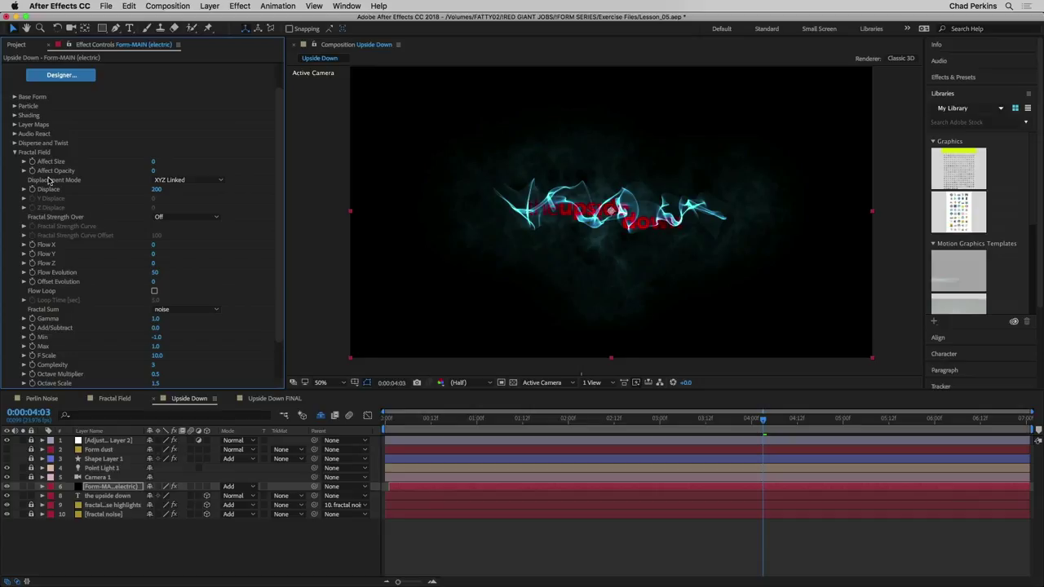
scroll(253, 263, "down", 2)
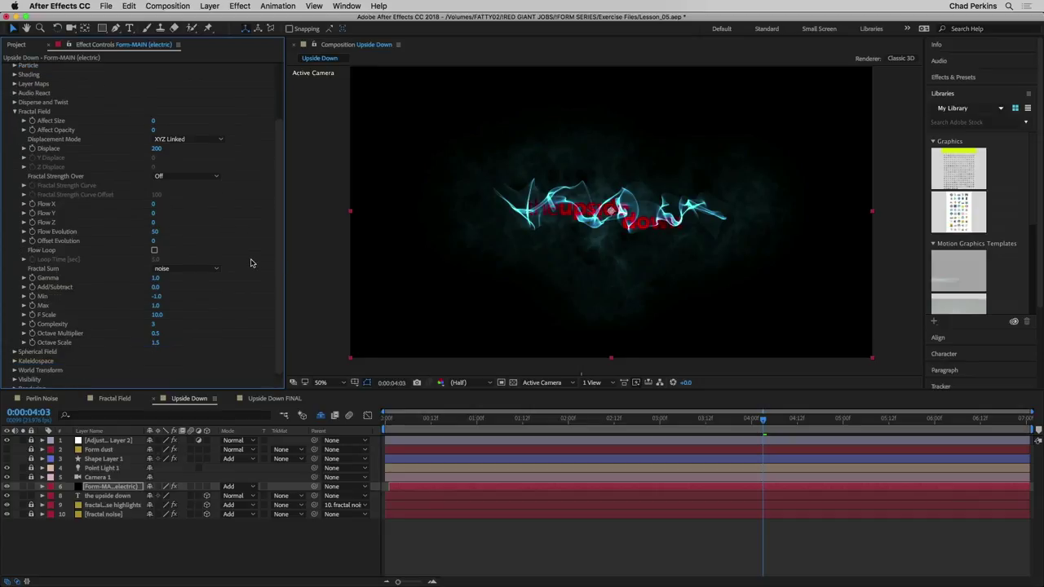
left_click(14, 112)
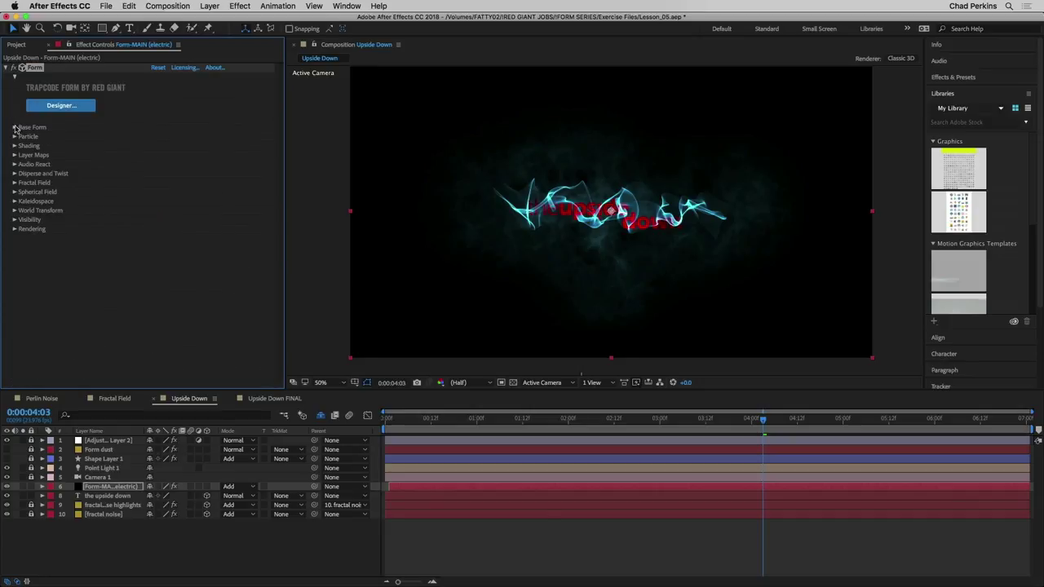
Expand Spherical Field and set Sphere 2's Strength to 69 and its Radius to 490
left_click(14, 192)
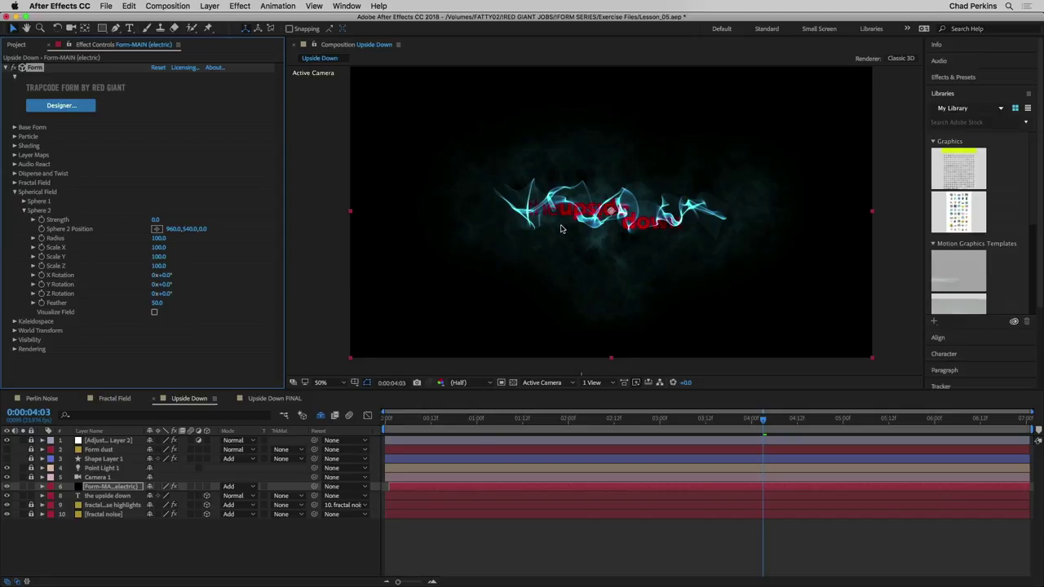
left_click_drag(156, 219, 192, 220)
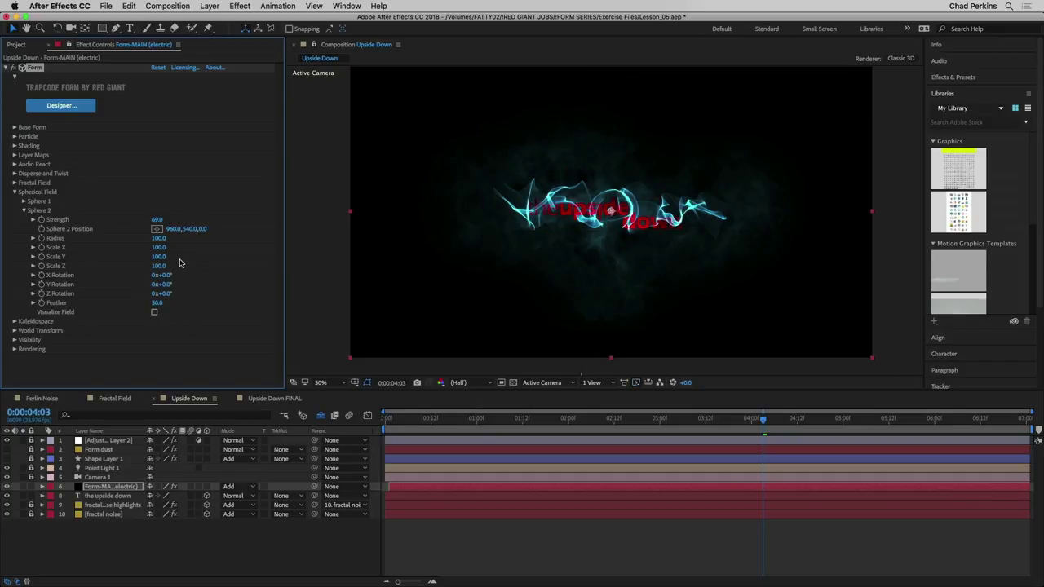
left_click_drag(160, 237, 168, 237)
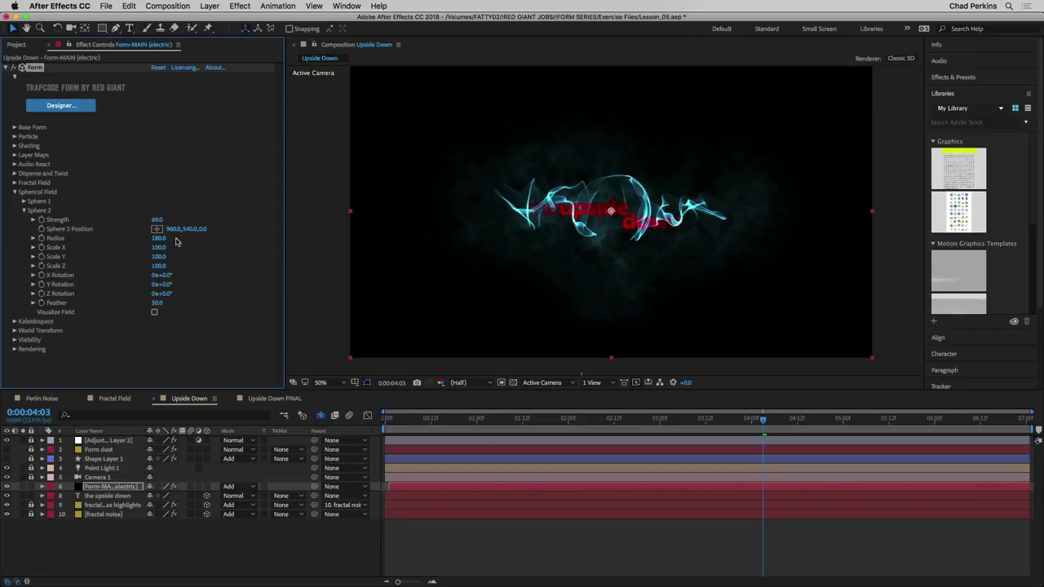
mouse_move(160, 237)
left_mouse_down()
mouse_move(184, 235)
mouse_move(172, 237)
left_mouse_up()
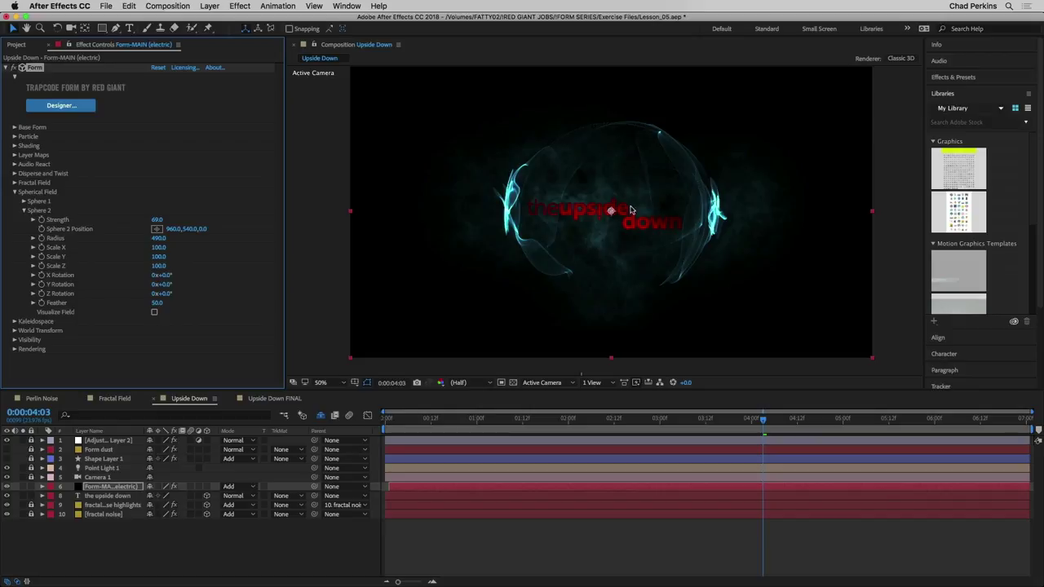
Flatten Sphere 2 into an oval around the title with Scale X at 90 and Scale Y at 50
left_click(159, 251)
type("90")
key("Return")
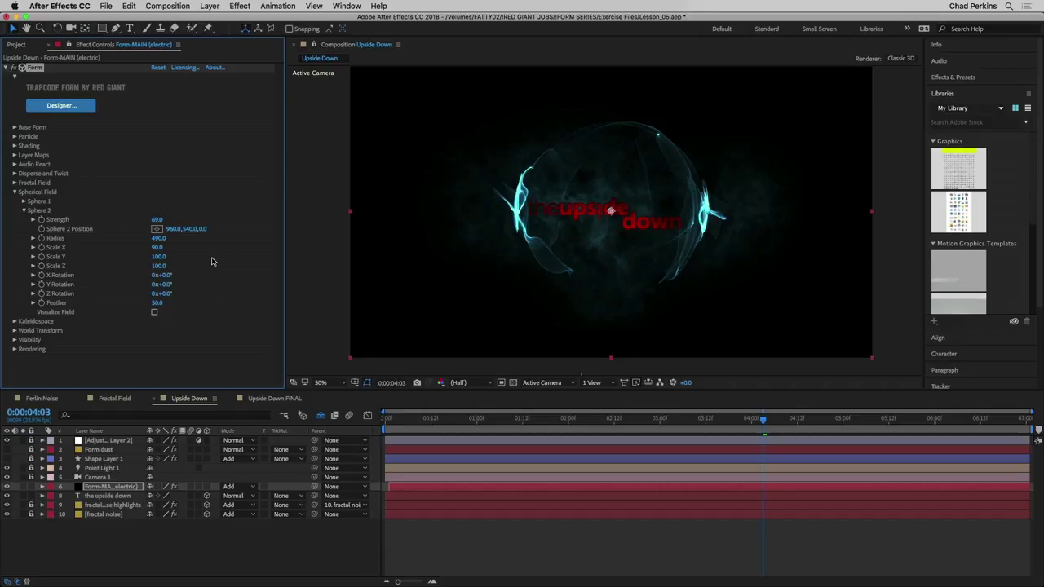
left_click(160, 256)
type("50")
key("Return")
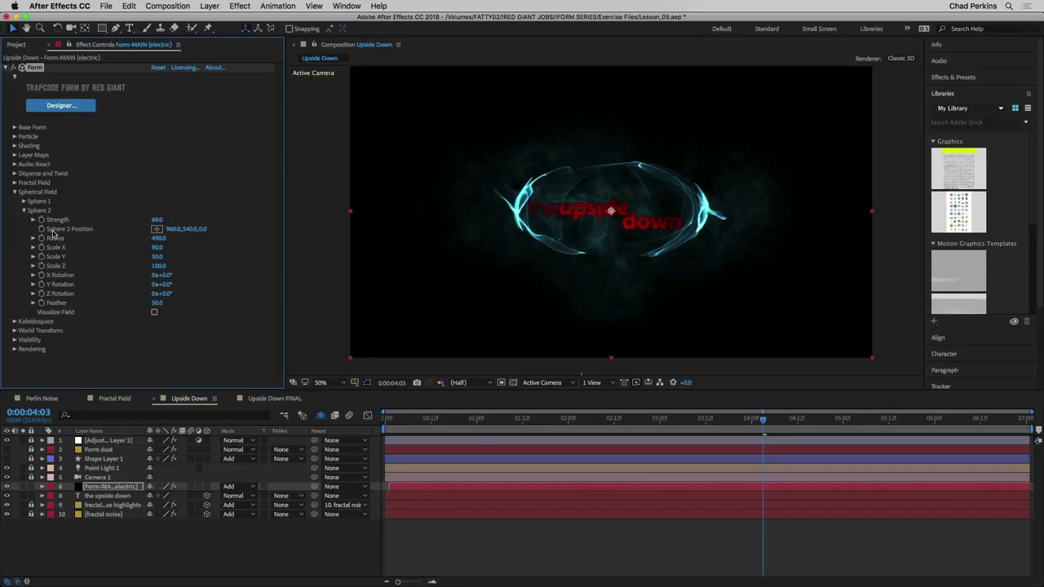
Collapse Sphere 2, expand Sphere 1 and set its Strength to 70 and Radius to 170
left_click(24, 210)
left_click(25, 202)
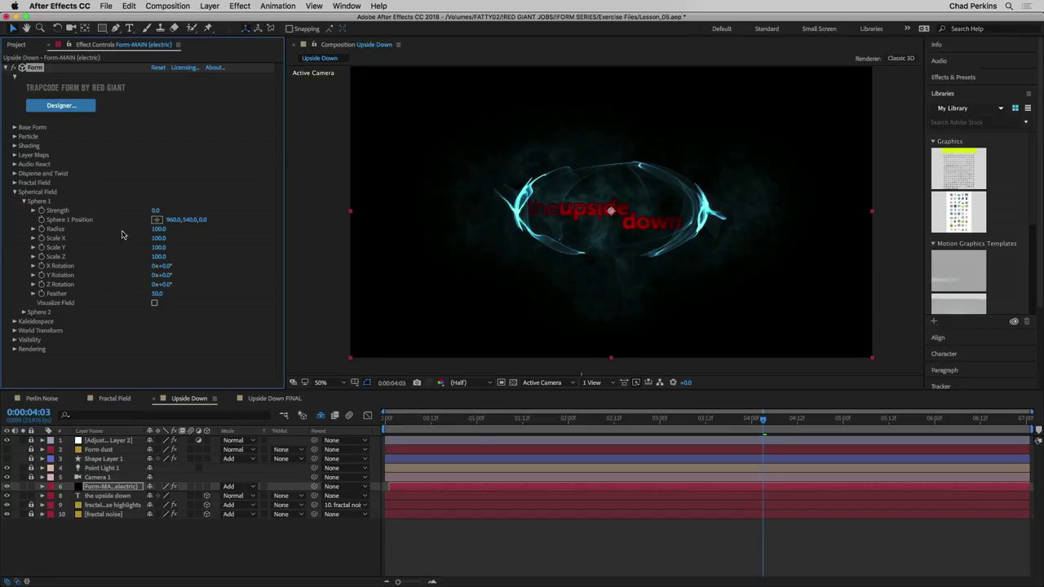
mouse_move(157, 209)
left_mouse_down()
mouse_move(190, 206)
mouse_move(158, 230)
left_mouse_up()
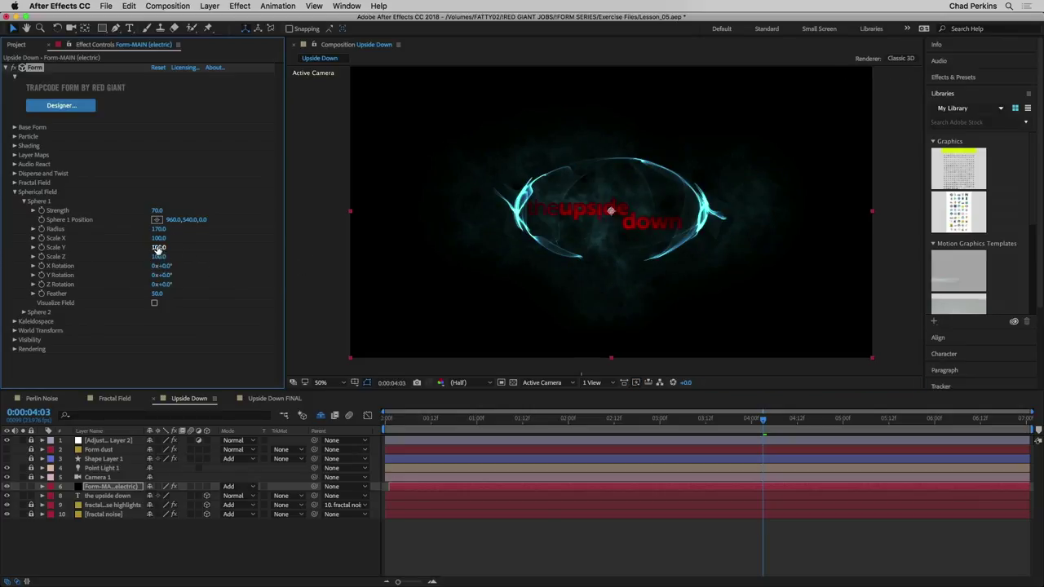
Stretch Sphere 1 by setting its Scale Y to 670 and Scale X to 150
left_click_drag(159, 247, 190, 248)
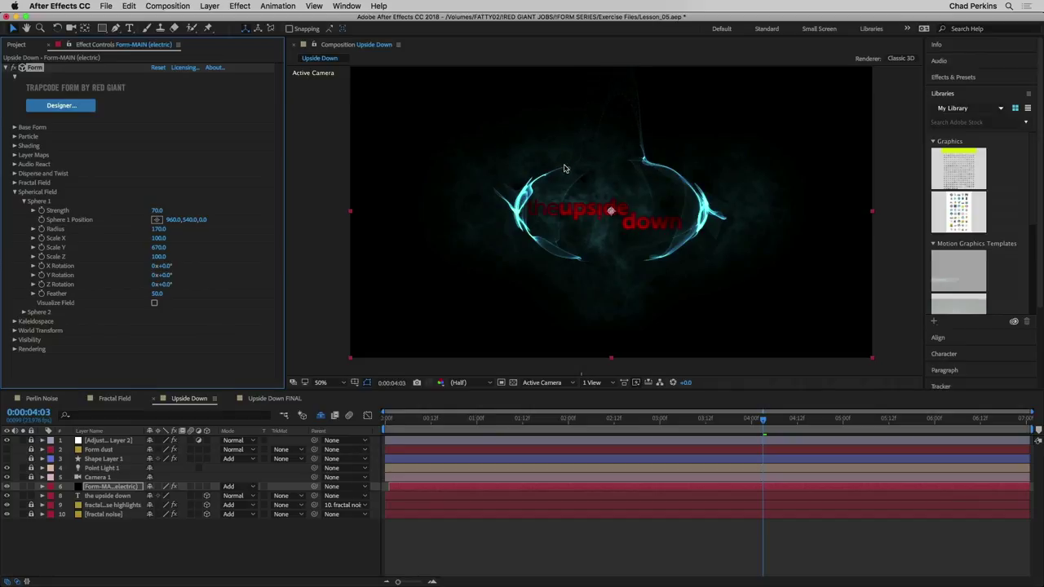
left_click(160, 239)
type("150")
key("Return")
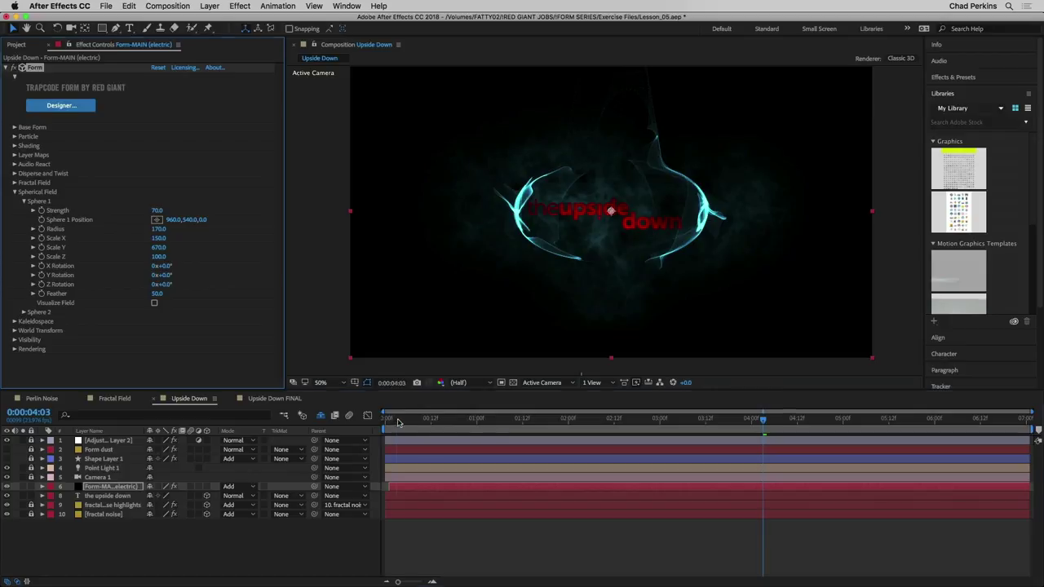
Expand Base Form and keyframe its Position at 960, 246, 0 on the first frame, above the title
left_click_drag(397, 424, 442, 422)
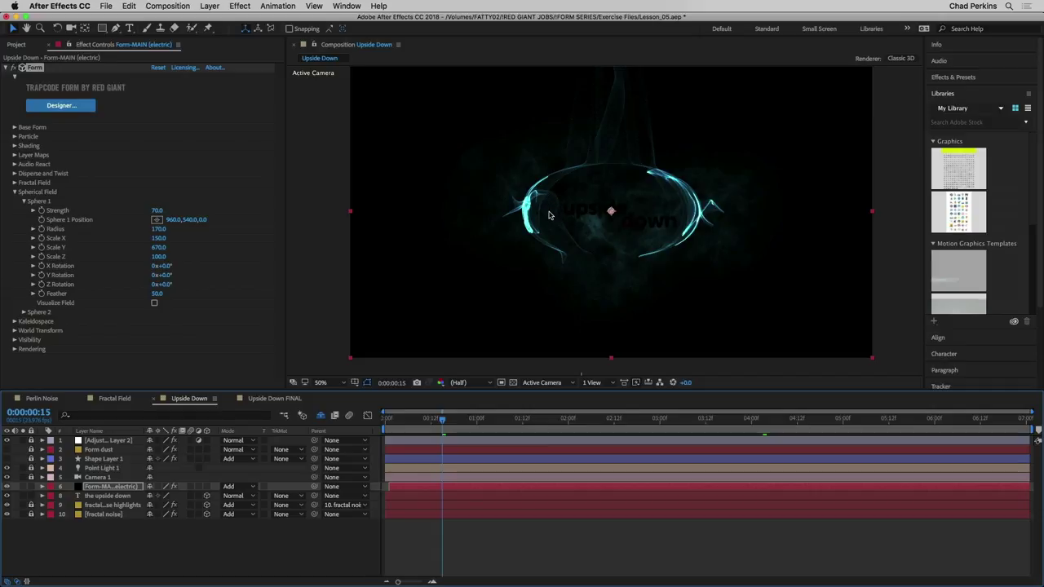
left_click(14, 128)
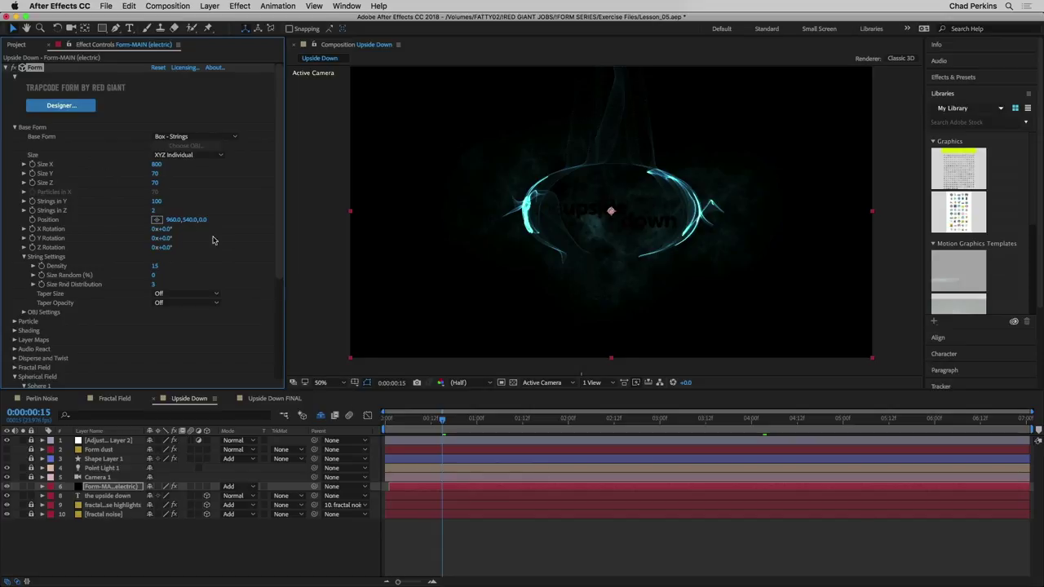
left_click_drag(430, 415, 385, 417)
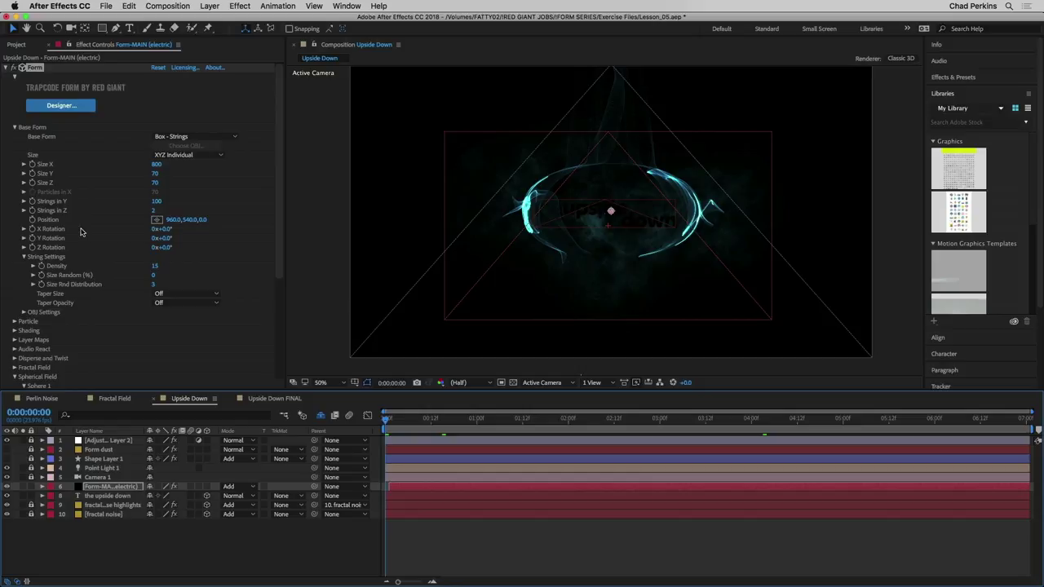
left_click_drag(189, 220, 66, 244)
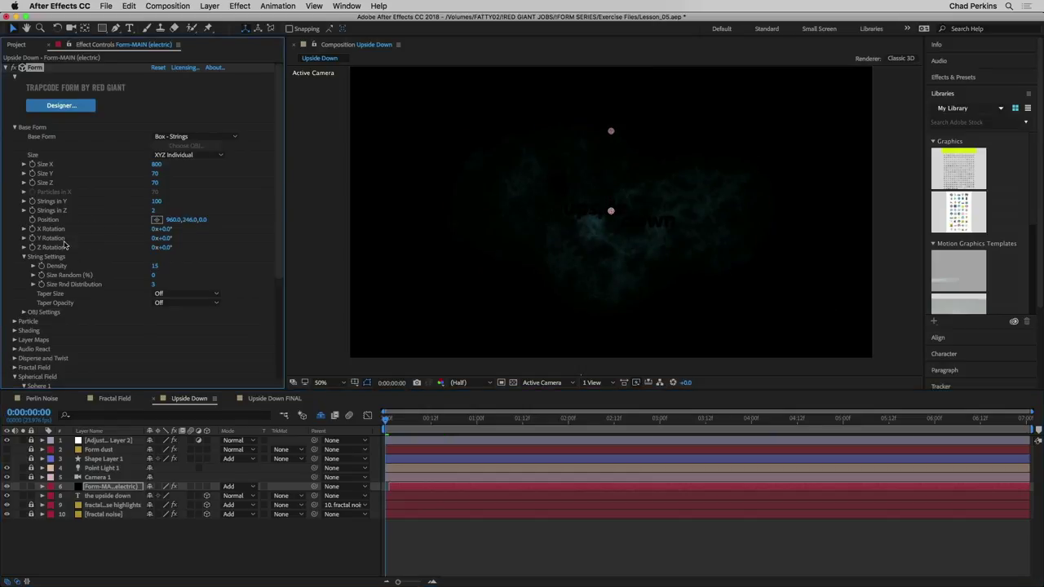
left_click(32, 220)
Keyframe the Base Form's Position at 952, 912, 0 at 0:00:02:06 and review the motion at 0:00:01:17
left_click_drag(507, 421, 592, 421)
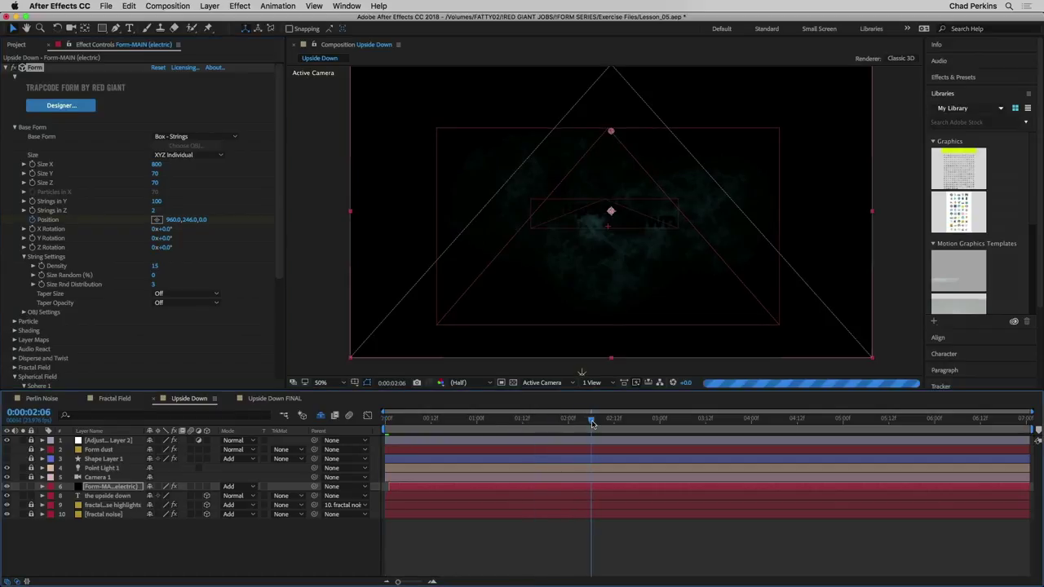
left_click_drag(612, 133, 610, 313)
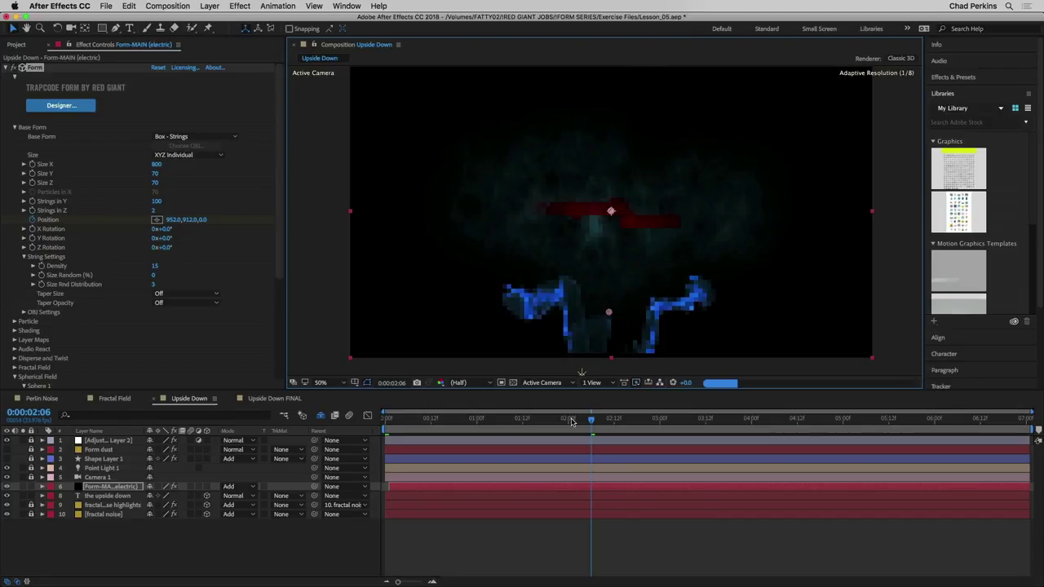
left_click_drag(563, 420, 542, 419)
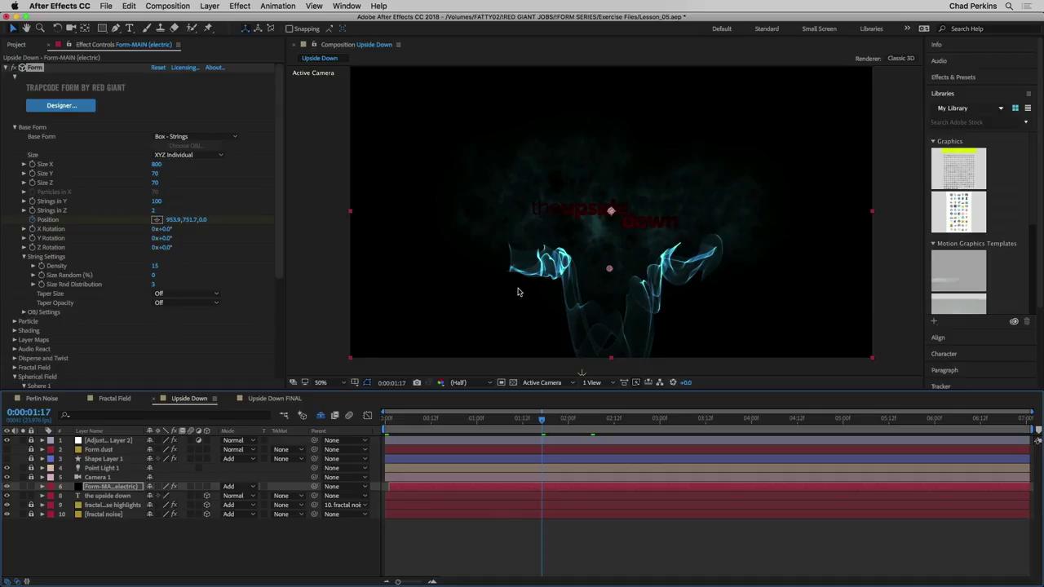
Solo the Form-MAIN (electric) layer and set Fast Previews to Off (Final Quality)
left_click(23, 487)
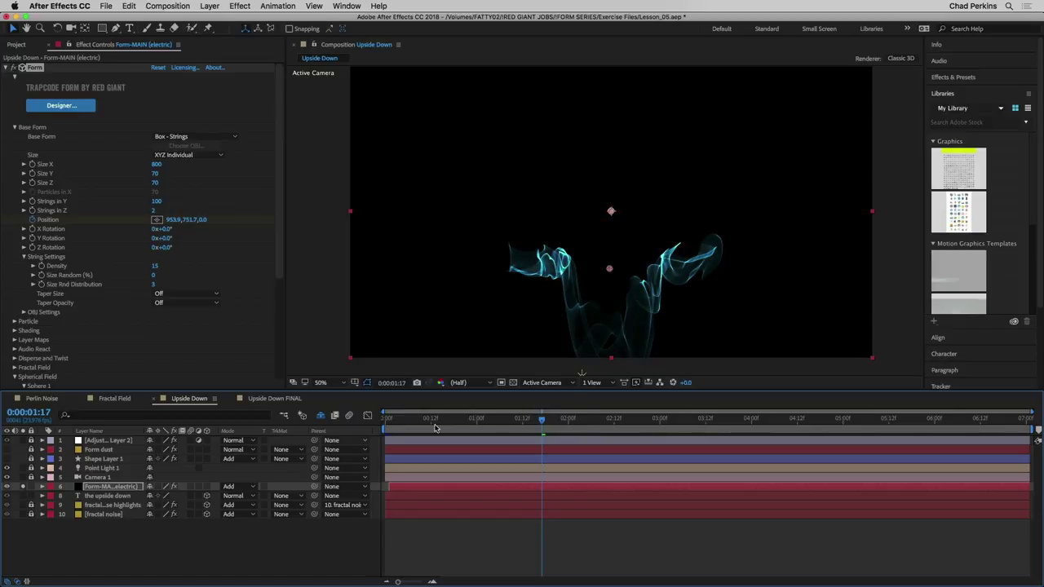
left_click(636, 383)
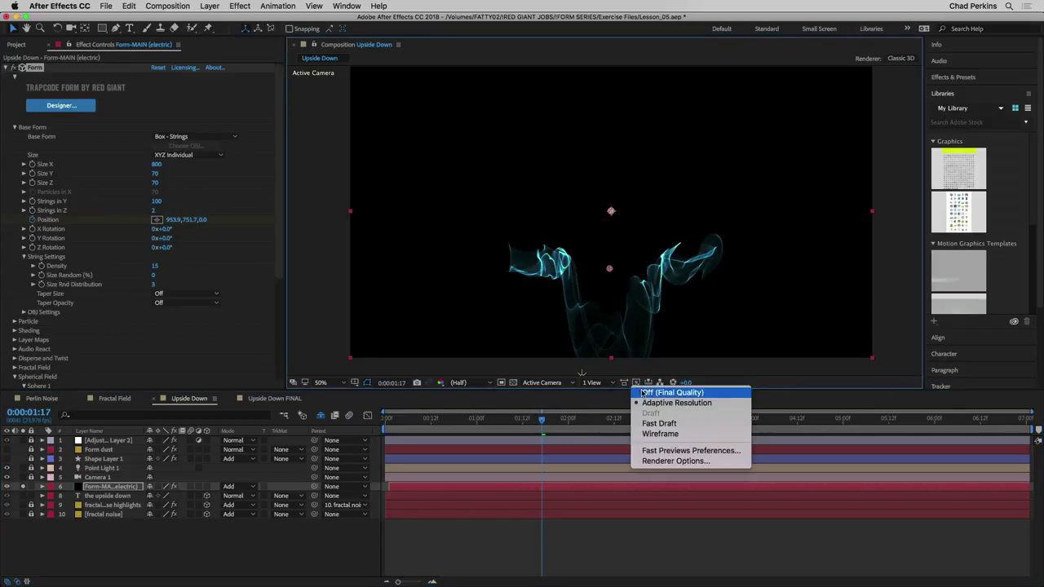
left_click(643, 393)
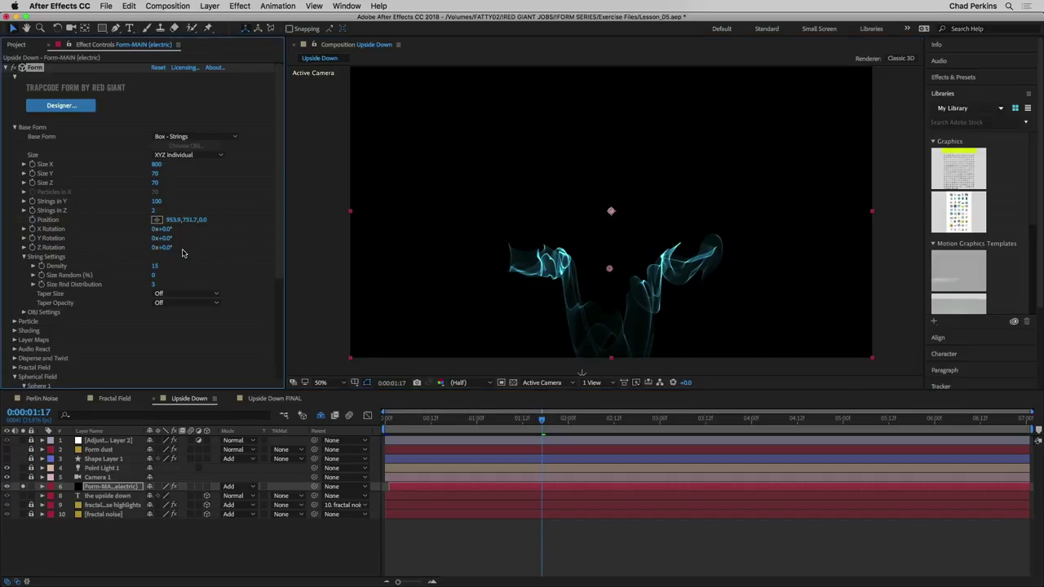
Remove the Position animation, try the base form at about 1190, 738, 0 and view the strings at 0:00:00:22
left_click_drag(610, 271, 672, 269)
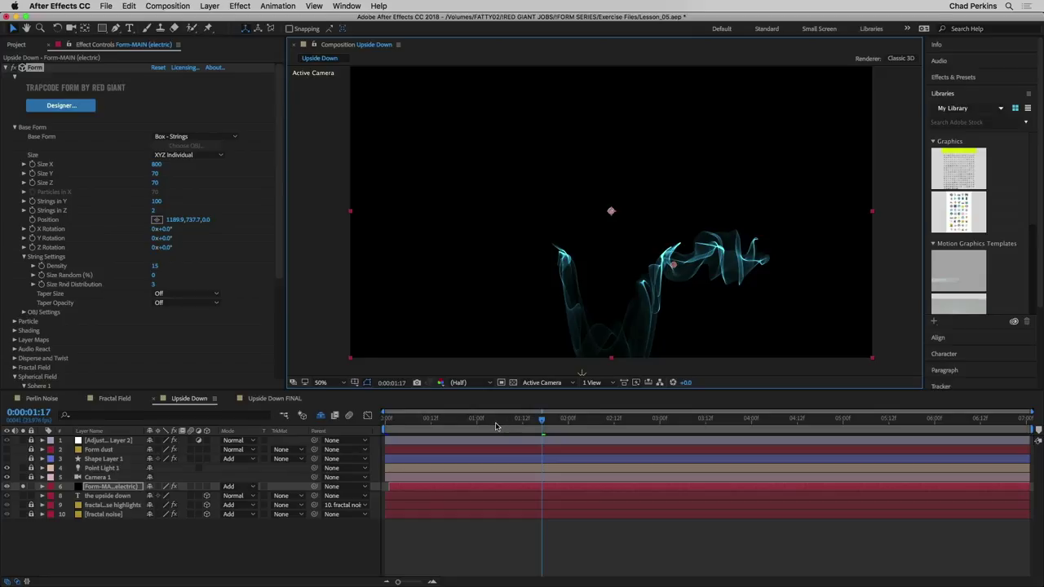
left_click(469, 423)
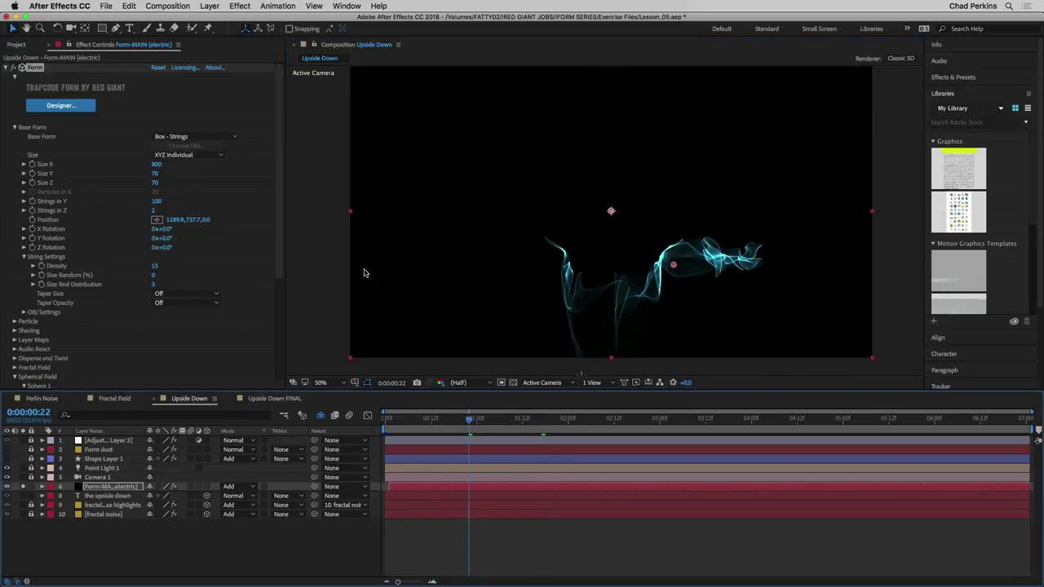
Set Sphere 1's Scale Y to 500
scroll(283, 245, "down", 9)
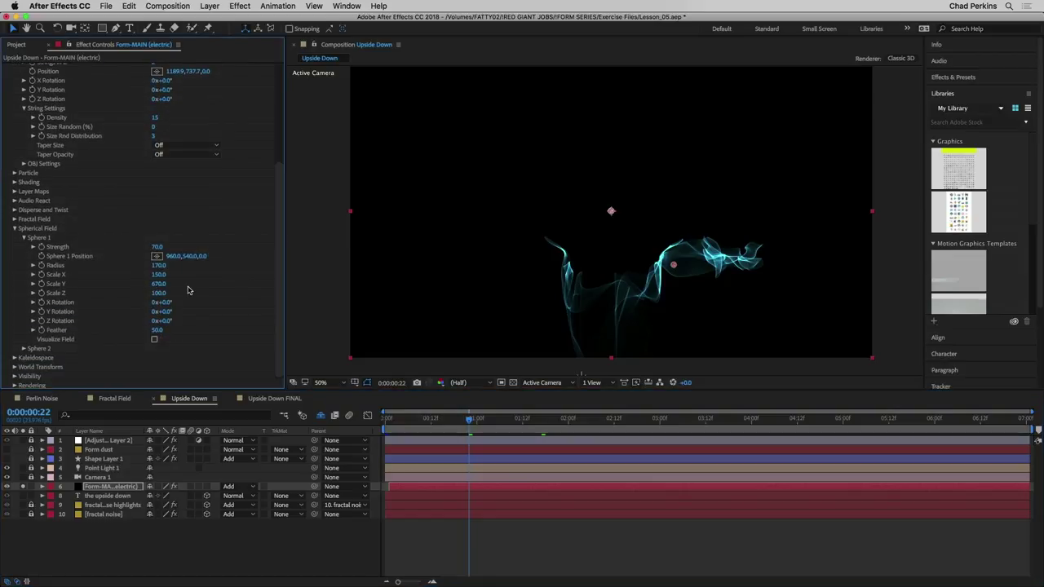
left_click(158, 284)
type("500")
key("Return")
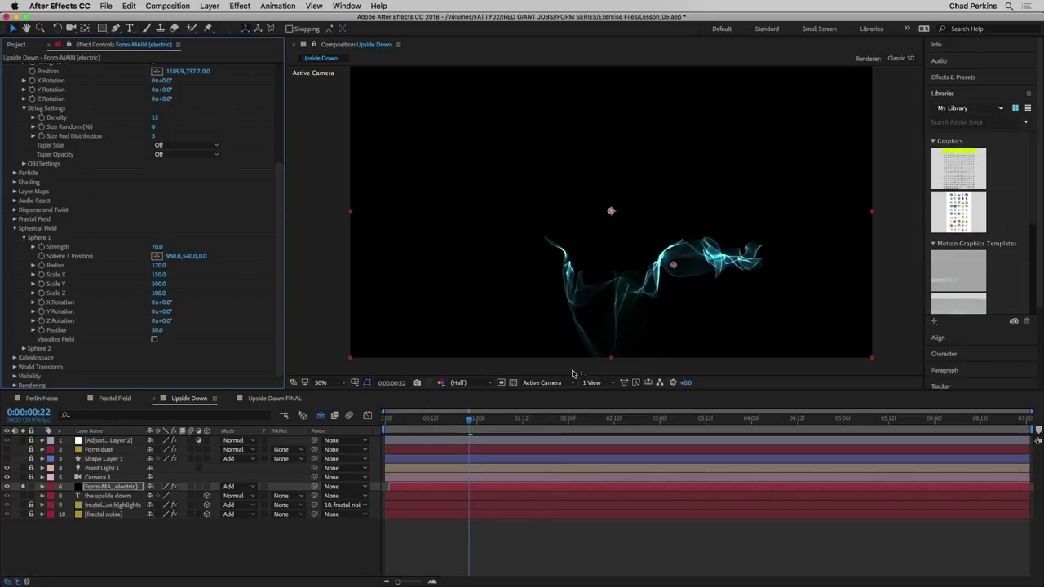
Keyframe the Base Form's Position at about 956, 272, 0 on the first frame and unsolo the electric layer
left_click_drag(434, 419, 383, 421)
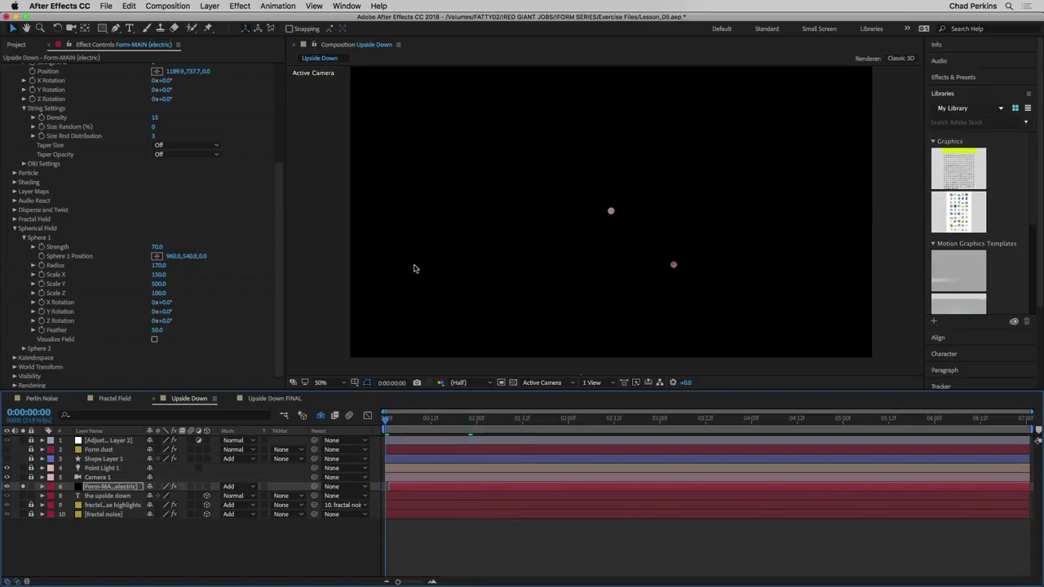
left_click_drag(673, 268, 613, 141)
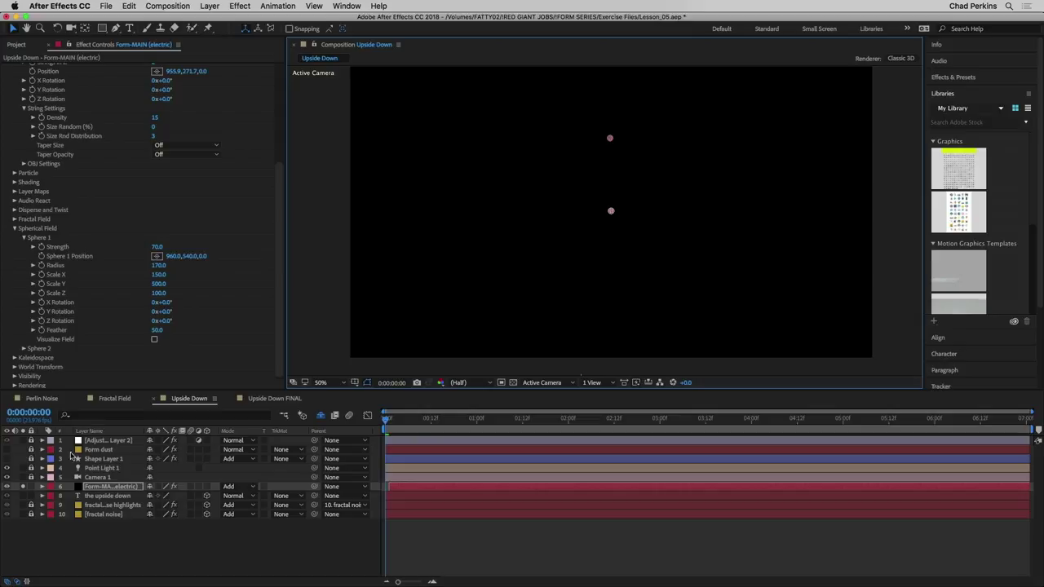
left_click(22, 487)
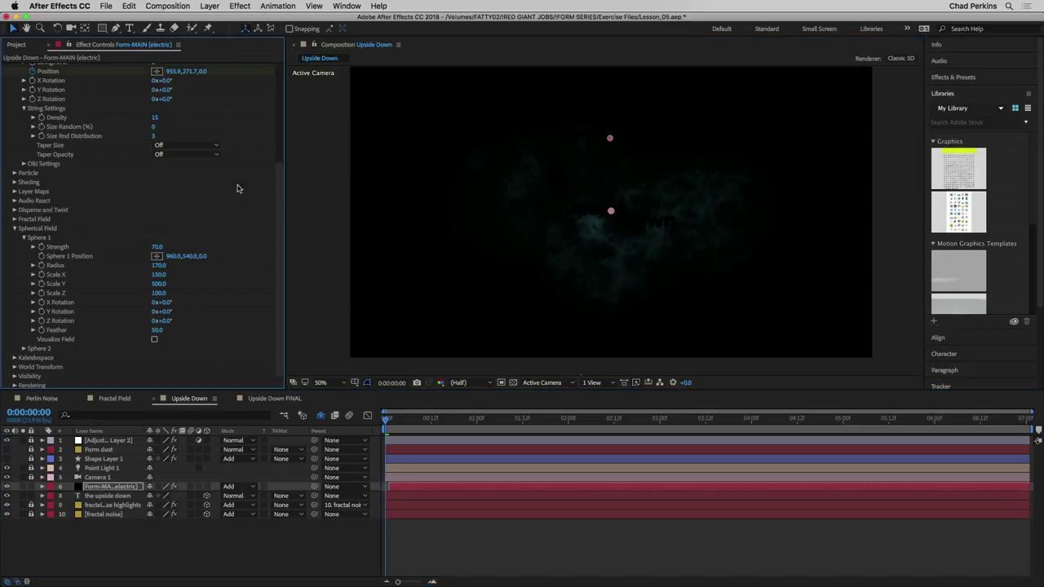
Keyframe the Base Form's Position at about 972, 906, 0 at 0:00:02:00 and preview the strings moving past the title
left_click(568, 422)
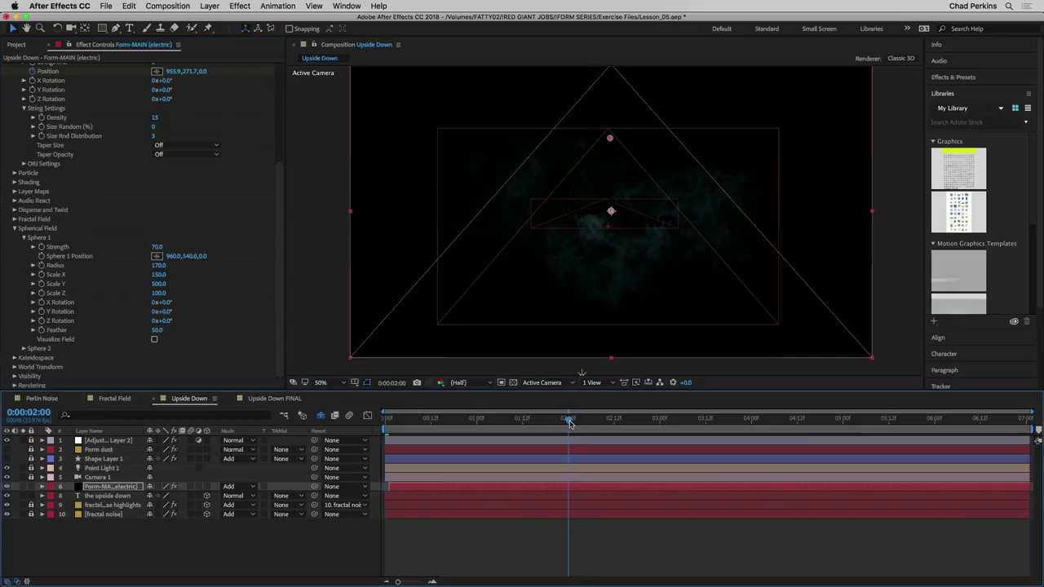
left_click_drag(608, 137, 611, 144)
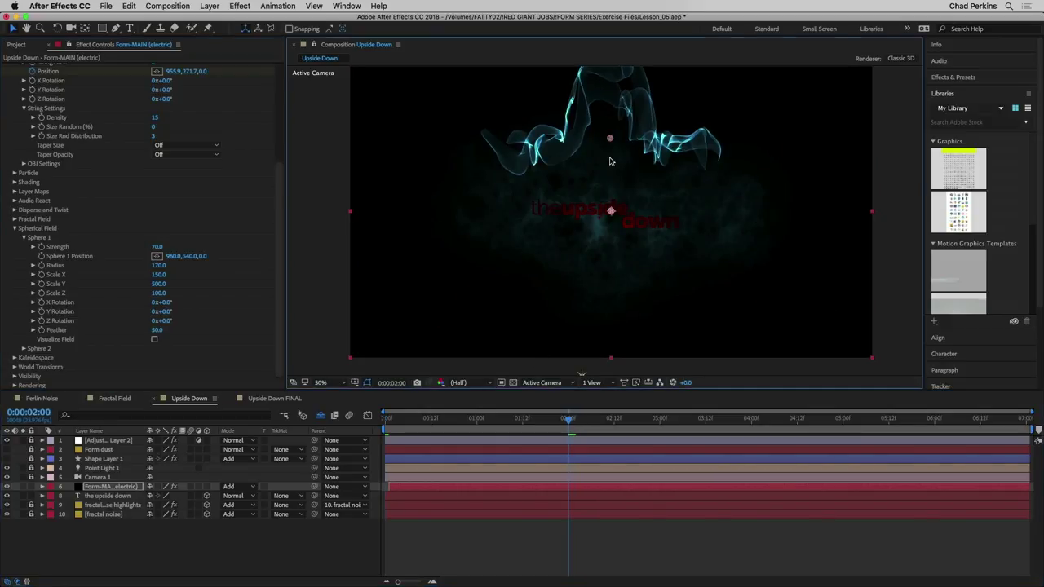
left_click_drag(615, 284, 614, 314)
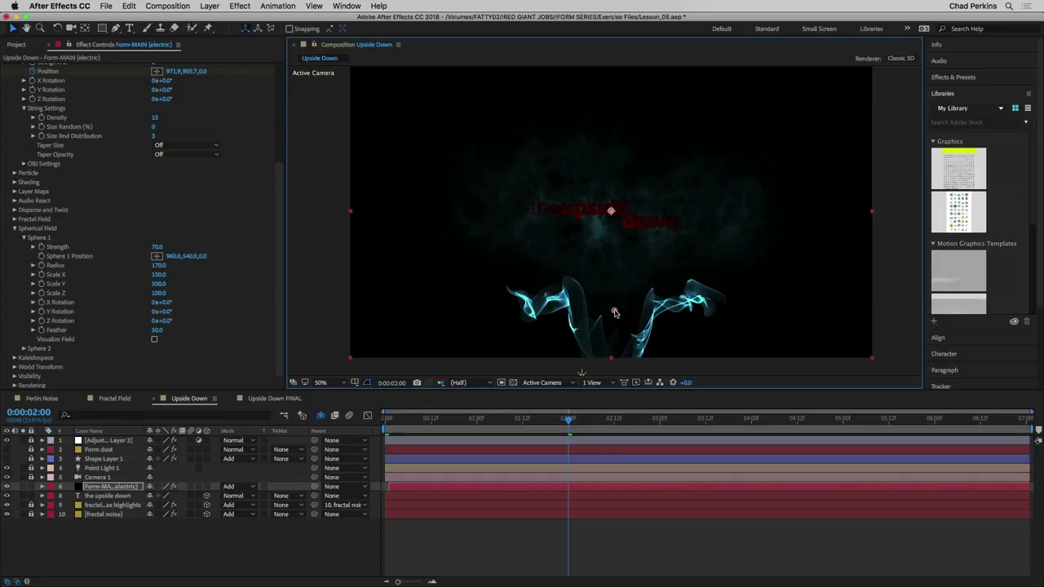
key("space")
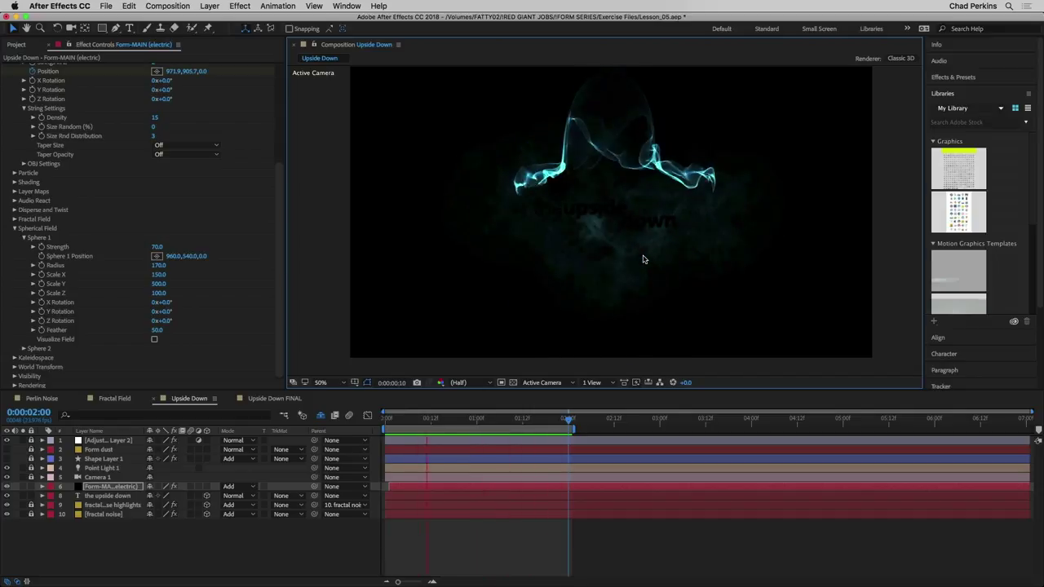
key("space")
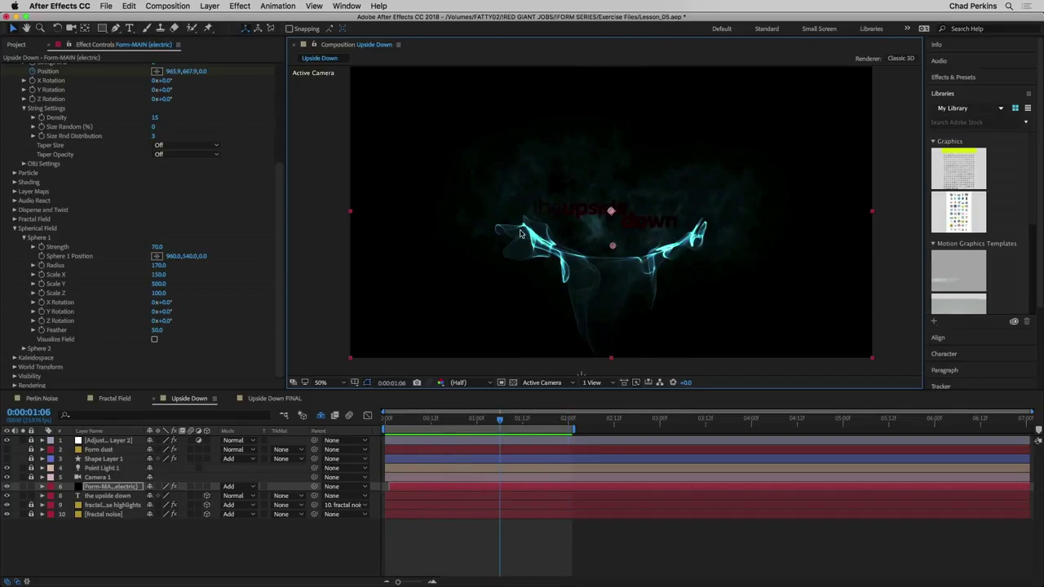
Set the electric layer's World Transform X Offset to -90 in the Form effect
scroll(192, 183, "up", 4)
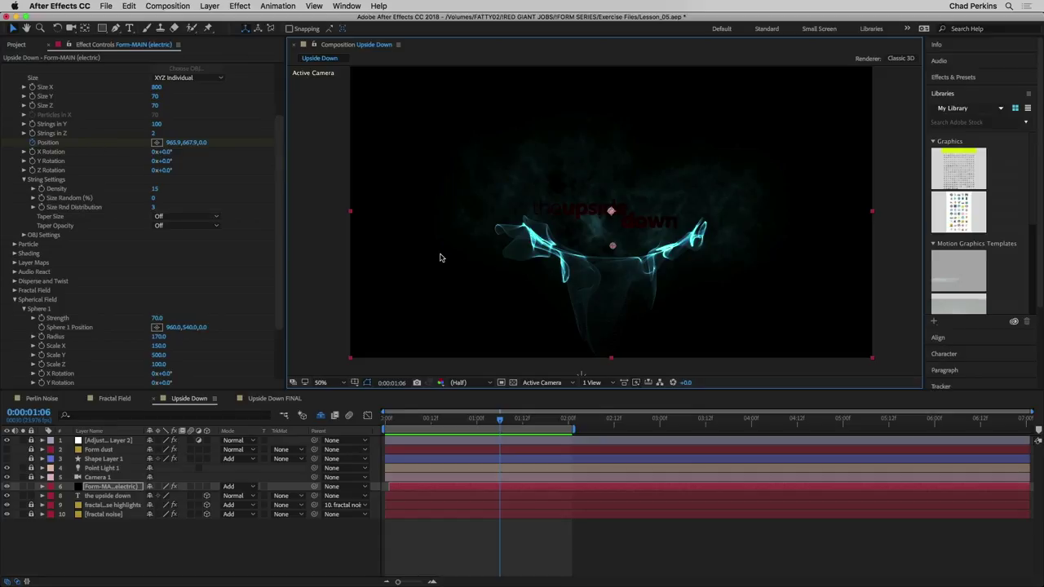
scroll(281, 241, "down", 5)
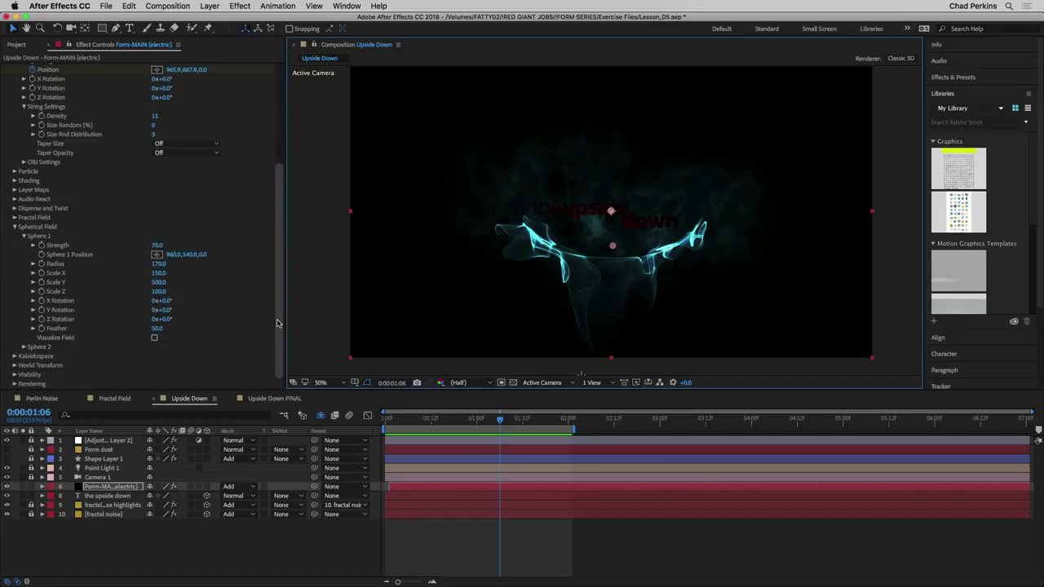
left_click(15, 366)
scroll(15, 367, "down", 3)
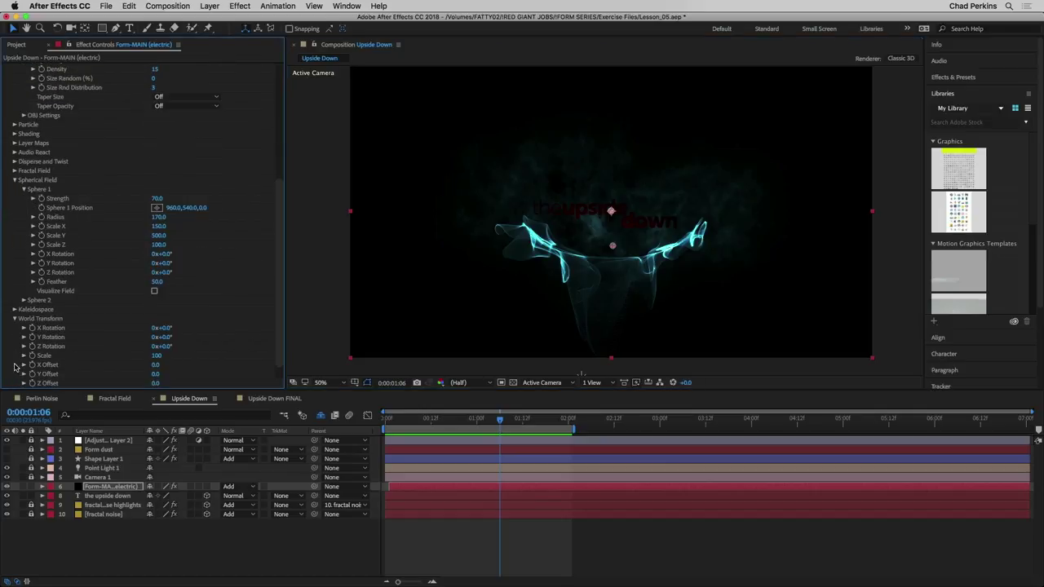
left_click(154, 365)
type("-90")
key("Return")
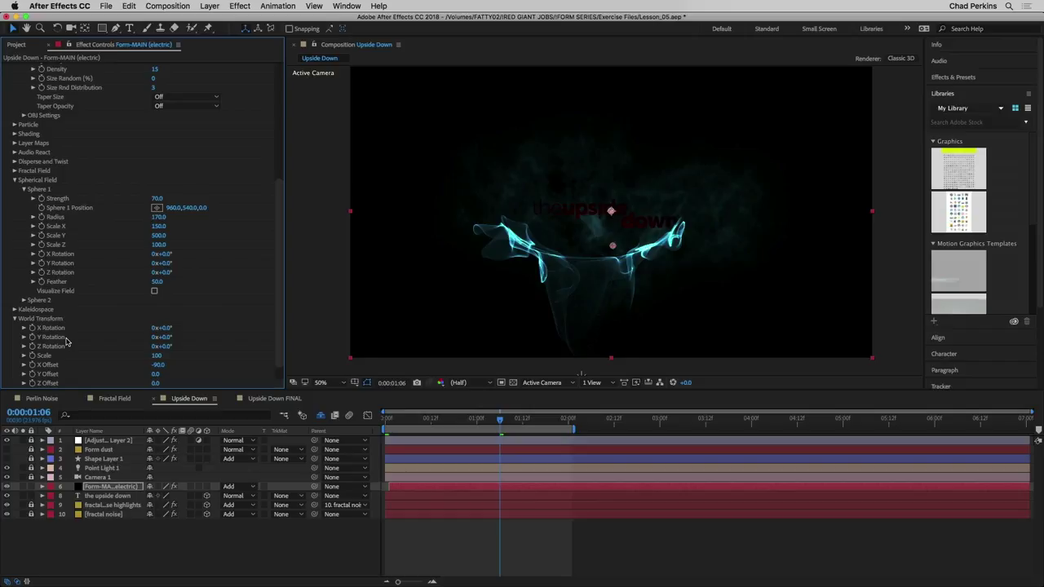
Open the Upside Down FINAL composition, select the Form dust layer and scrub through the timeline to examine its dust particles
left_click(274, 398)
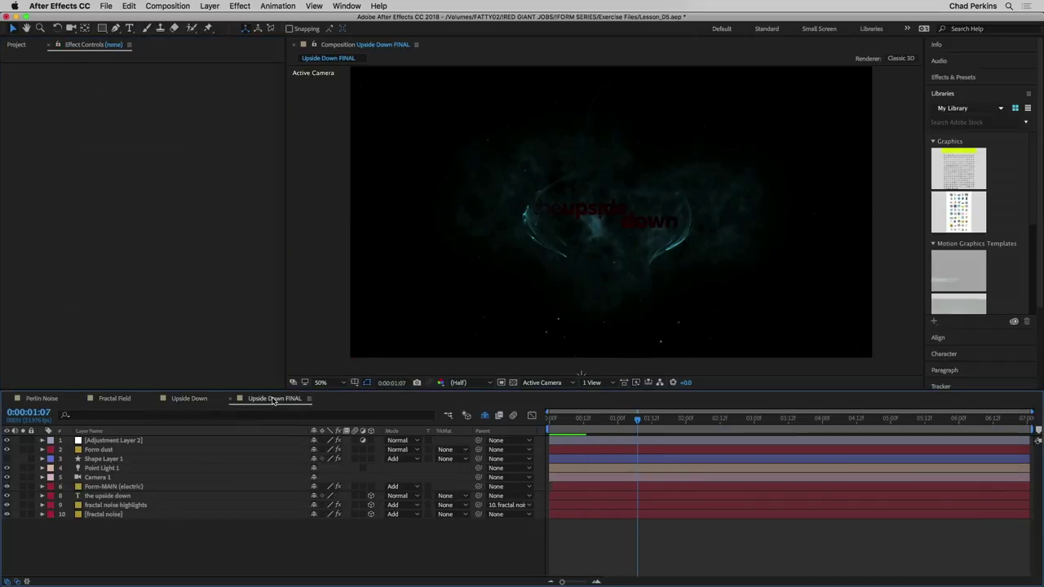
left_click(94, 450)
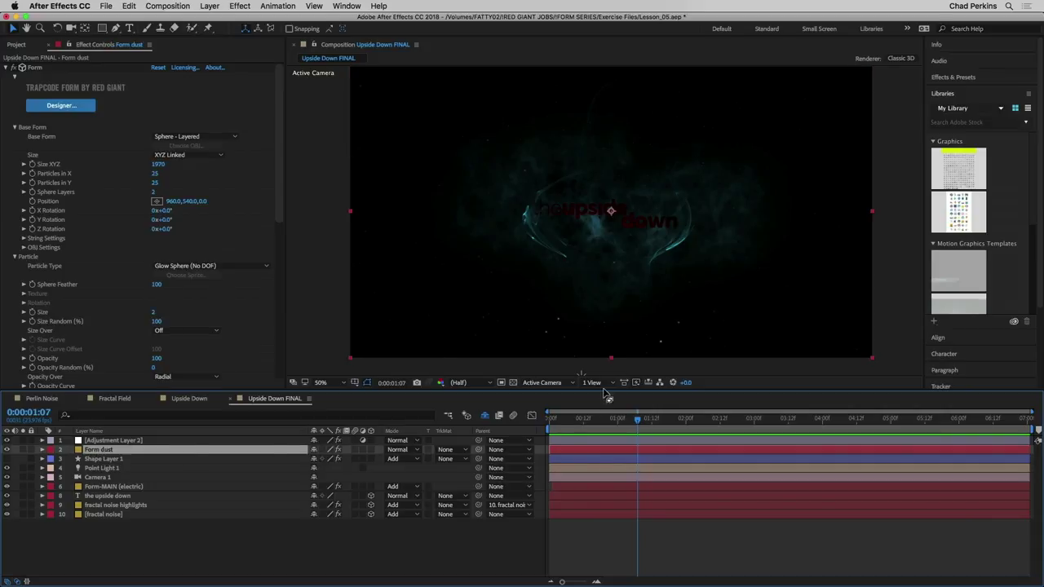
left_click_drag(689, 420, 882, 421)
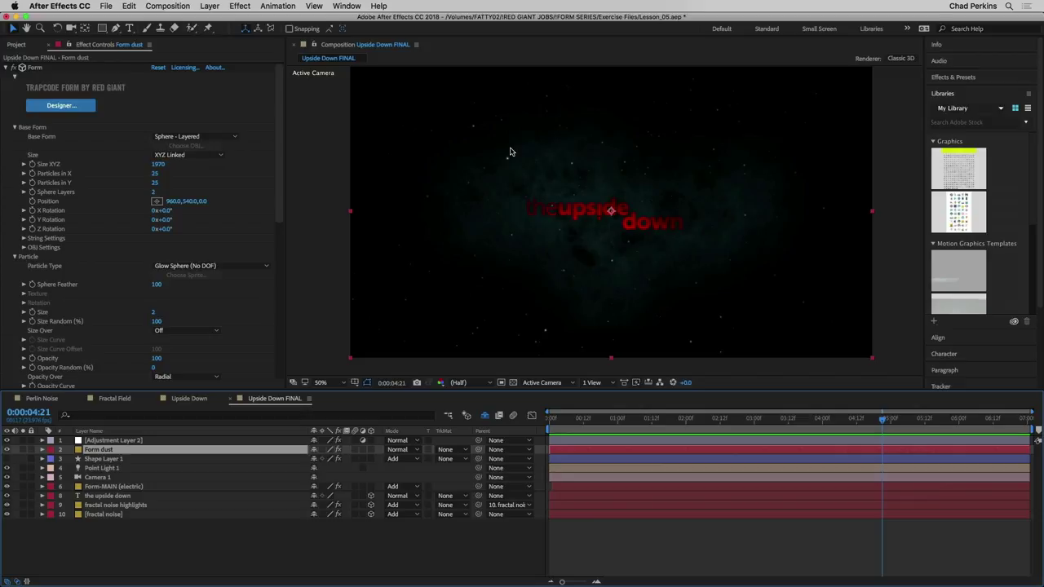
left_click_drag(728, 422, 749, 425)
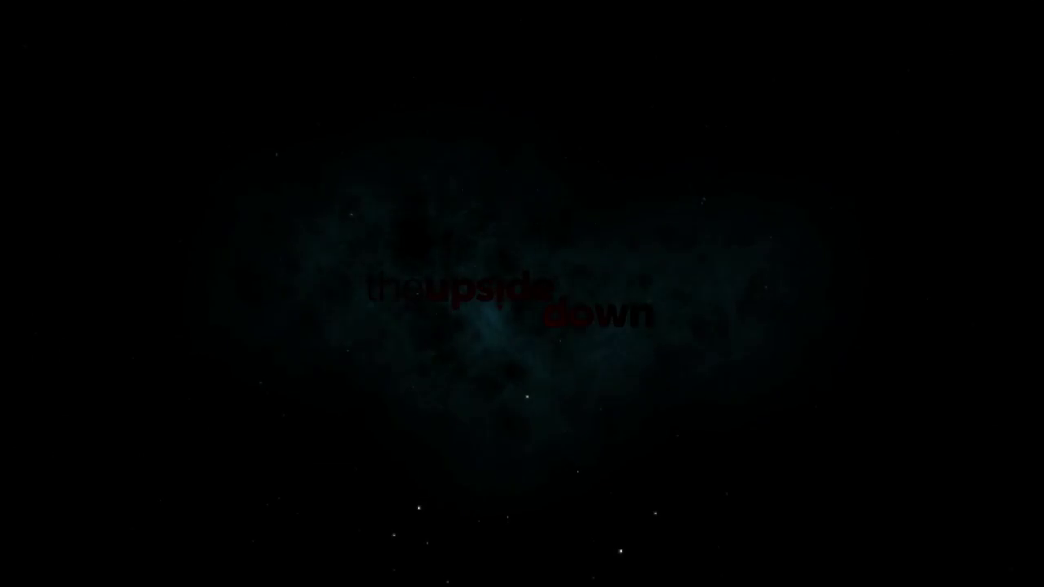